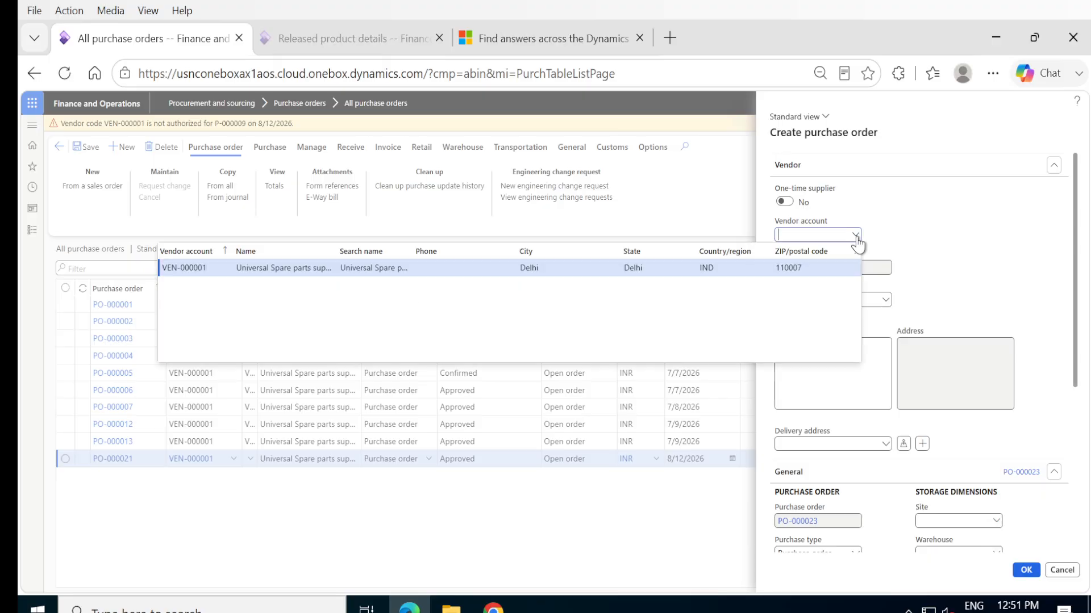
- Create a purchase order for vendor Universal Spare parts supplier Ltd with site Delhi and warehouse Delhi
left_click(336, 267)
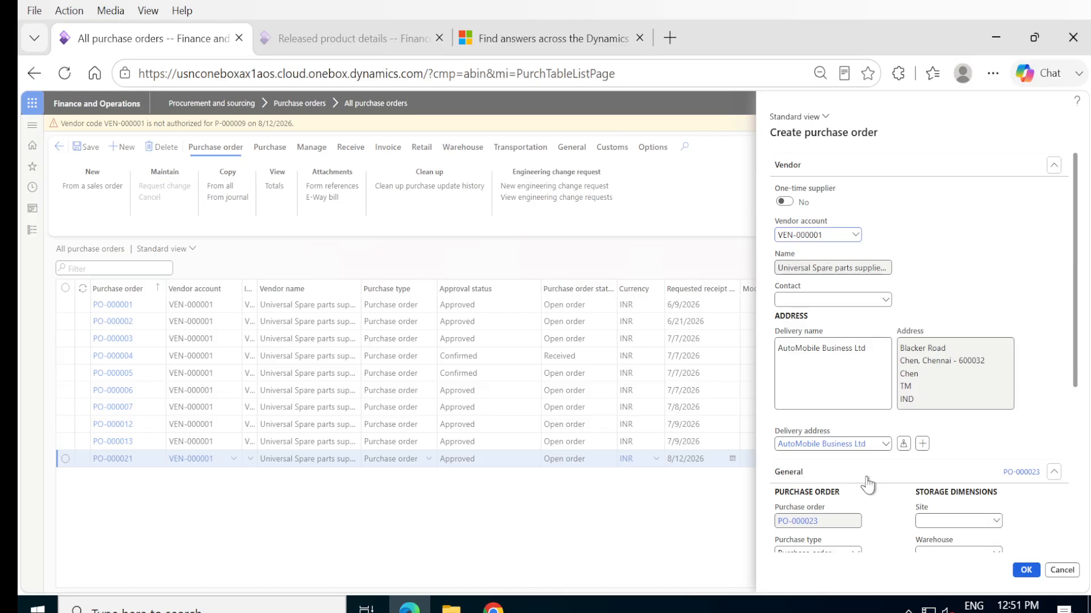
scroll(879, 469, "down", 5)
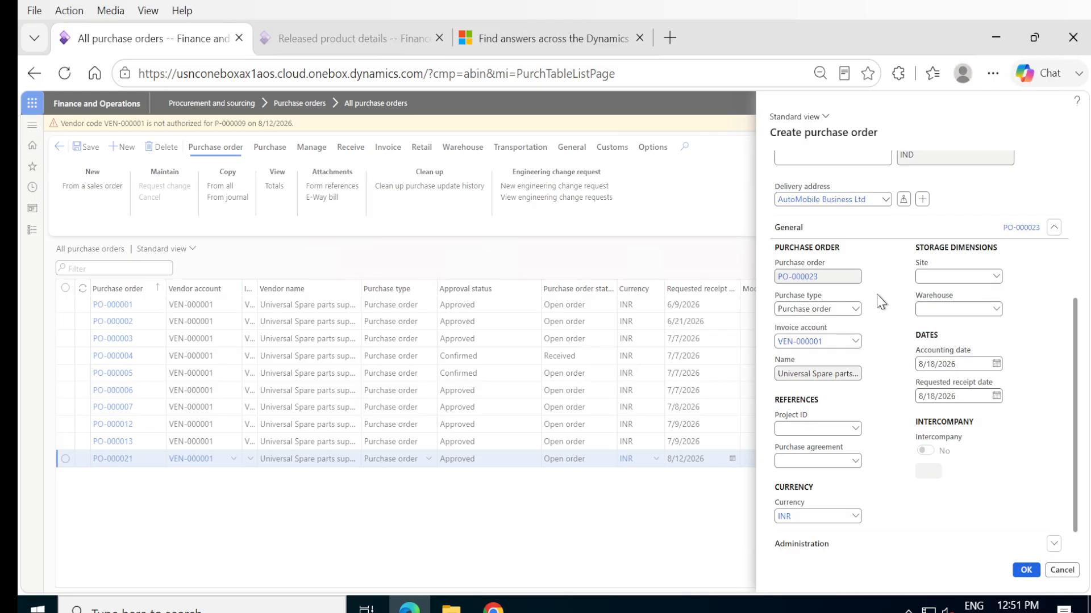
left_click(996, 277)
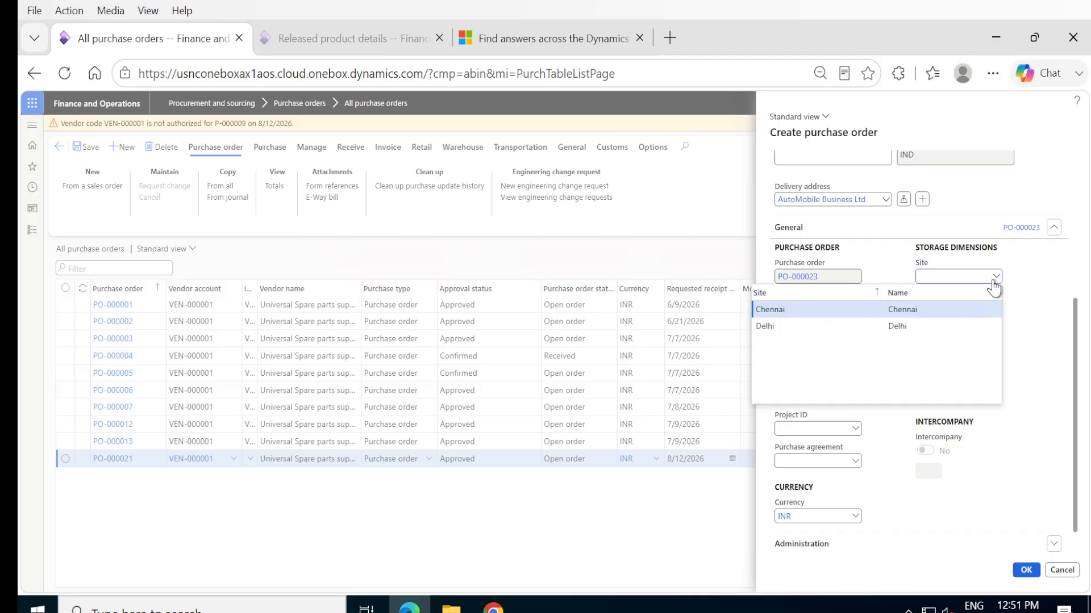
left_click(815, 327)
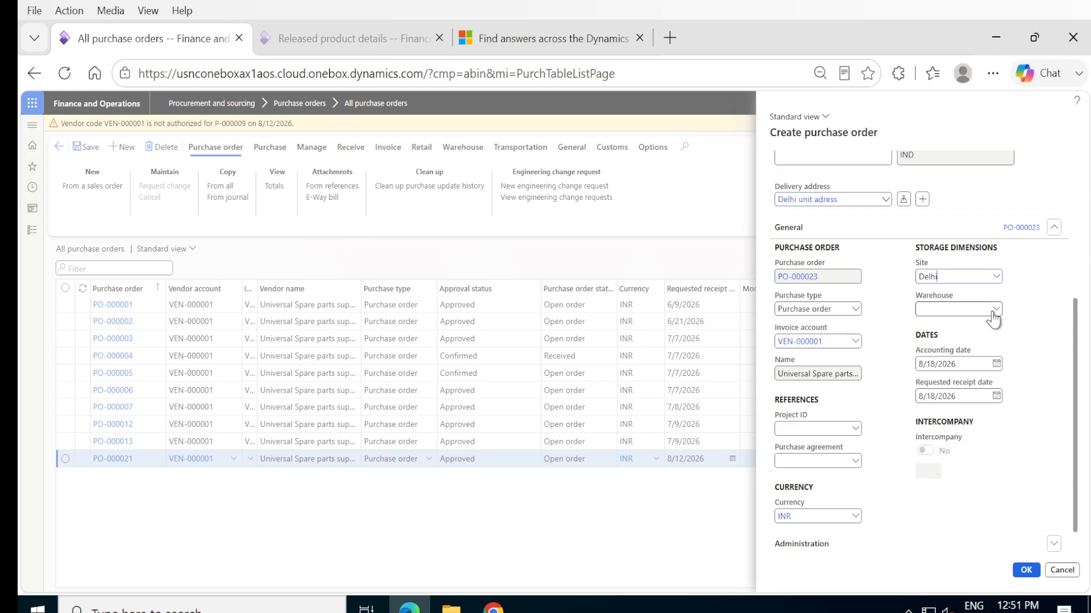
left_click(996, 309)
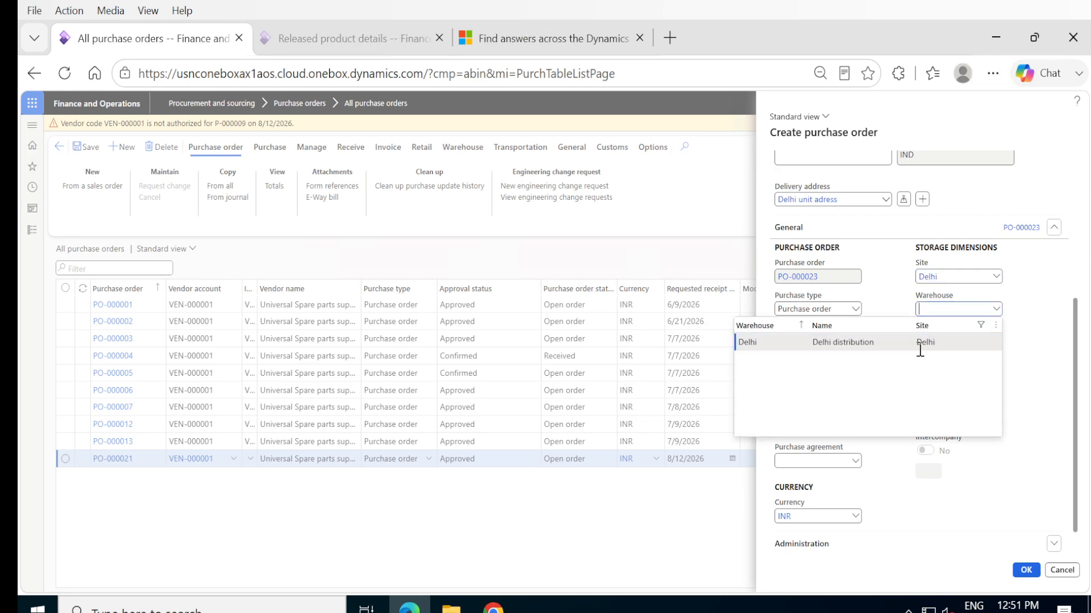
left_click(920, 344)
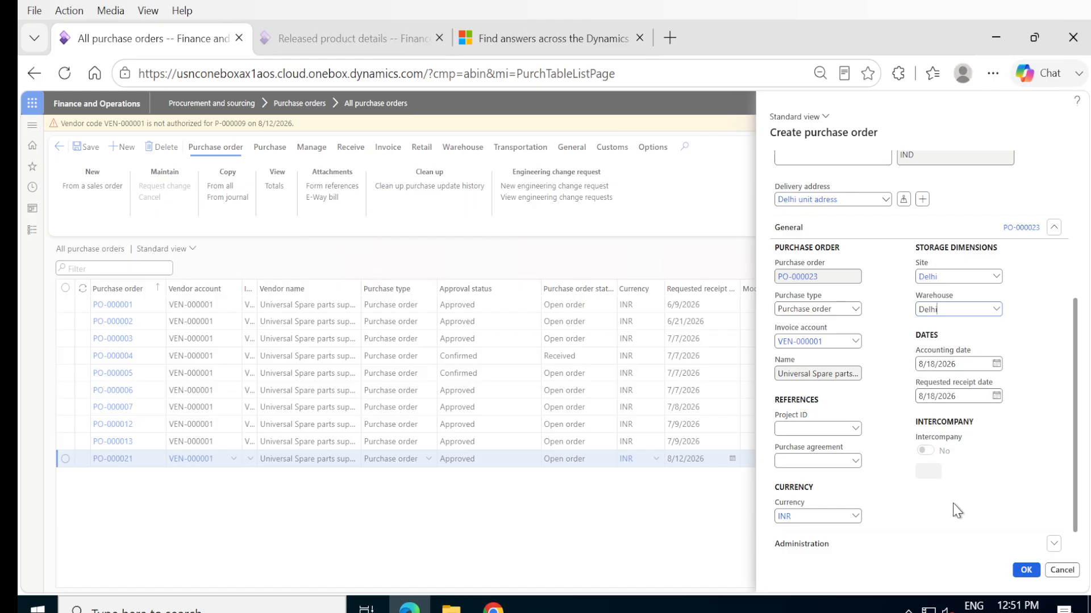
scroll(957, 510, "down", 1)
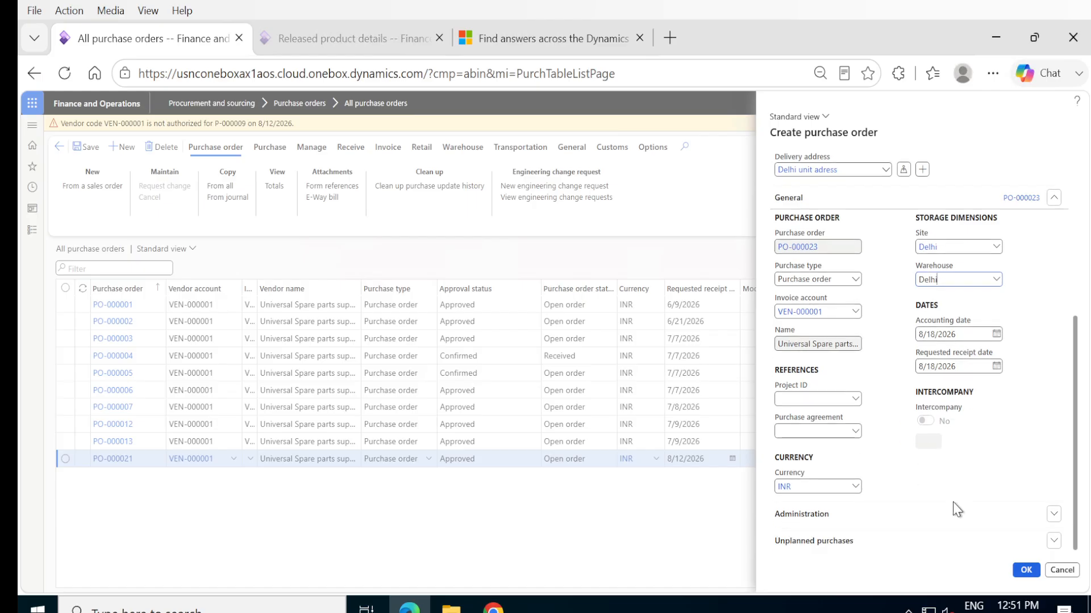
left_click(1021, 570)
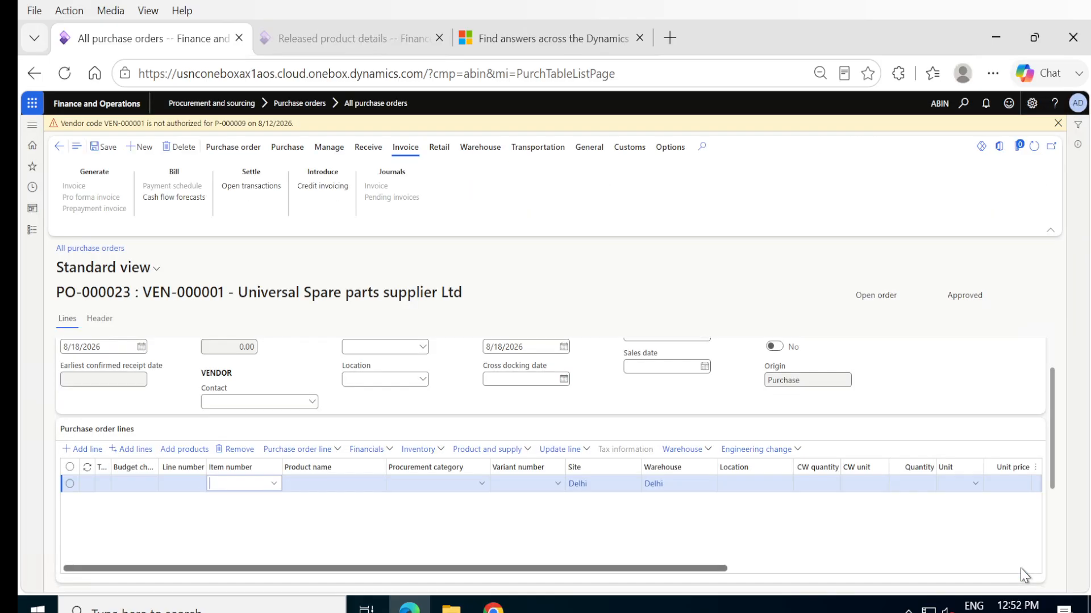
- Set the item of the first purchase order line to P-000009, Air filter
left_click(273, 485)
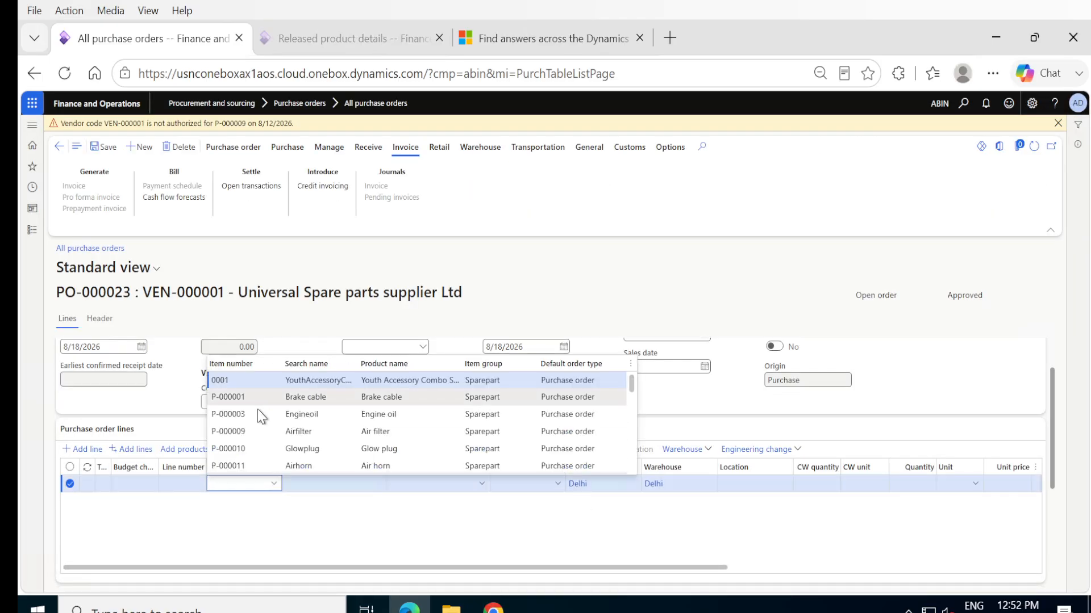
left_click(241, 434)
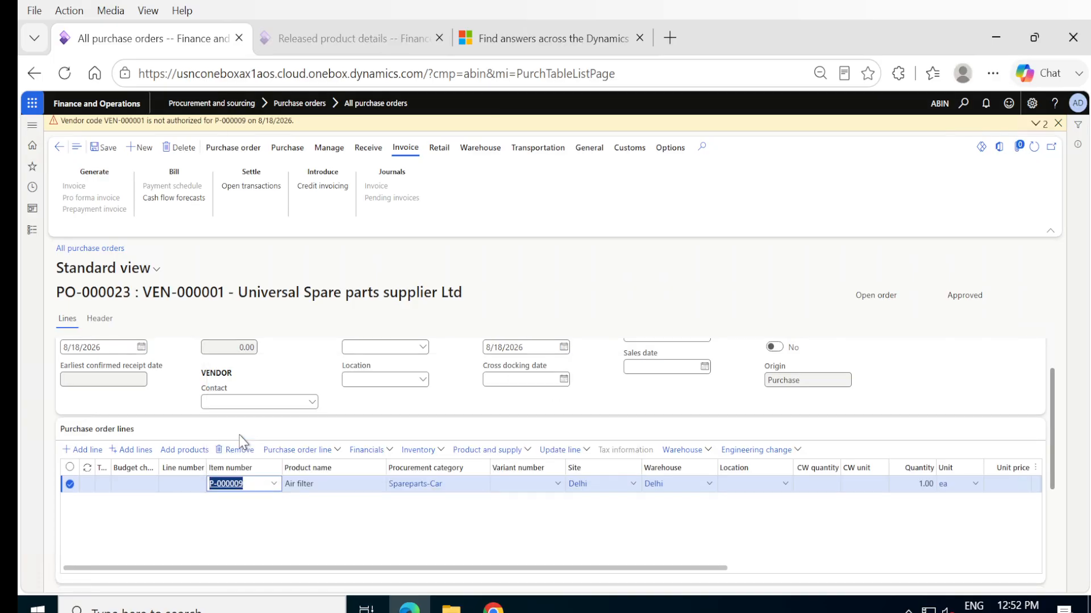
left_click(318, 519)
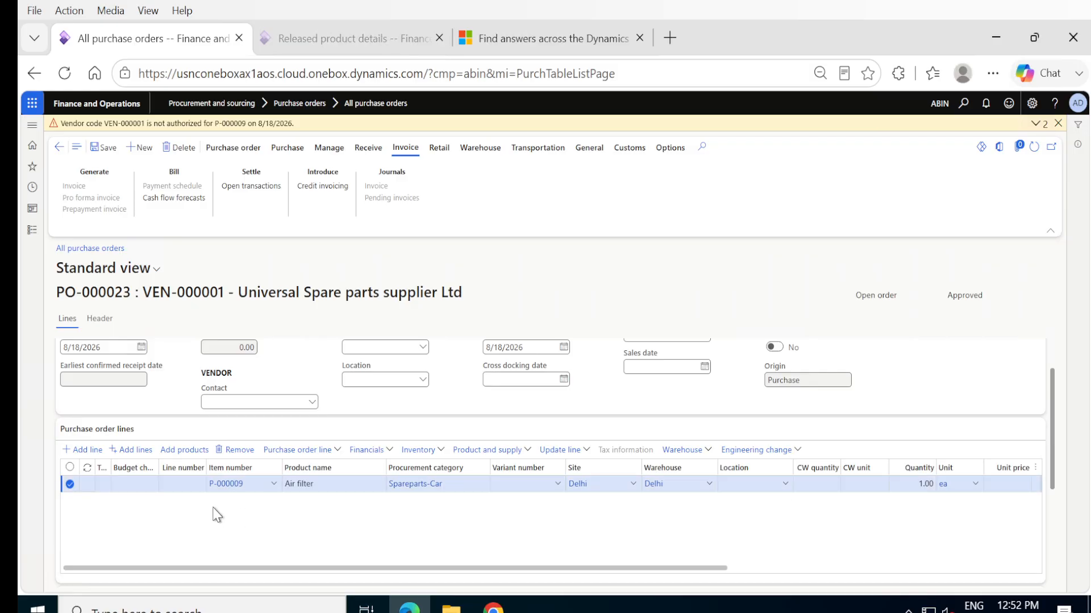
mouse_move(225, 488)
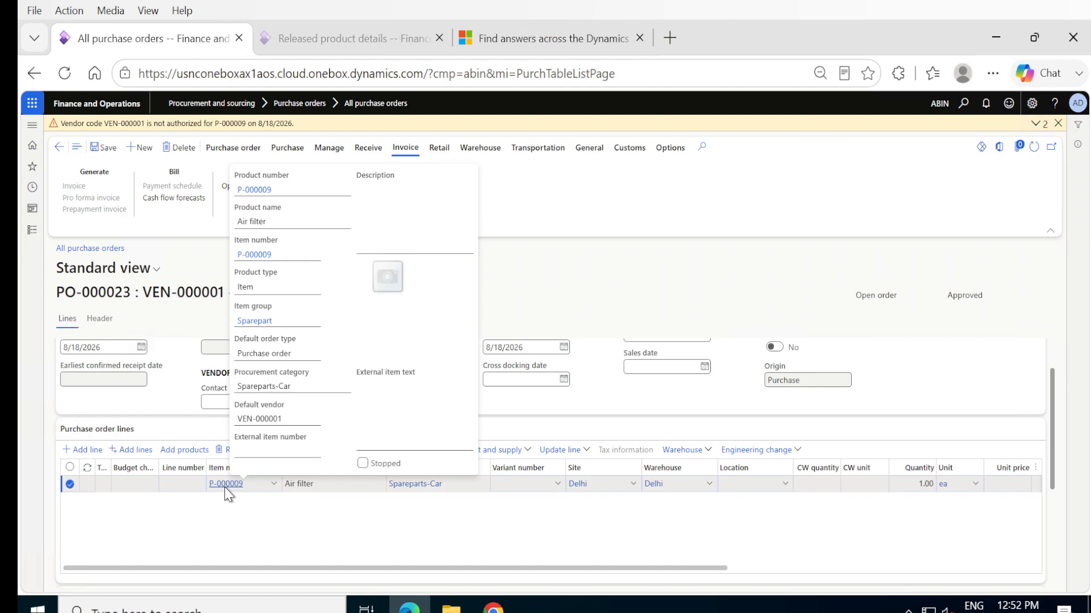
- Check the available locations for the Air filter line and open the inventory locations details from its Location field
left_click(785, 486)
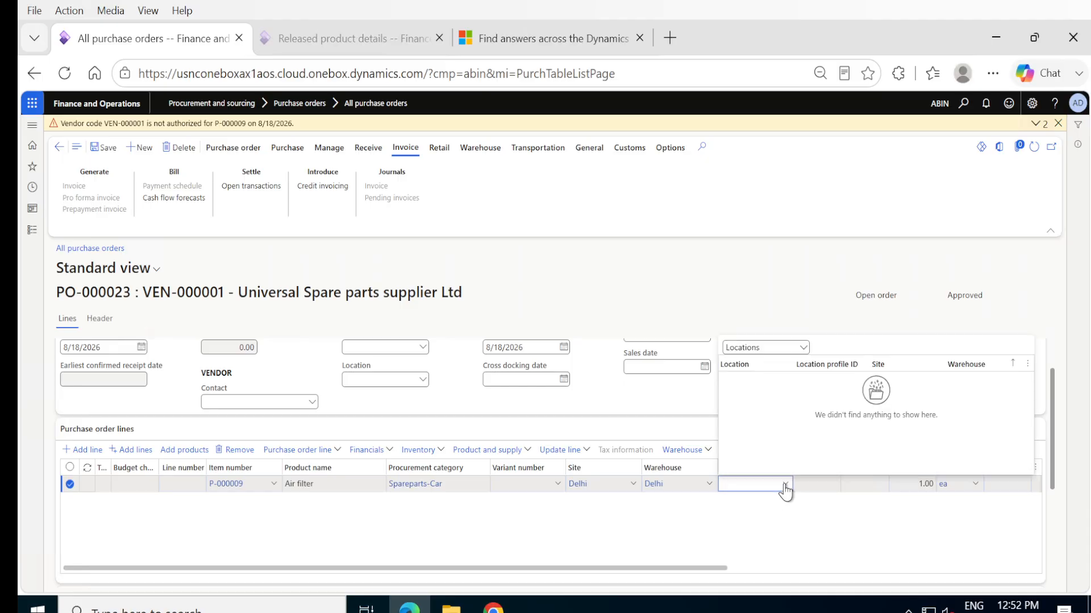
left_click(785, 488)
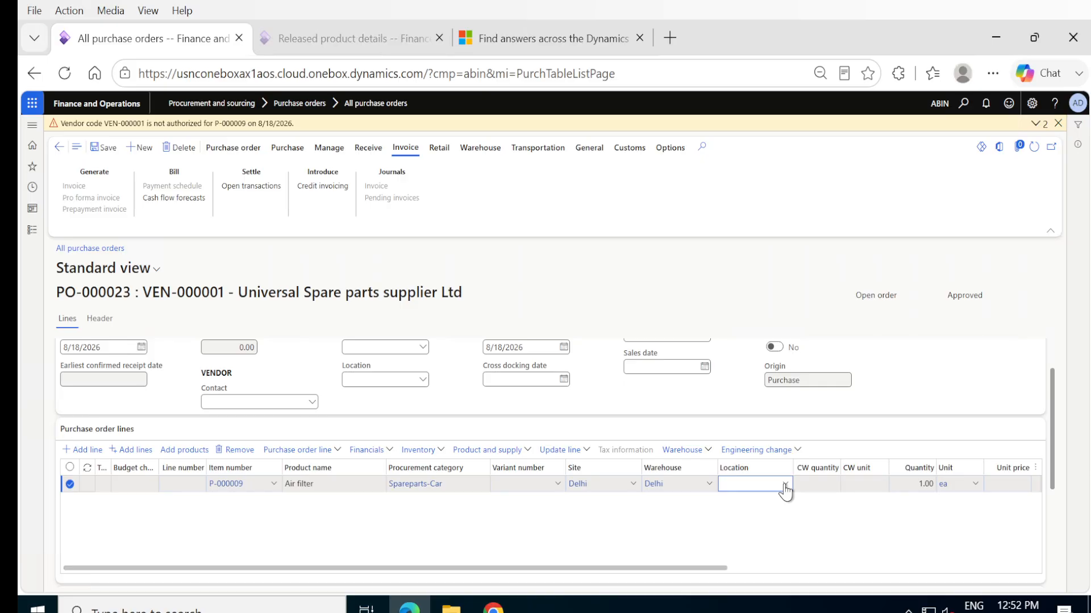
right_click(785, 488)
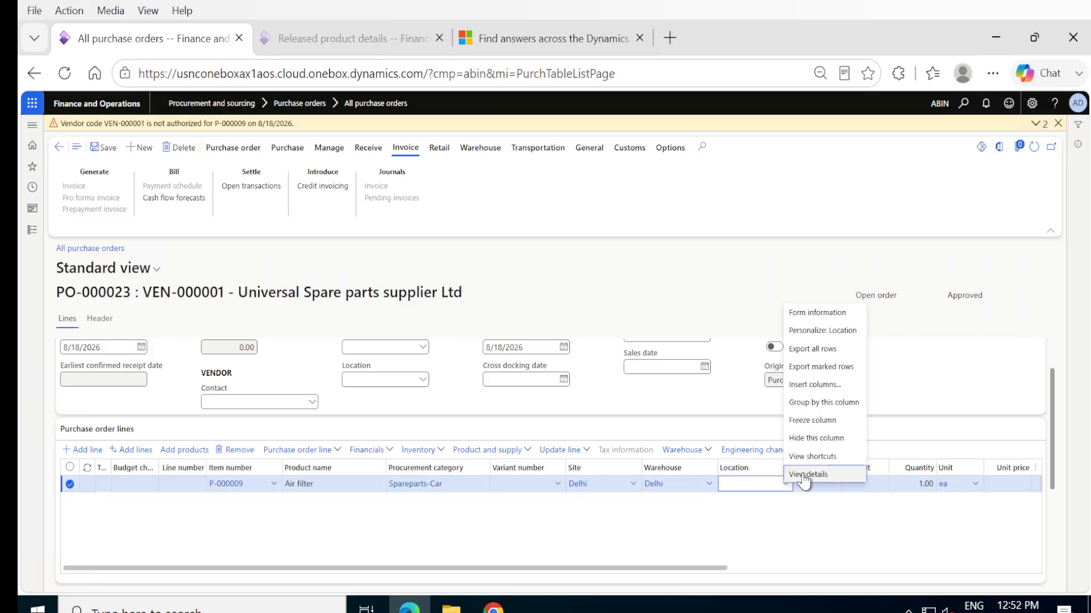
left_click(805, 477)
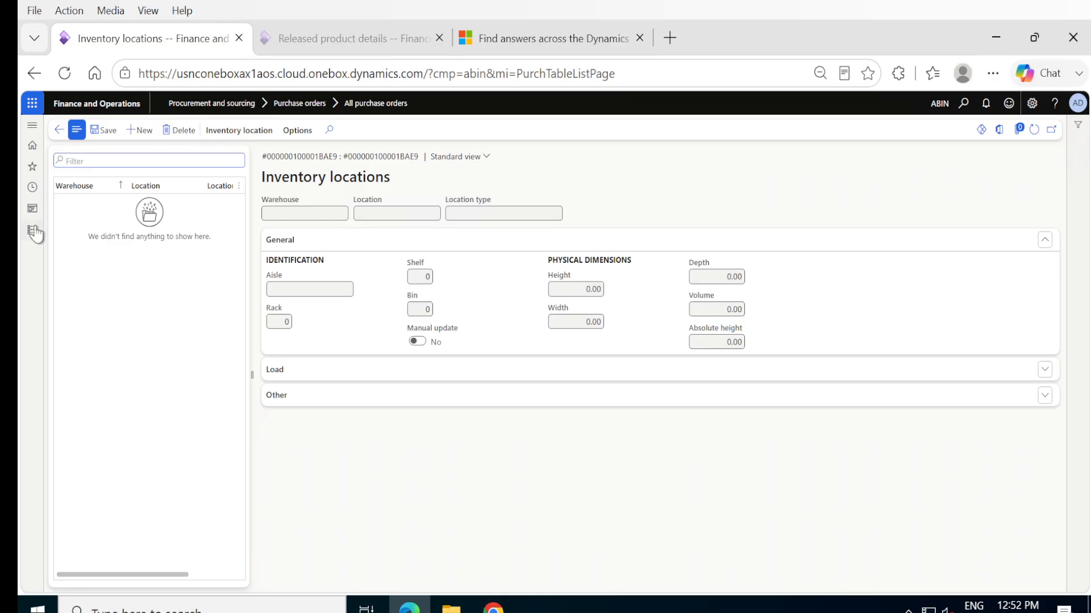
- Duplicate the browser tab and open the Inventory aisles setup page of Inventory management in the copy
right_click(175, 51)
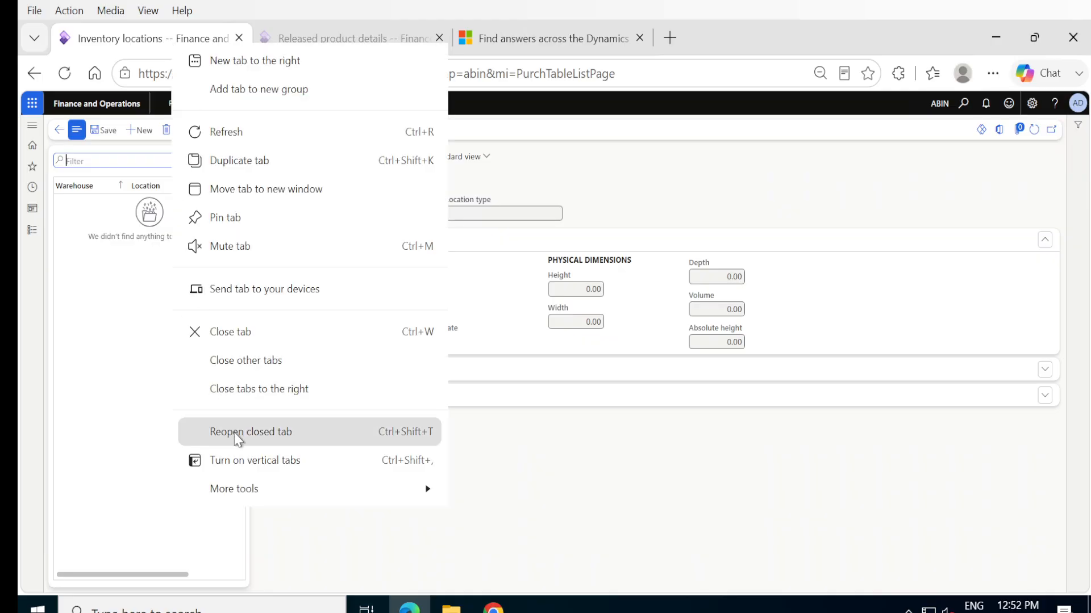
left_click(223, 167)
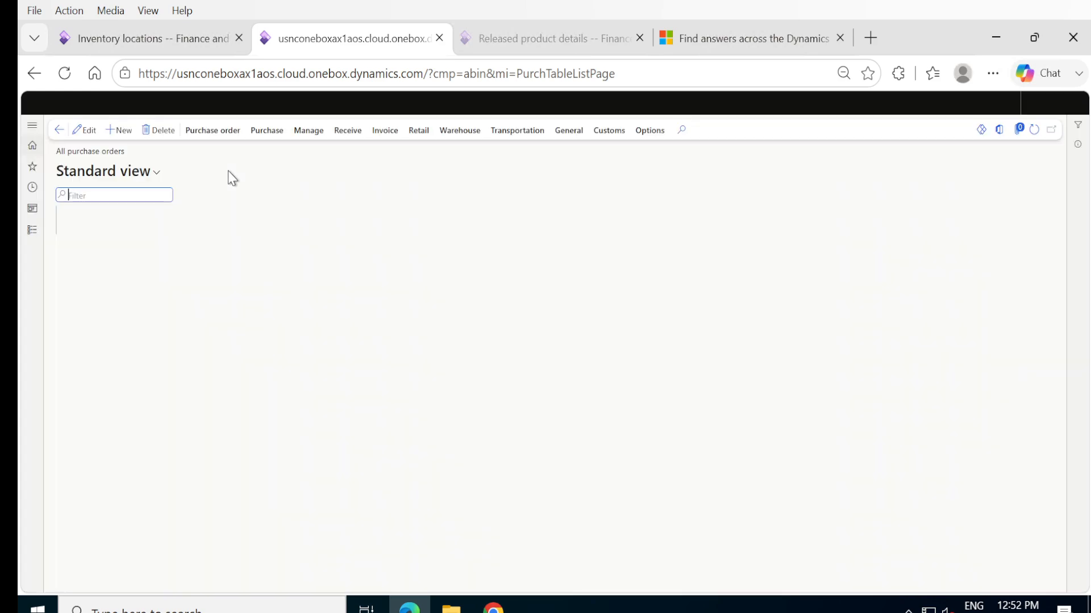
left_click(32, 231)
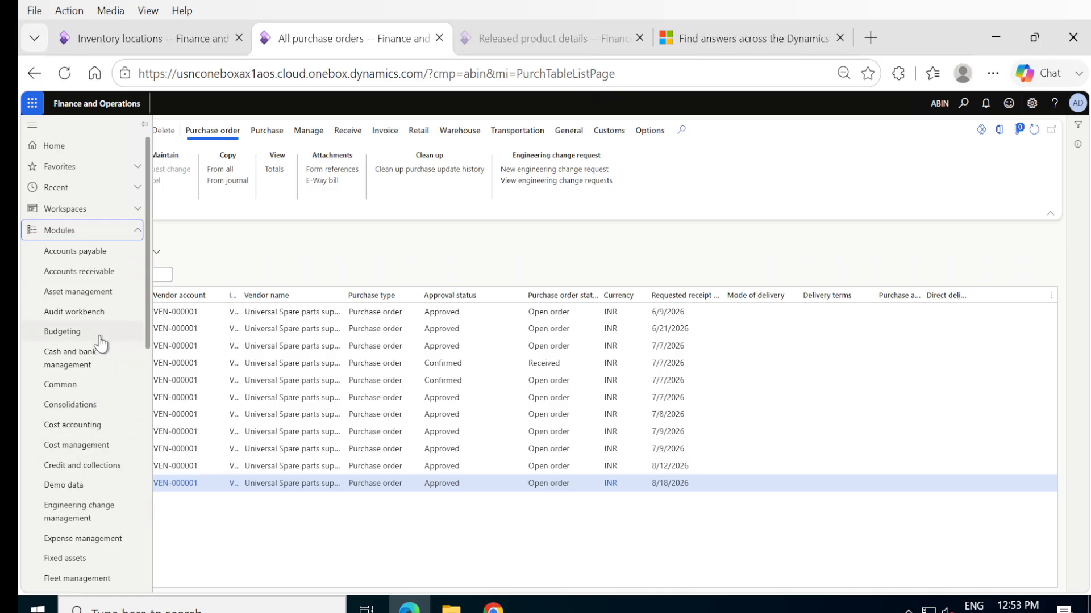
scroll(149, 489, "down", 7)
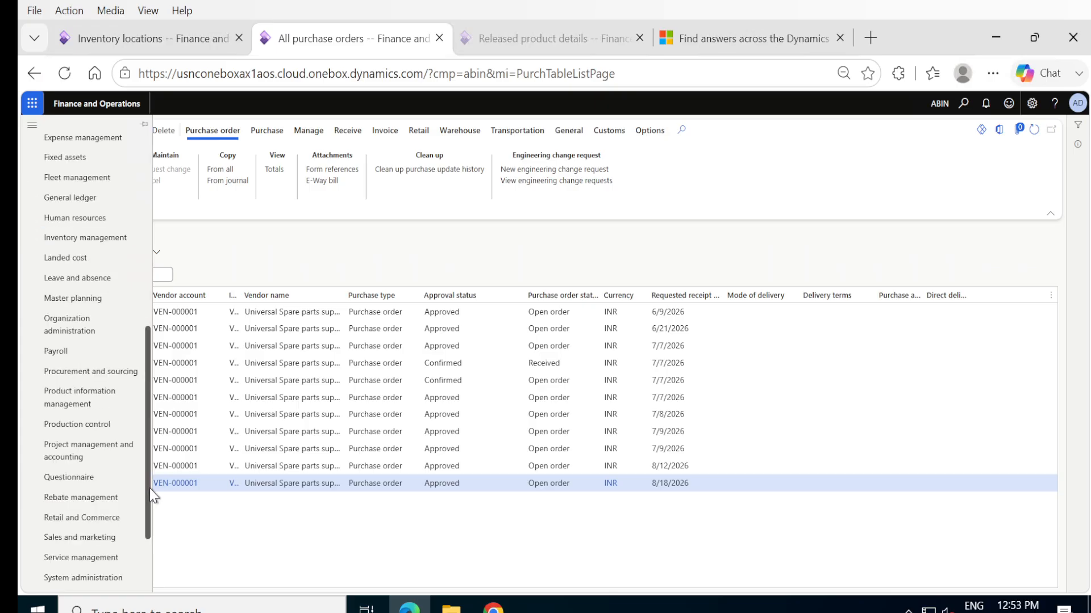
left_click(86, 238)
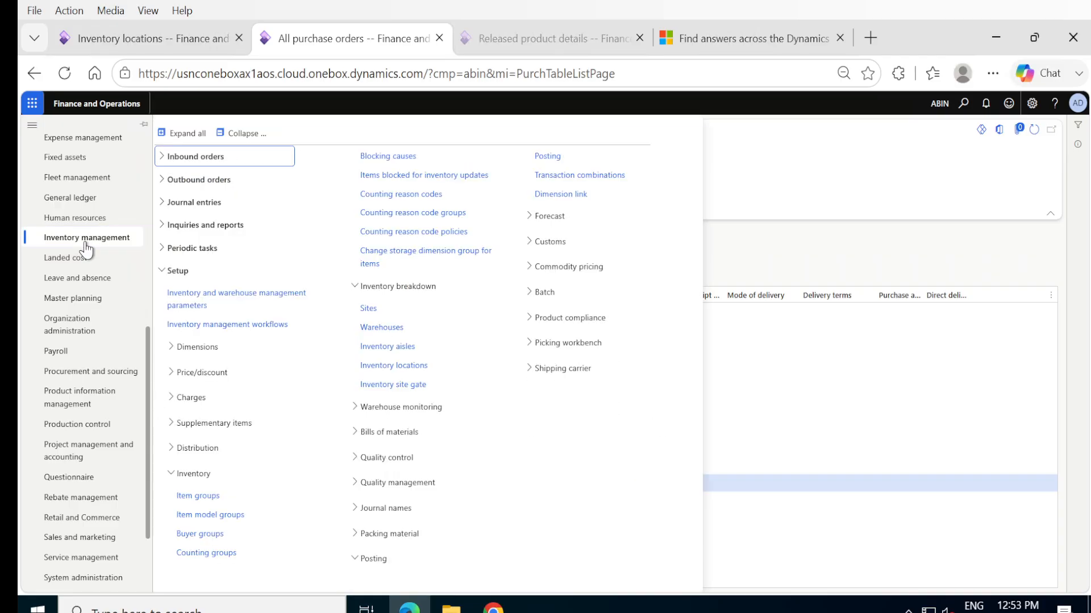
left_click(384, 351)
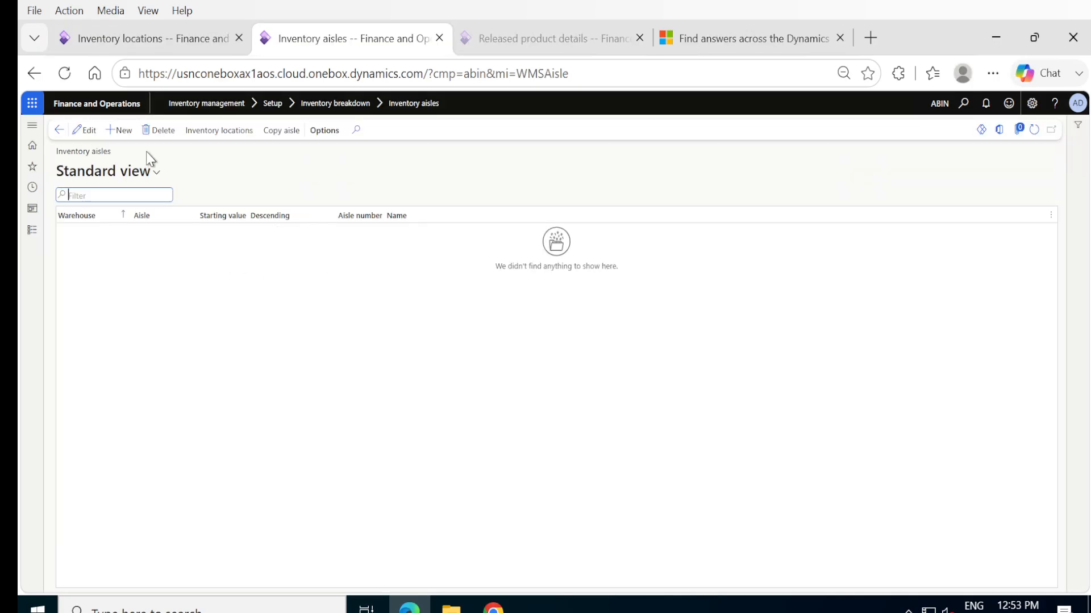
- Add a new inventory aisle with warehouse Delhi and aisle A01
left_click(117, 130)
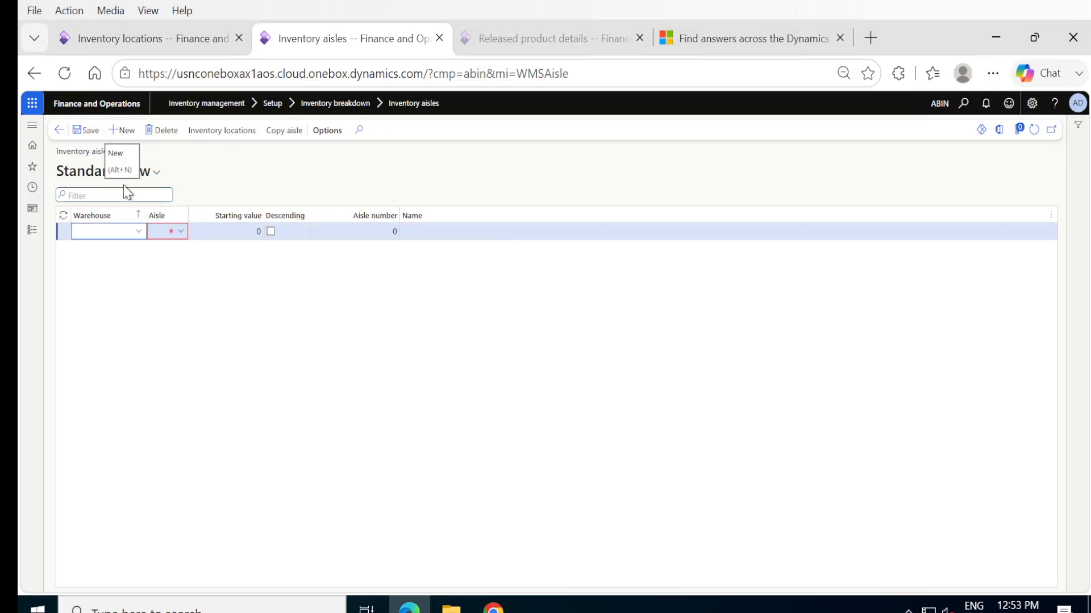
left_click(138, 233)
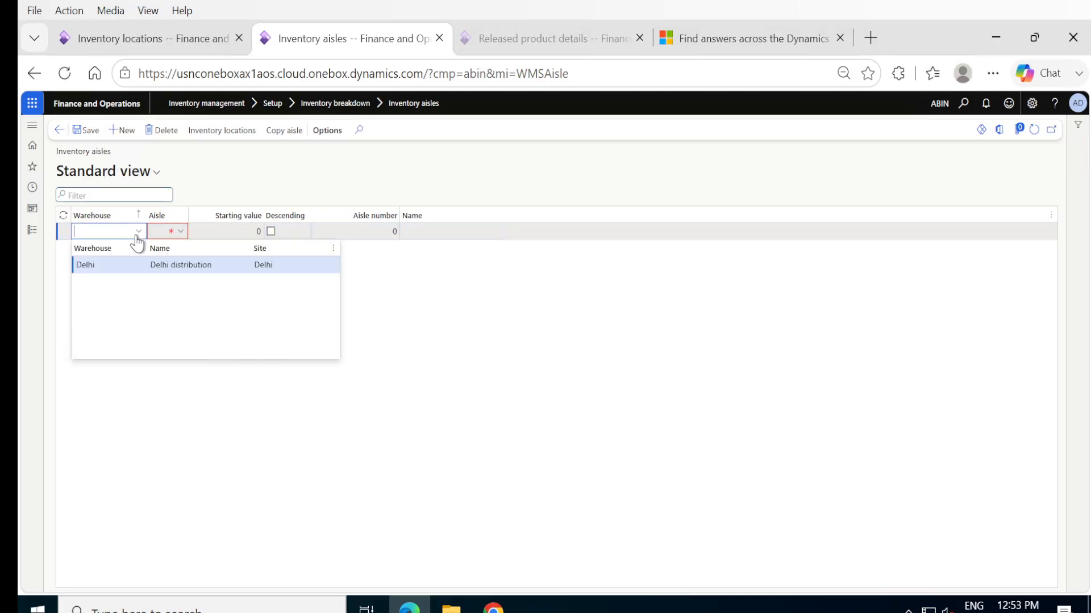
left_click(107, 263)
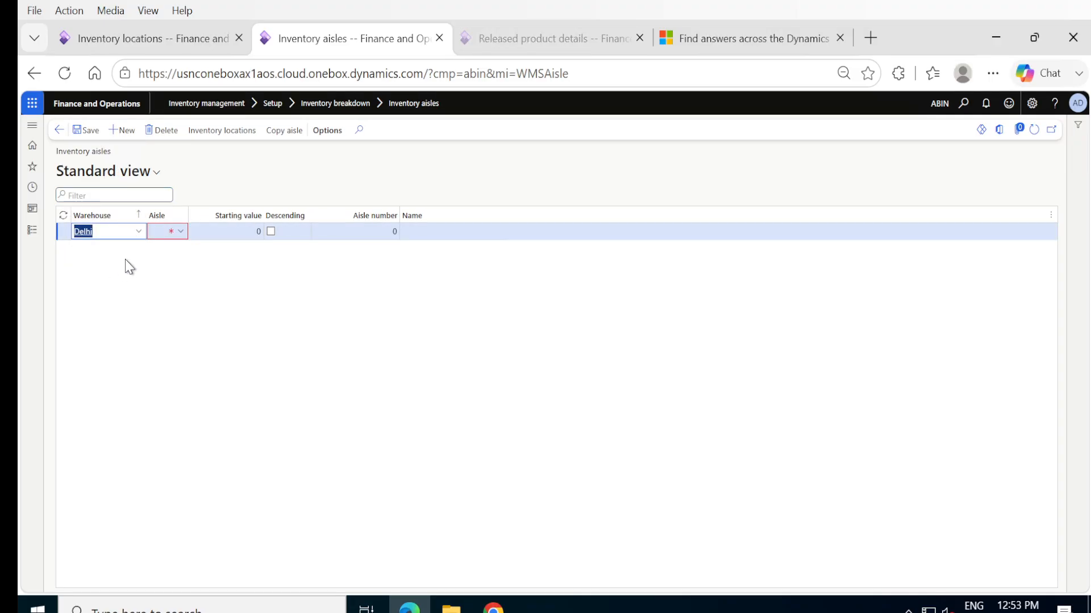
left_click(165, 234)
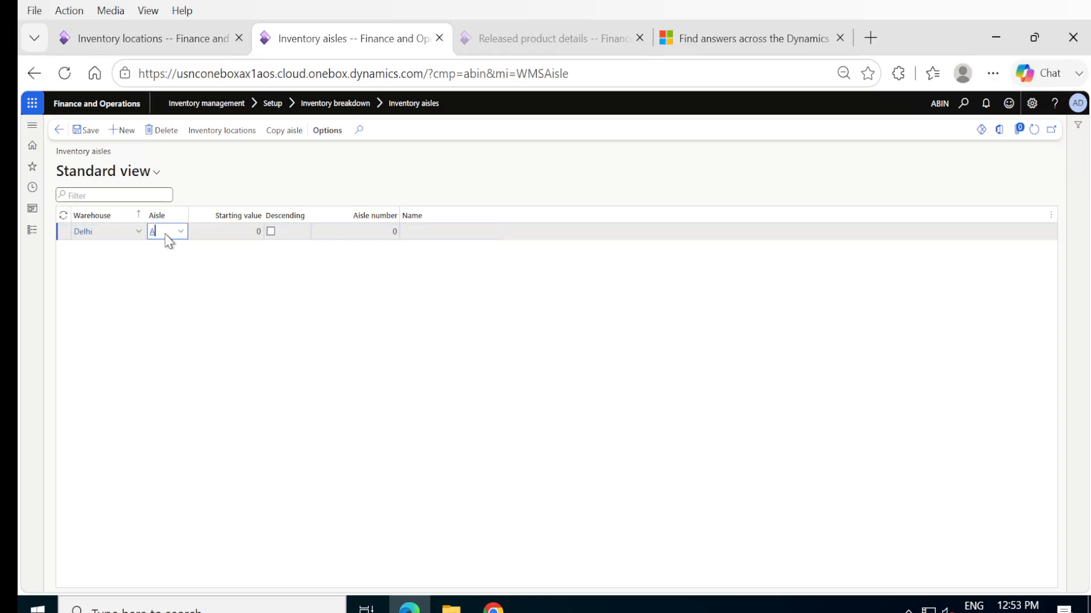
key("Tab")
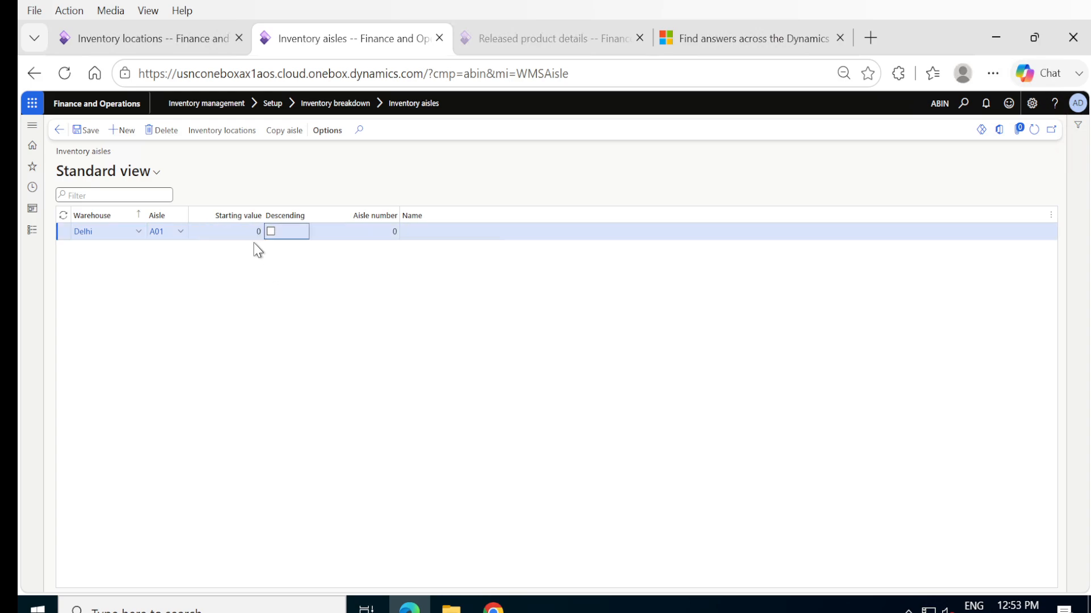
- Give the Delhi aisle the aisle number 1 and the name A01, and save the record
left_click(245, 228)
double_click(247, 230)
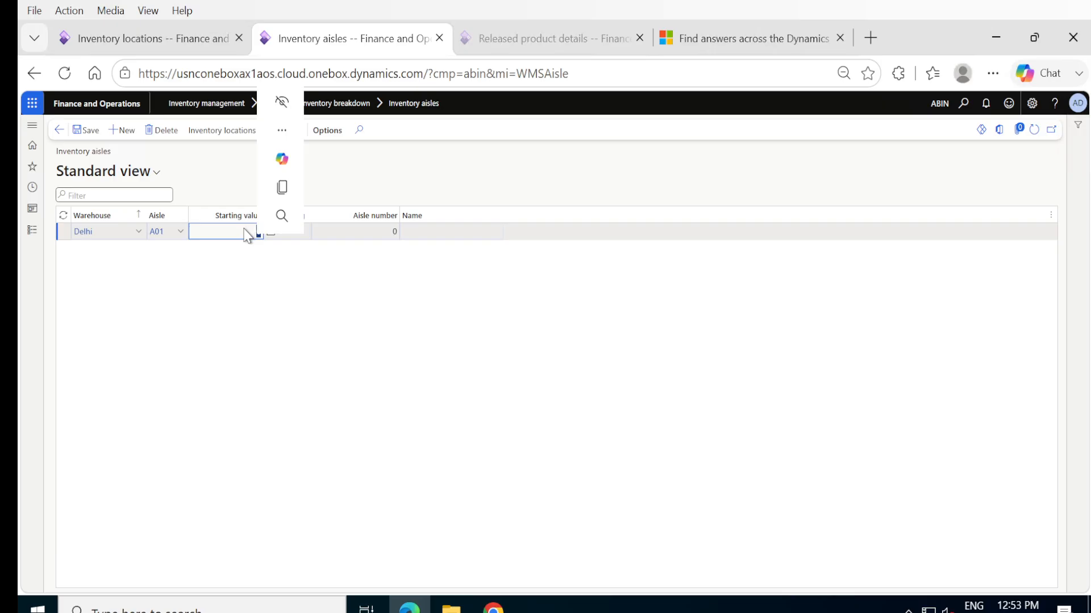
left_click(257, 259)
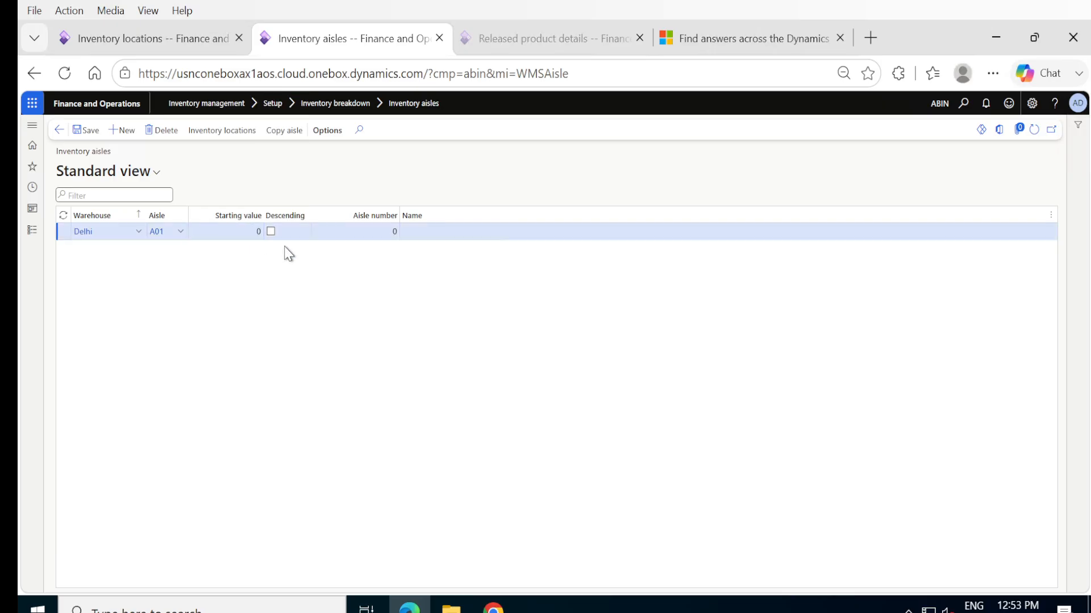
left_click(366, 232)
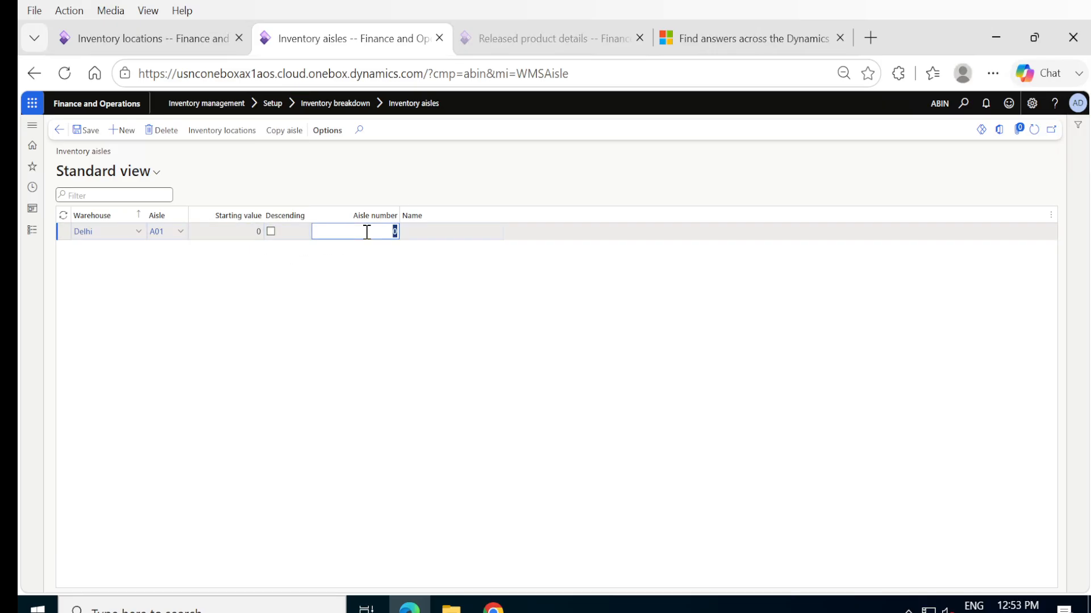
left_click(403, 231)
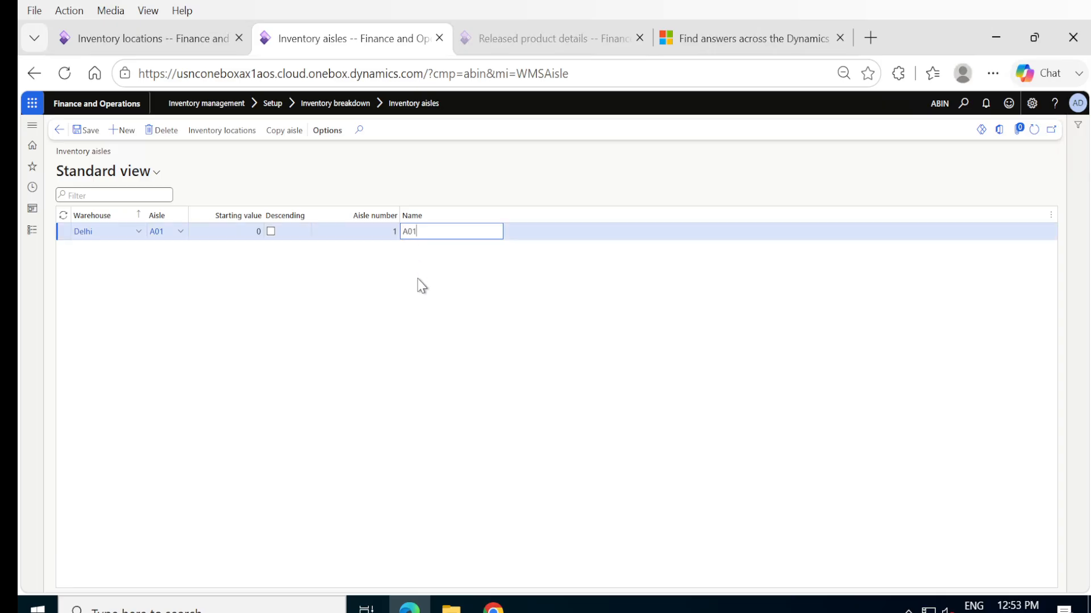
left_click(87, 132)
left_click(261, 235)
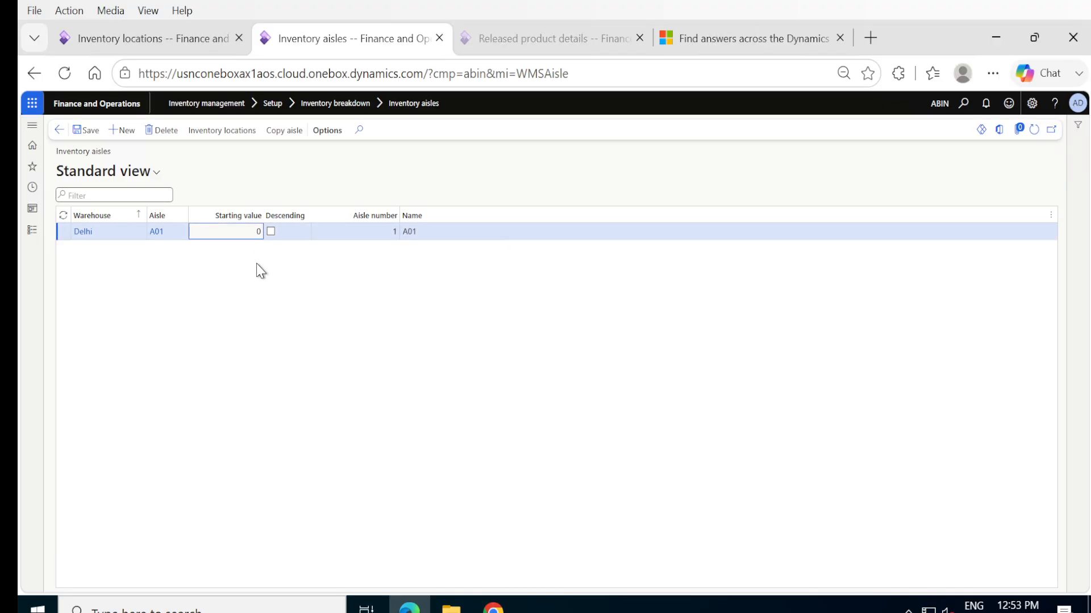
left_click(257, 265)
double_click(257, 231)
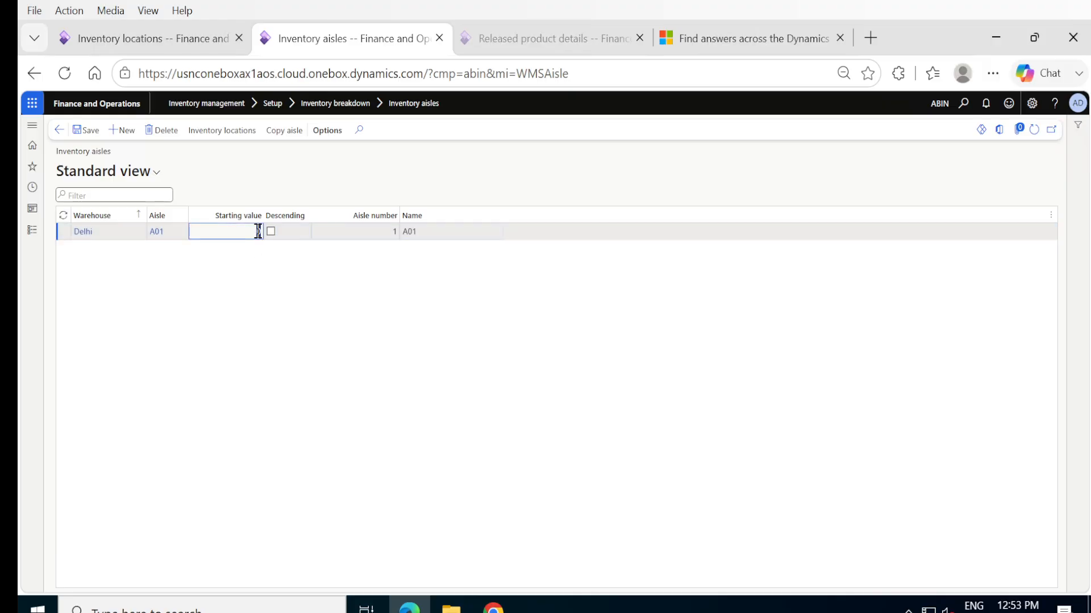
left_click(251, 310)
left_click_drag(251, 310, 94, 131)
- Save the aisle record again and leave the Inventory aisles page
left_click(93, 130)
left_click(175, 384)
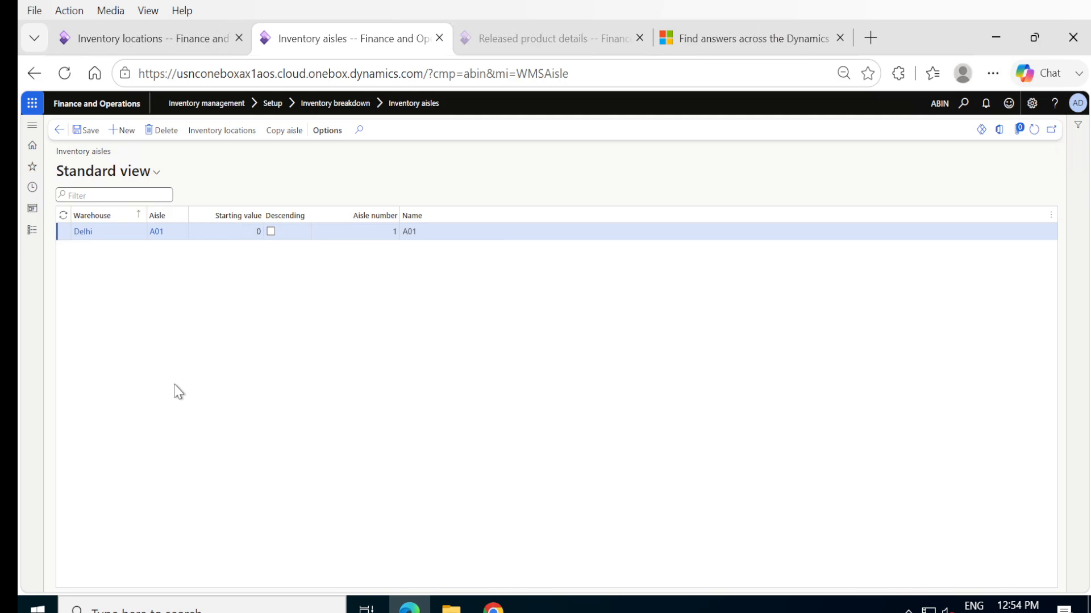
left_click(59, 133)
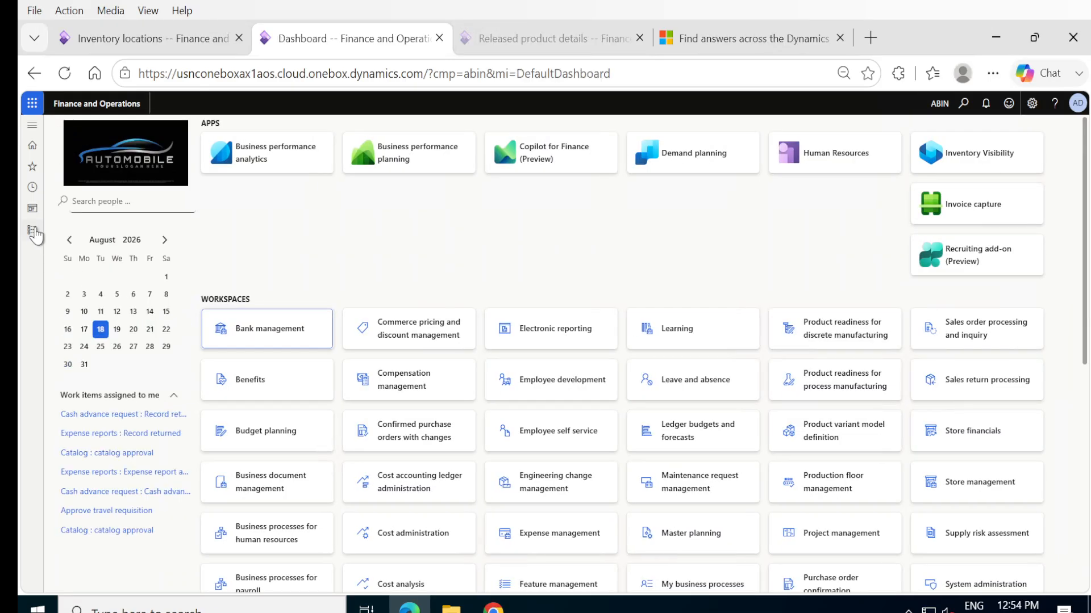
- Open the Inventory locations setup page and create a location record for warehouse Delhi in aisle A01
left_click(32, 230)
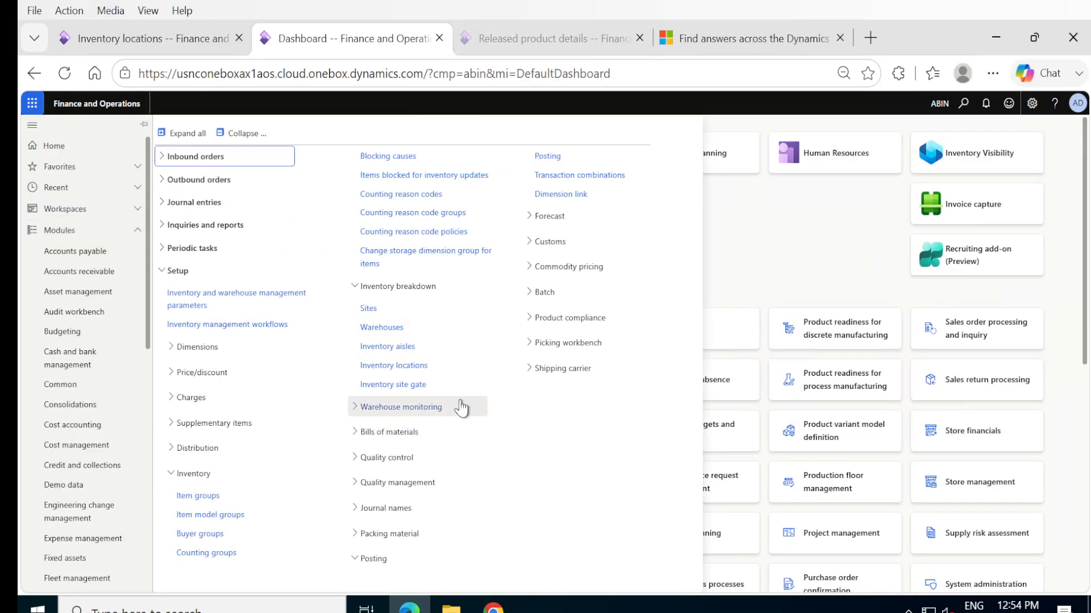
left_click(402, 367)
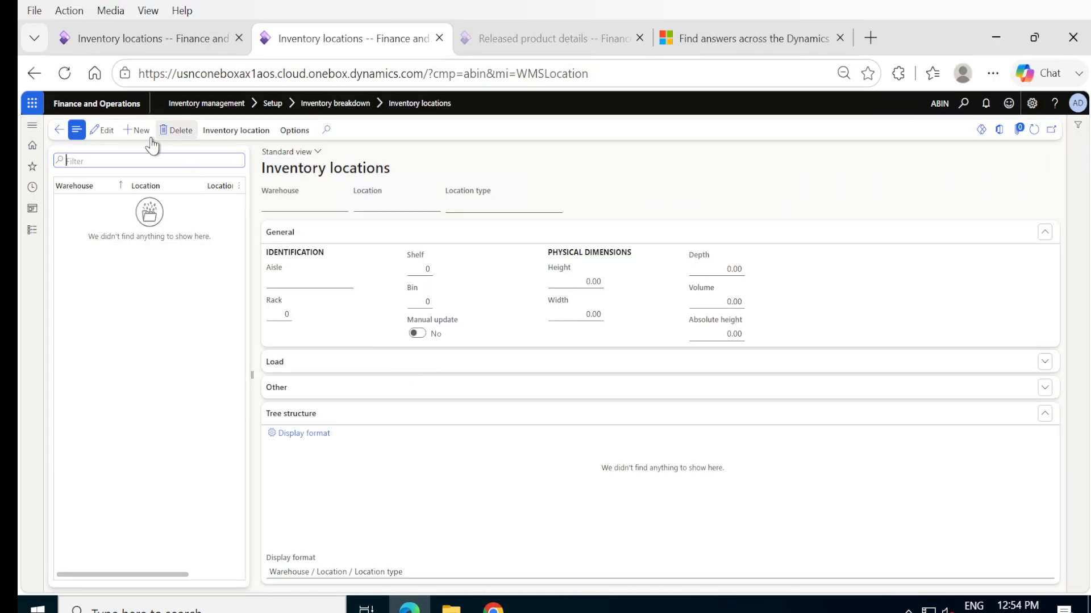
left_click(134, 132)
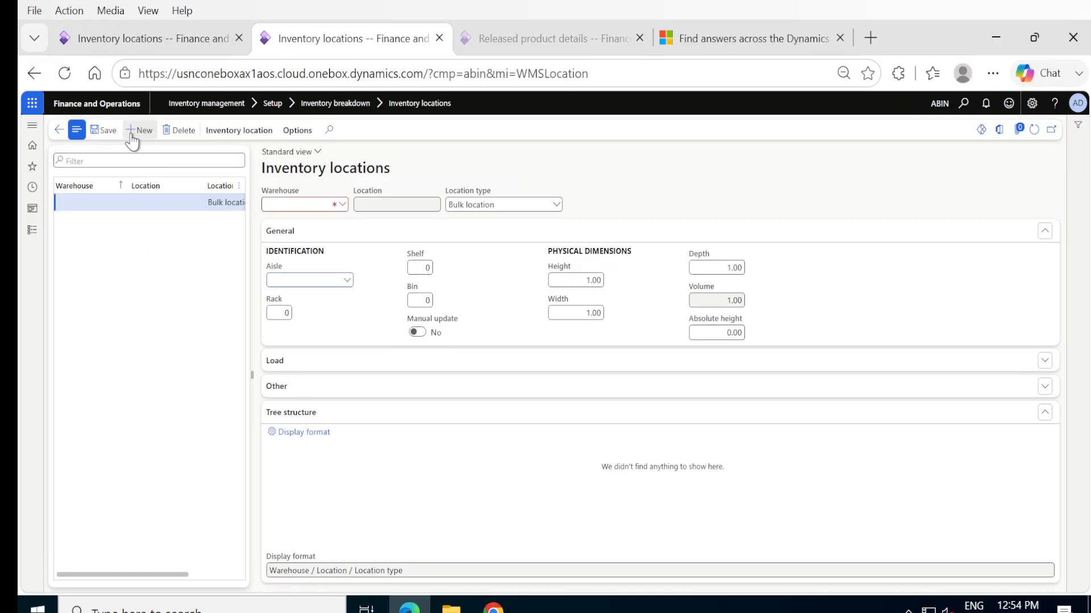
left_click(342, 204)
left_click(280, 237)
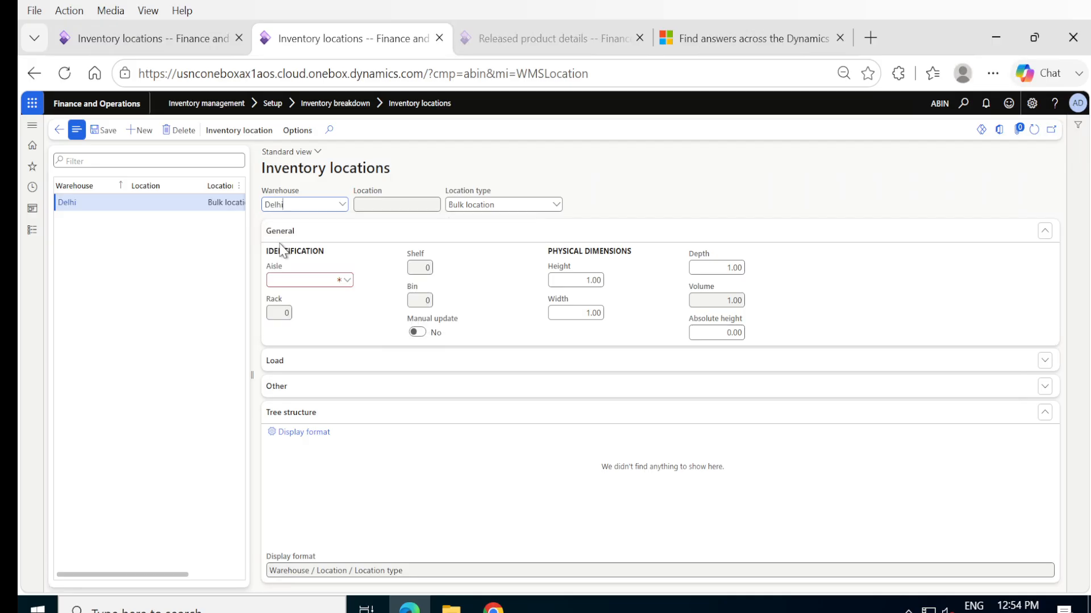
left_click(347, 281)
left_click(289, 314)
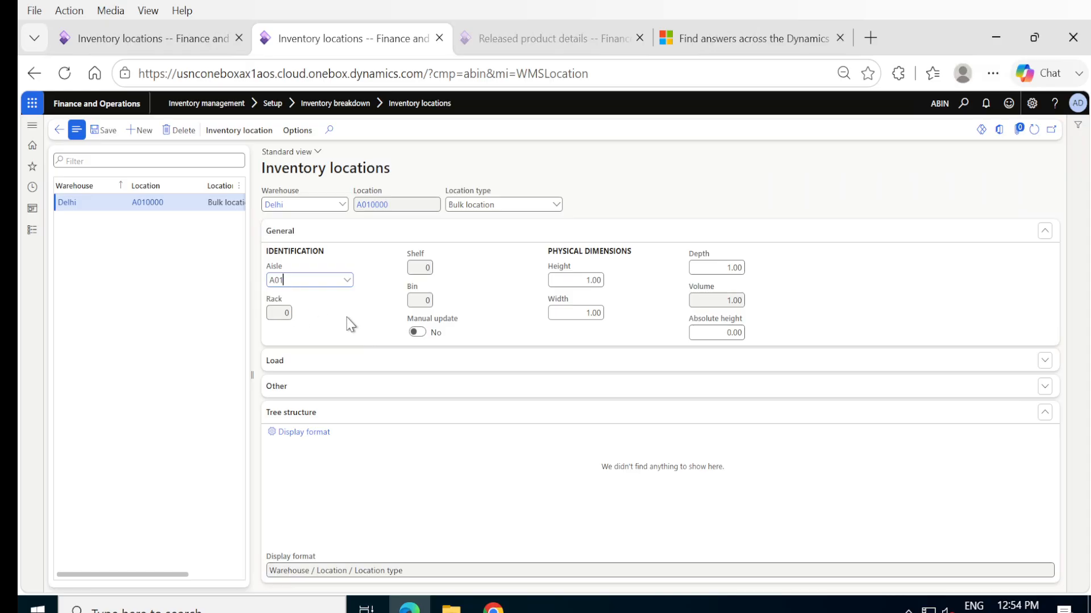
- Turn on manual update for the new location and try to enter rack R0 and shelf S0
left_click(286, 312)
left_click(418, 332)
left_click(282, 311)
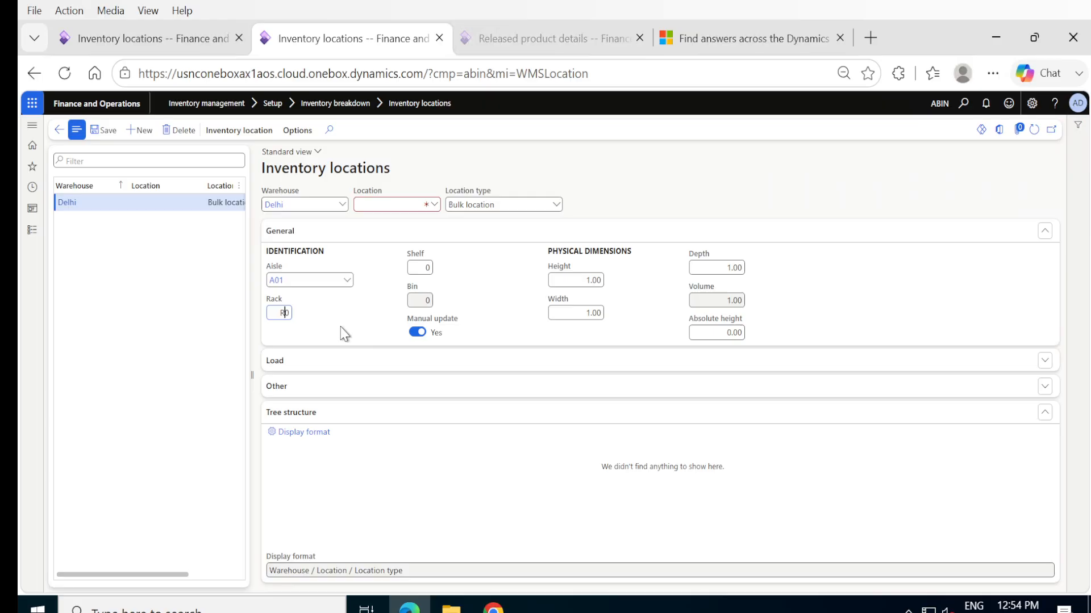
left_click(416, 266)
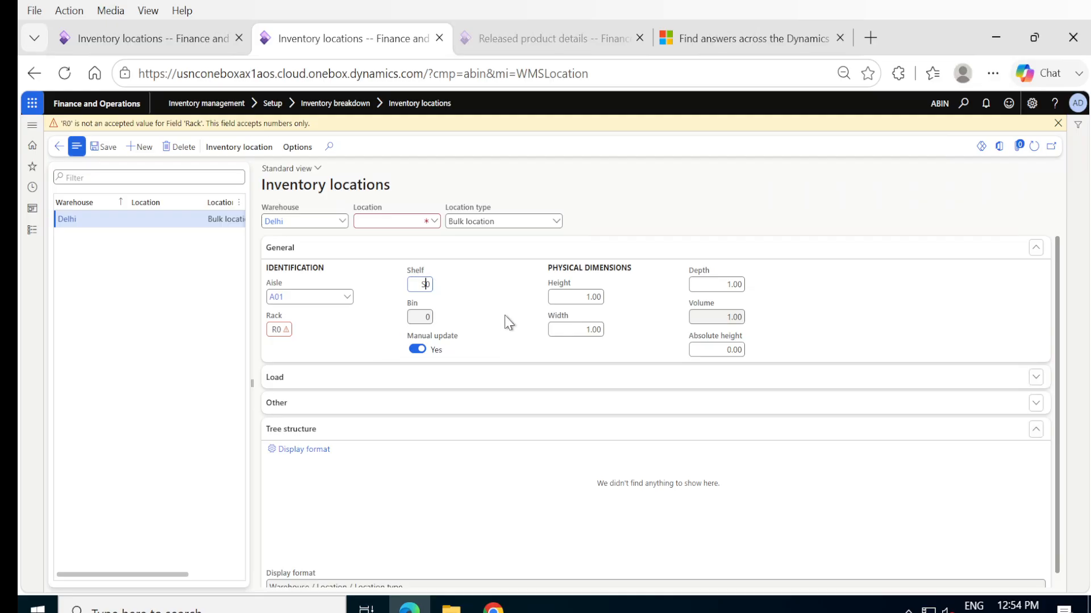
left_click(385, 222)
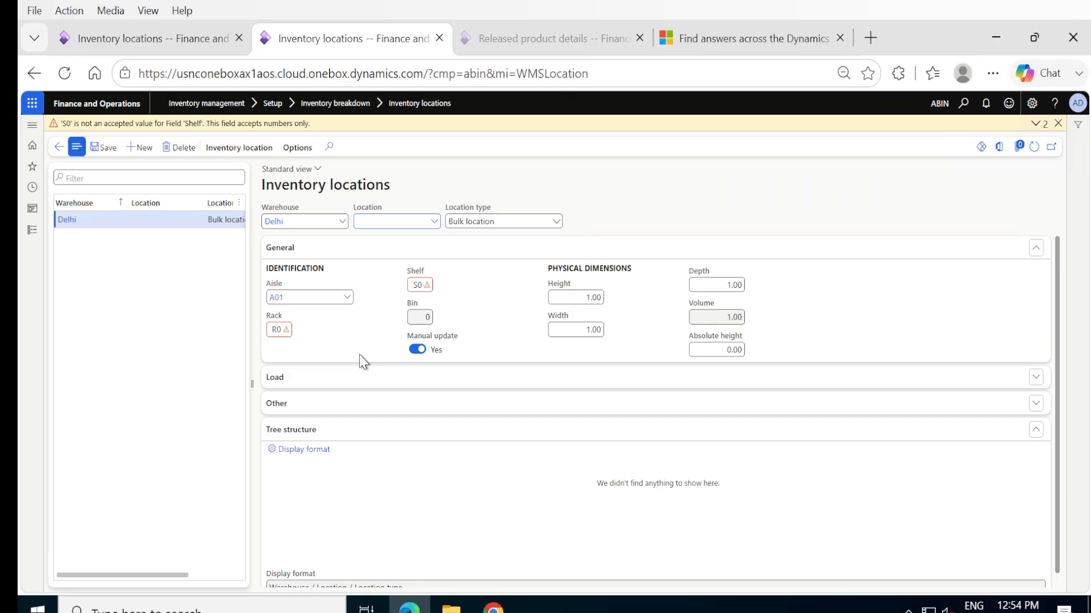
- Review the Load and Other sections and the rack field of the location record
left_click(285, 378)
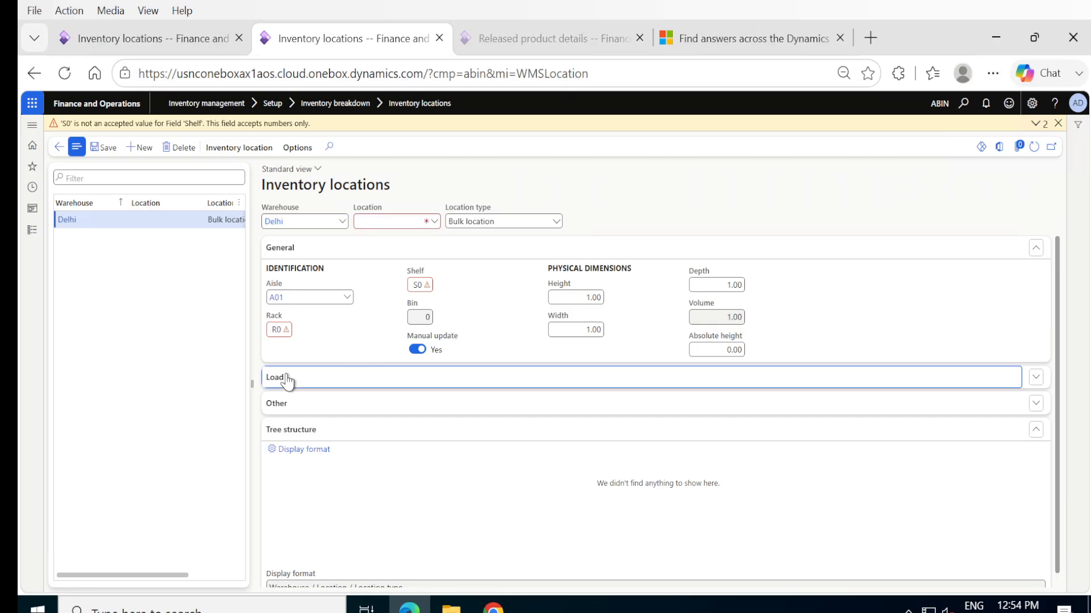
left_click(287, 378)
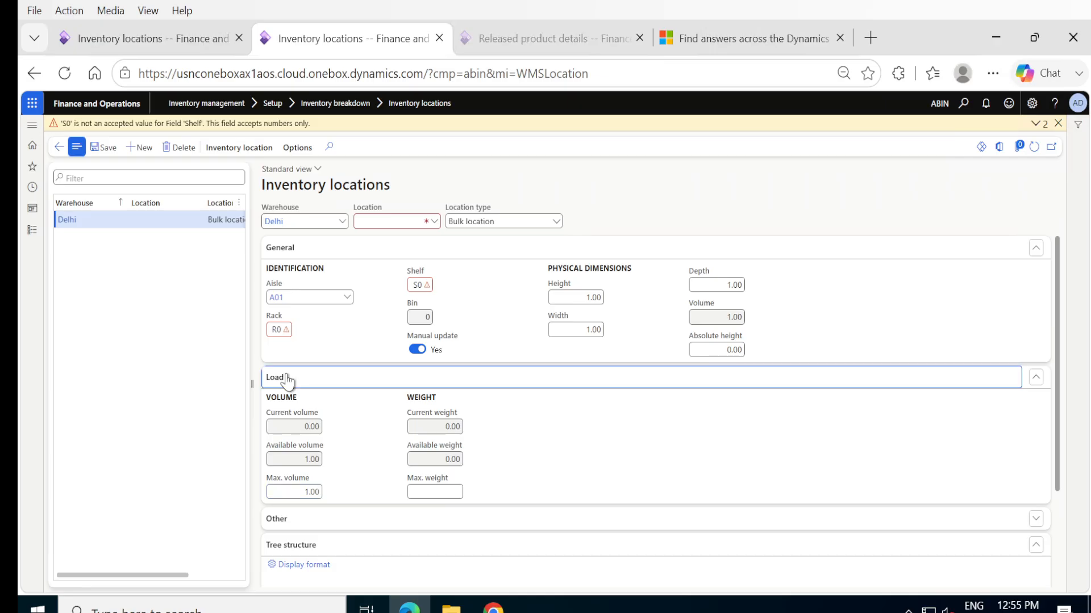
left_click(277, 405)
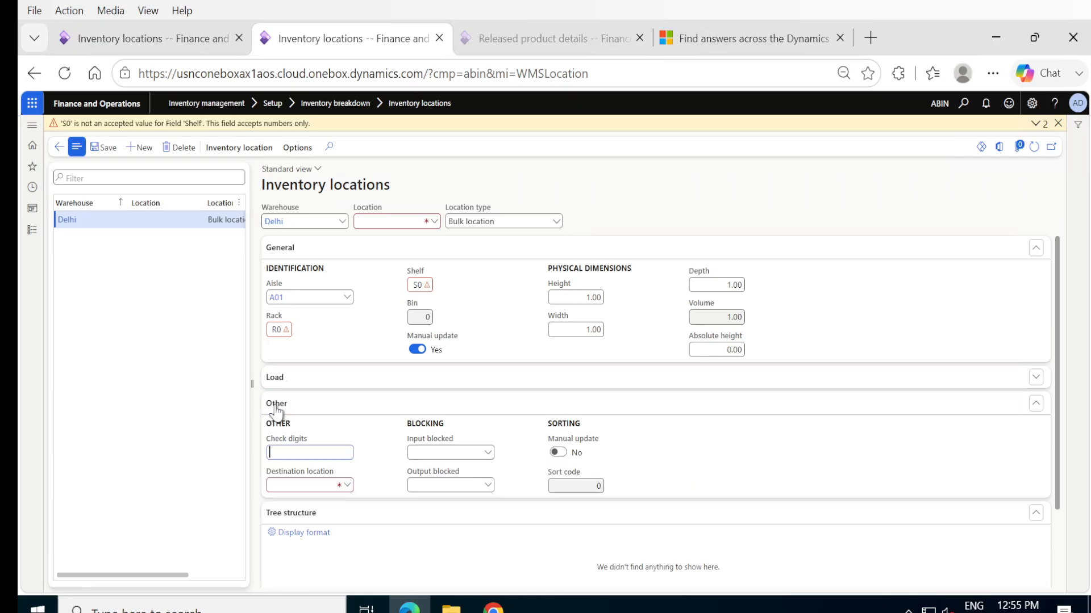
left_click(276, 404)
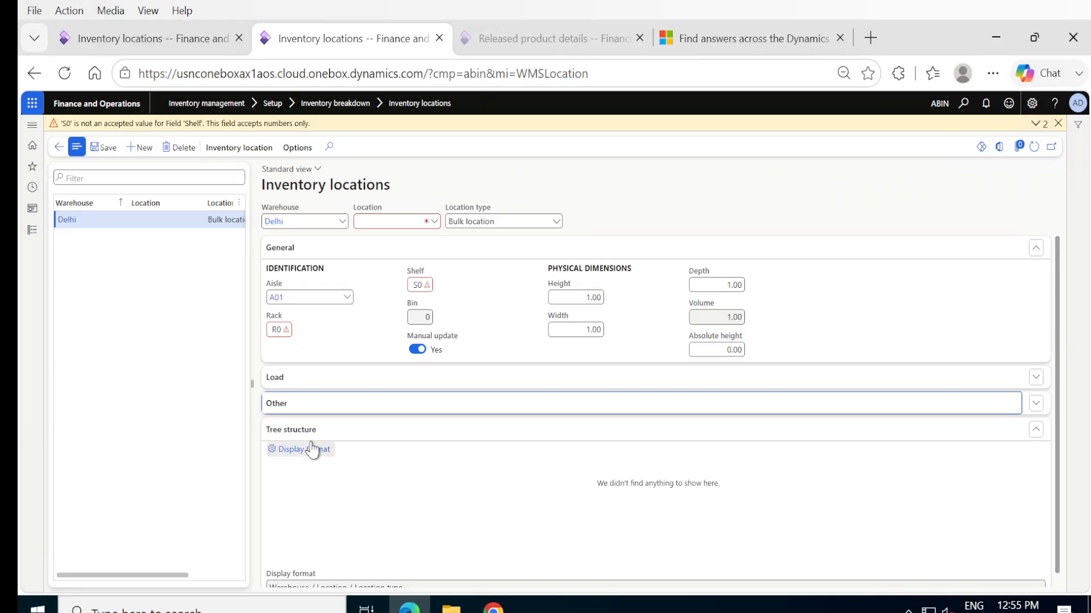
scroll(361, 477, "down", 1)
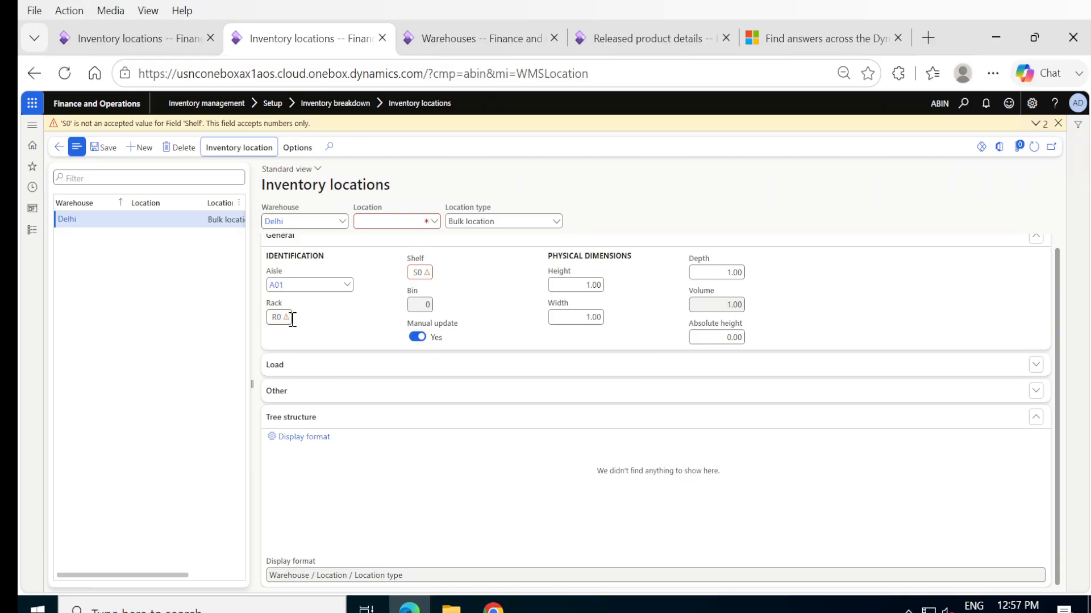
mouse_move(280, 321)
- Try to leave for the Warehouses page, dismiss the error, and delete the unsaved Delhi location record
left_click(33, 231)
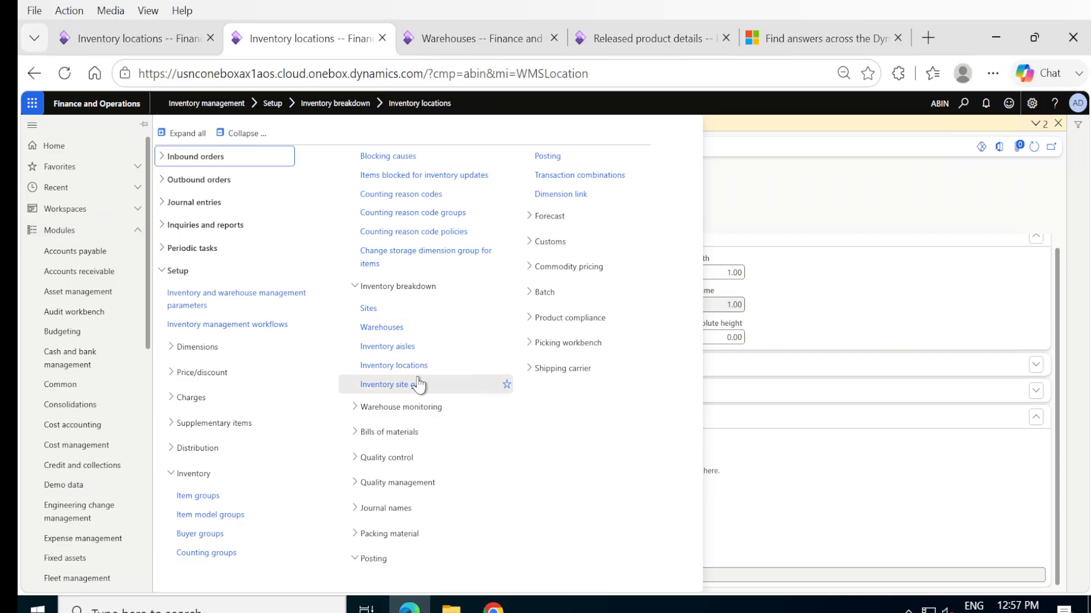
left_click(387, 331)
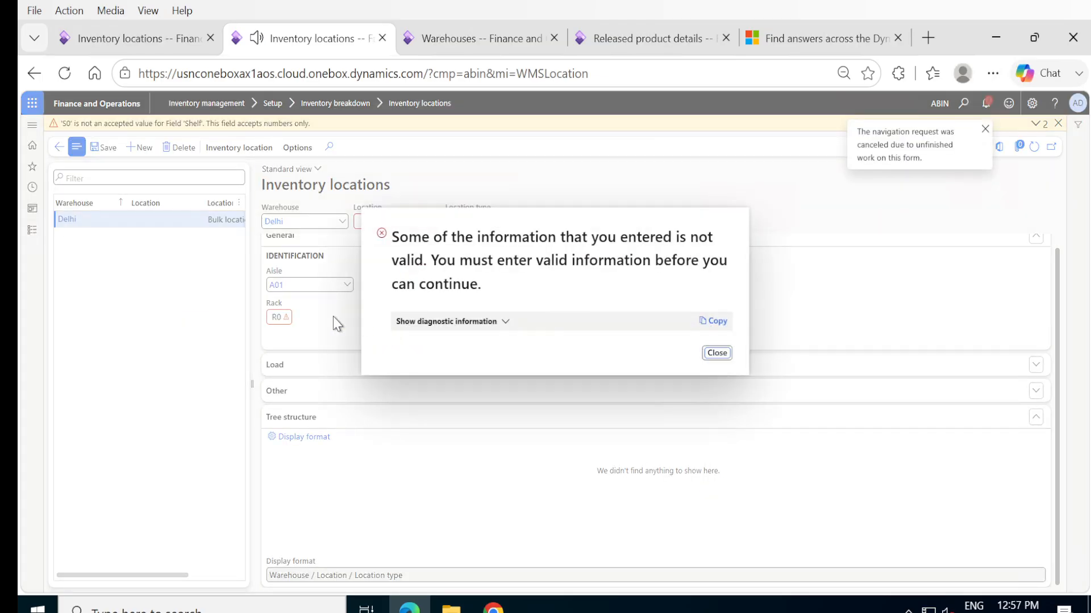
left_click(717, 357)
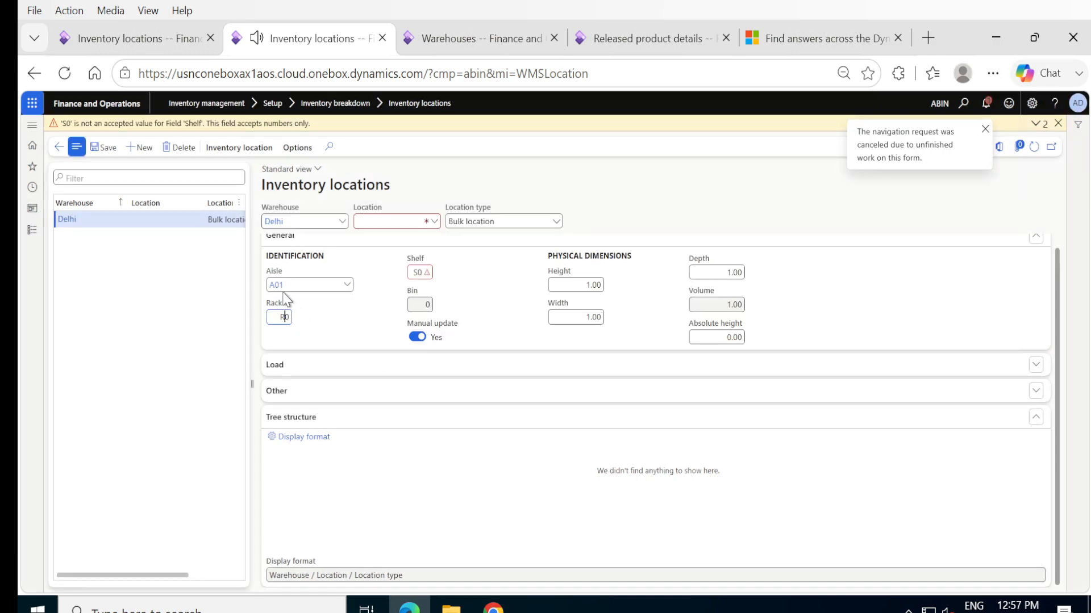
left_click(183, 148)
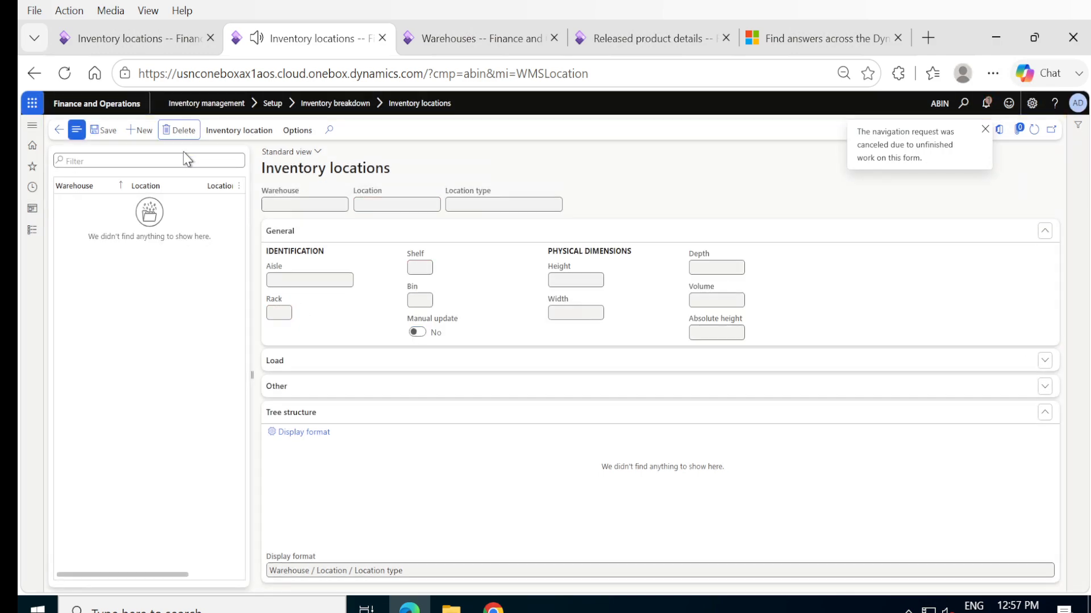
- Set the Delhi warehouse's location name formats to R## for the rack and S## for the shelf, and save
left_click(33, 229)
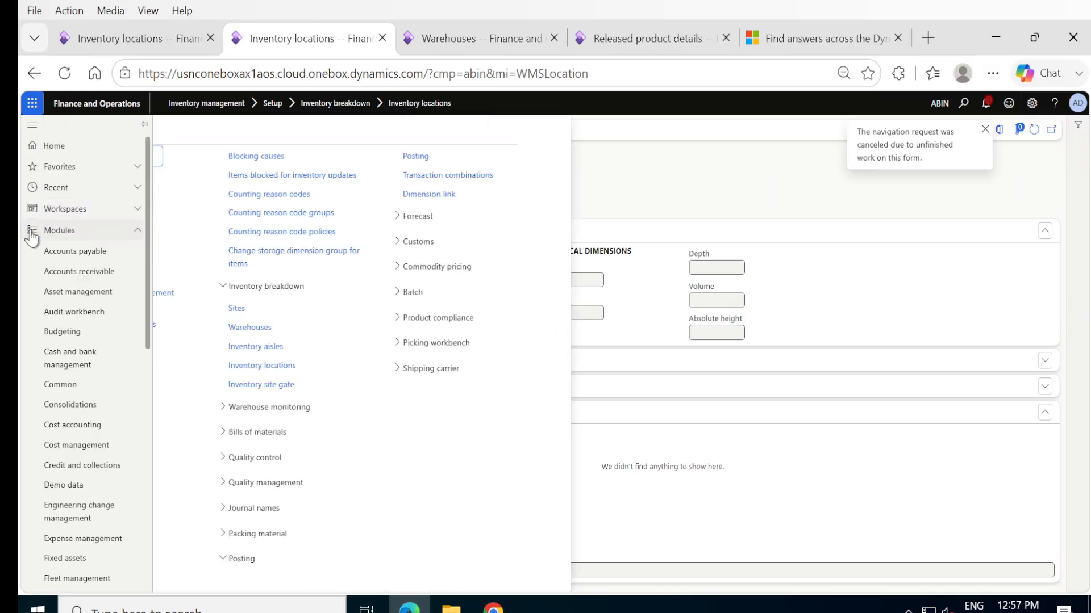
left_click(383, 329)
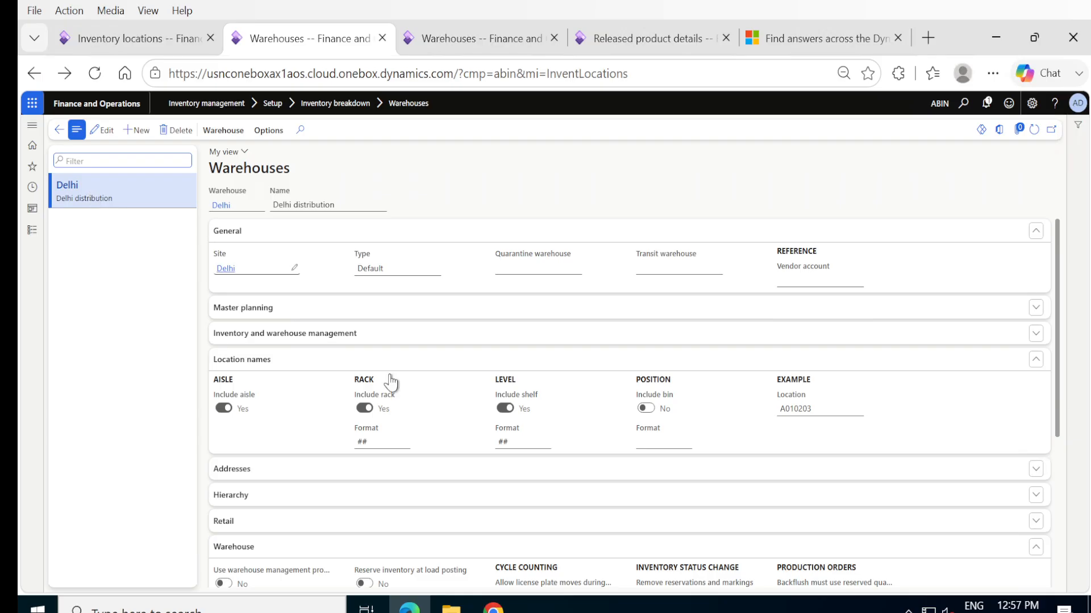
left_click(362, 441)
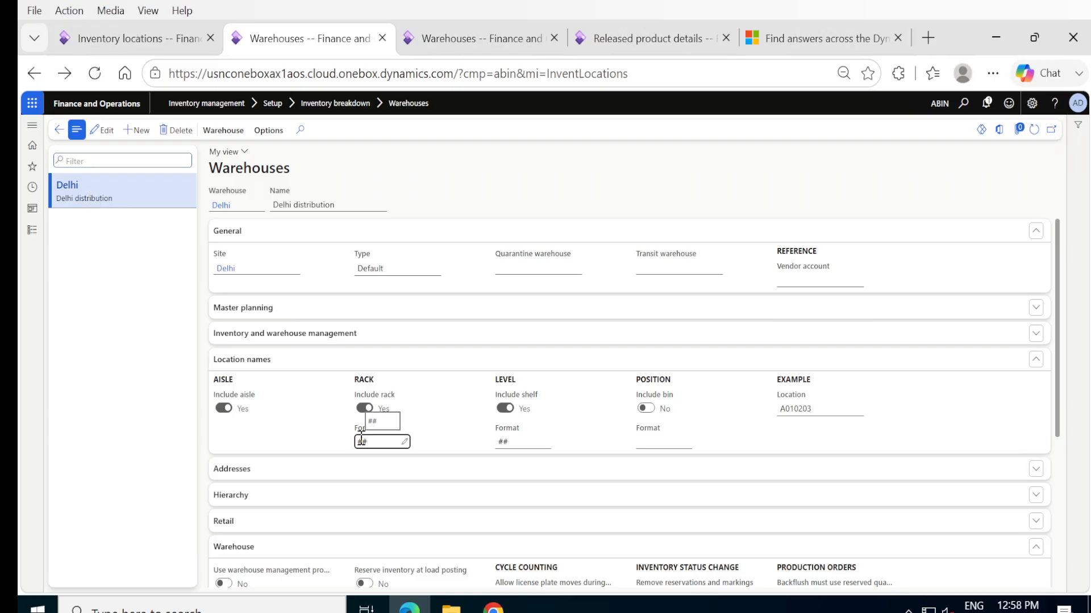
left_click(102, 130)
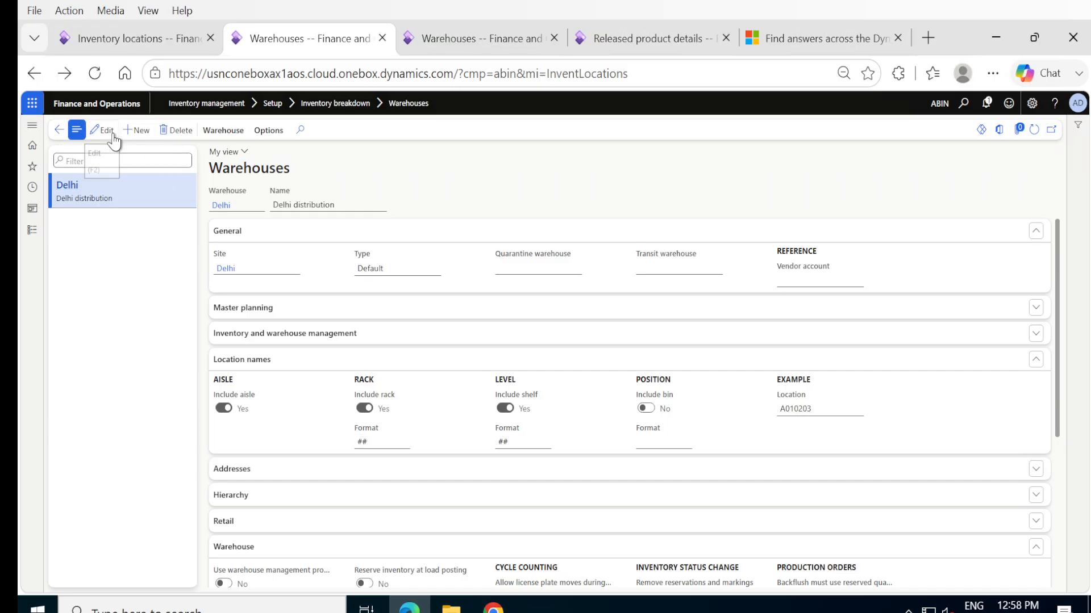
type("R")
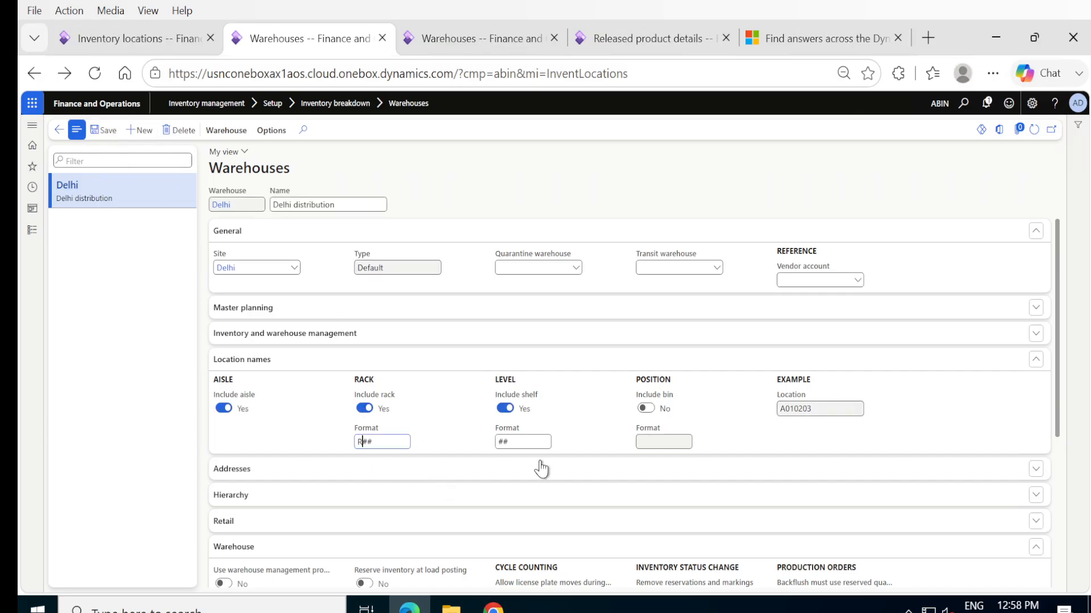
left_click(502, 442)
left_click(109, 133)
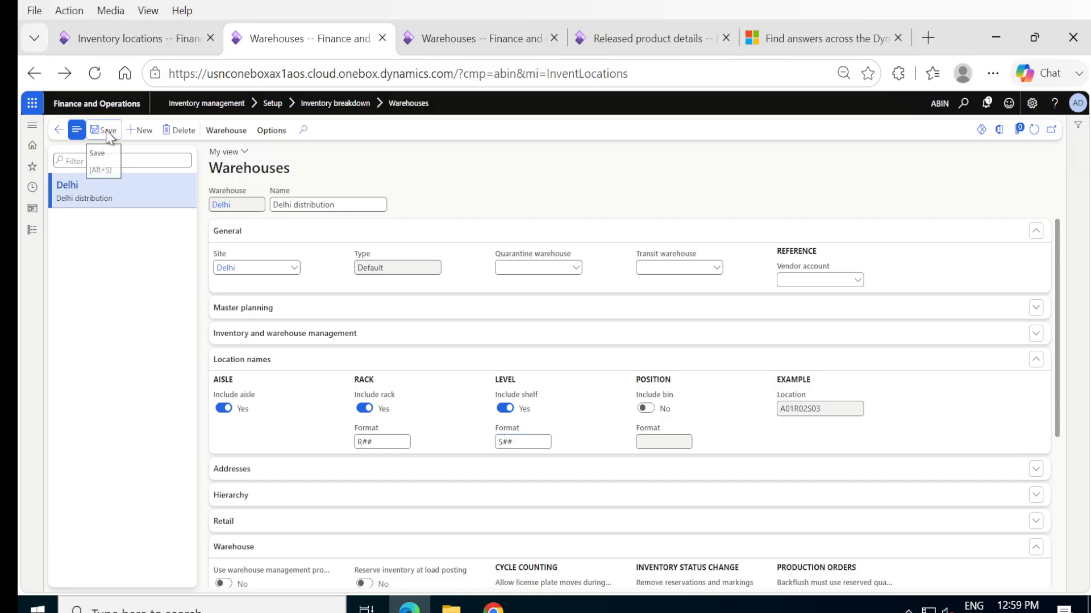
- Check the Inventory aisles list, and add a new inventory location with warehouse Delhi and aisle A01
left_click(32, 230)
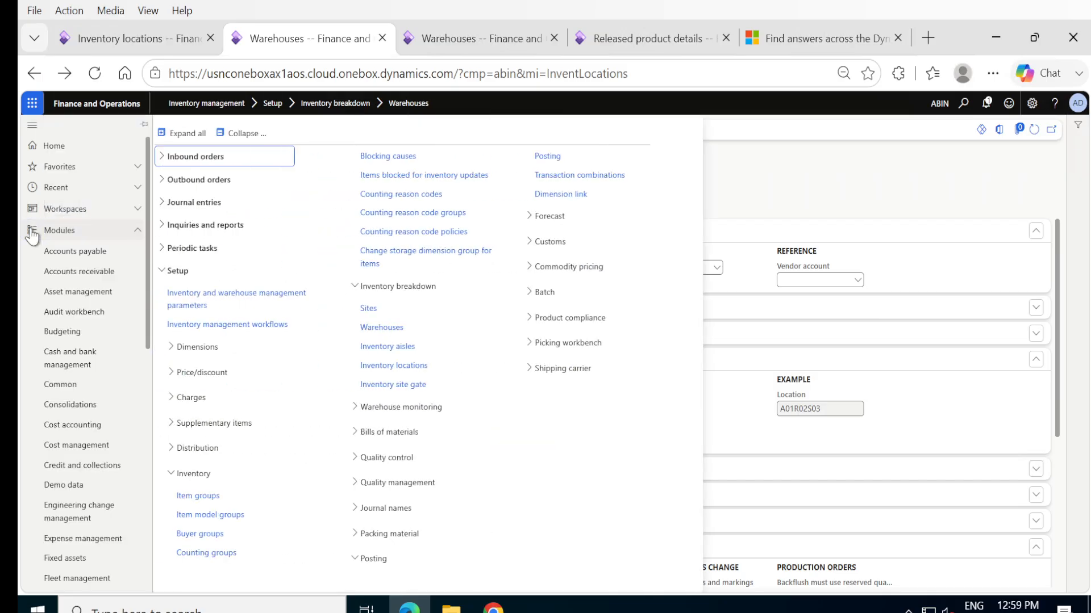
left_click(384, 348)
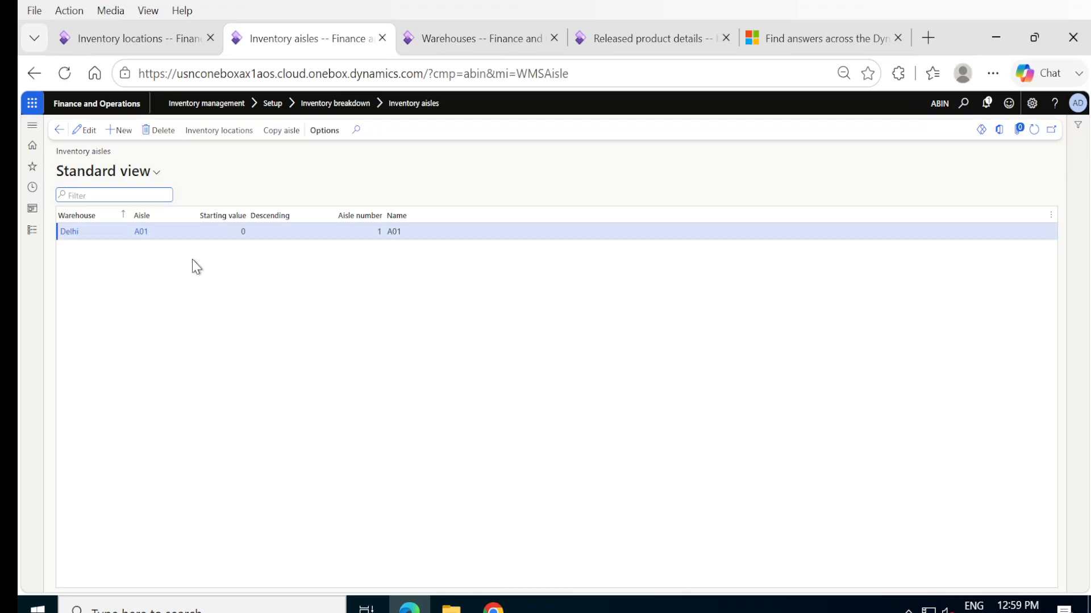
left_click(32, 230)
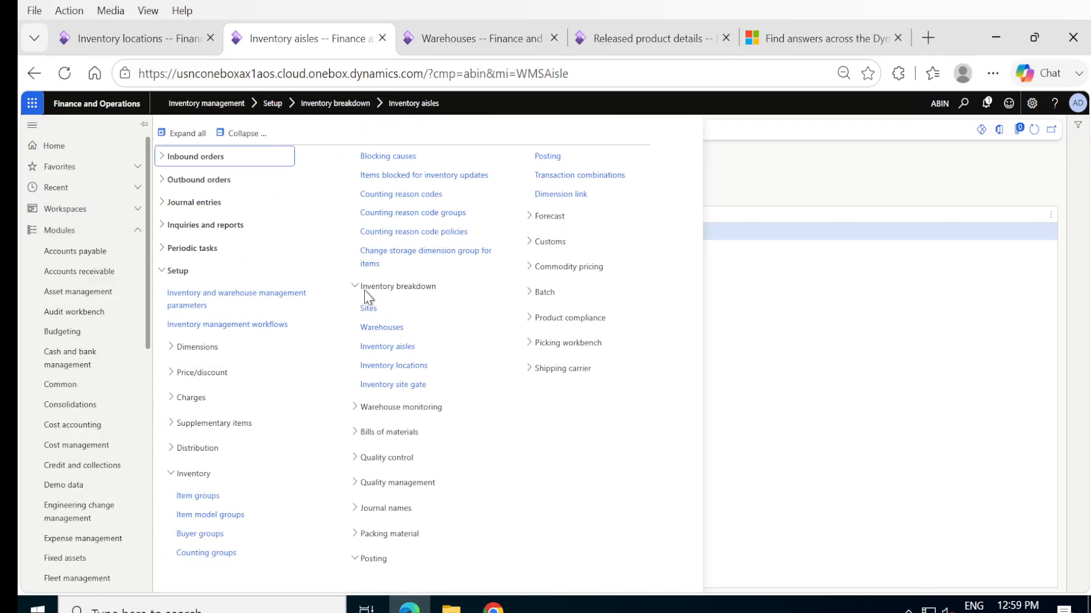
left_click(384, 366)
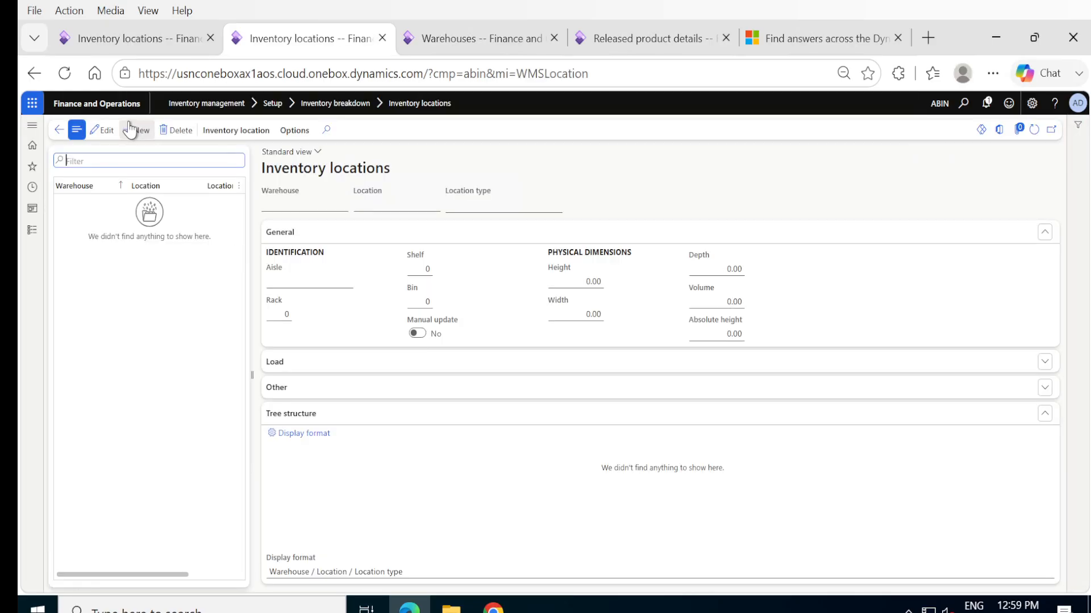
left_click(132, 132)
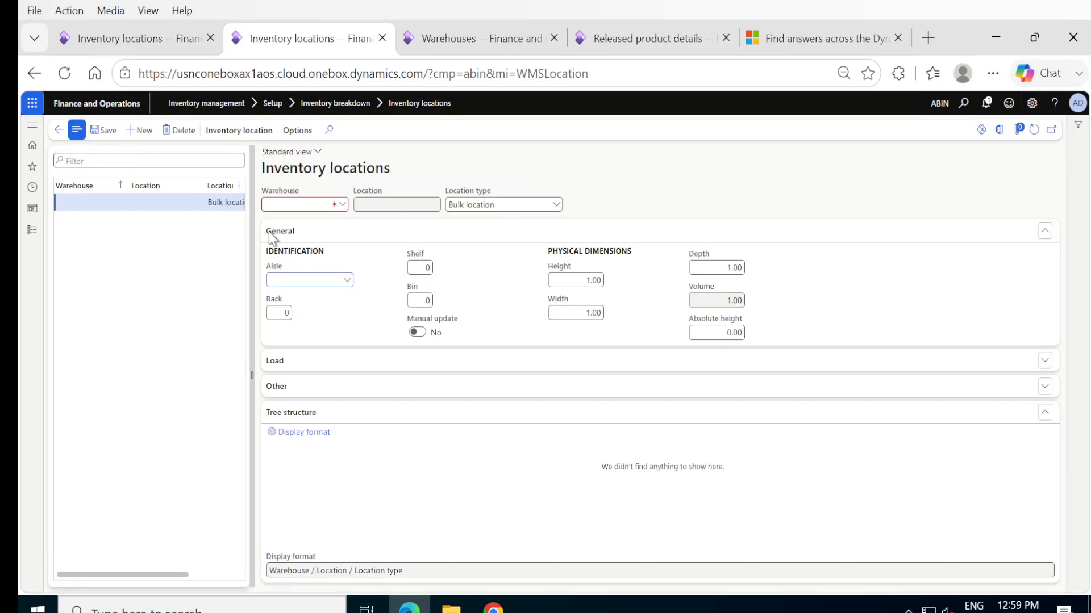
left_click(343, 205)
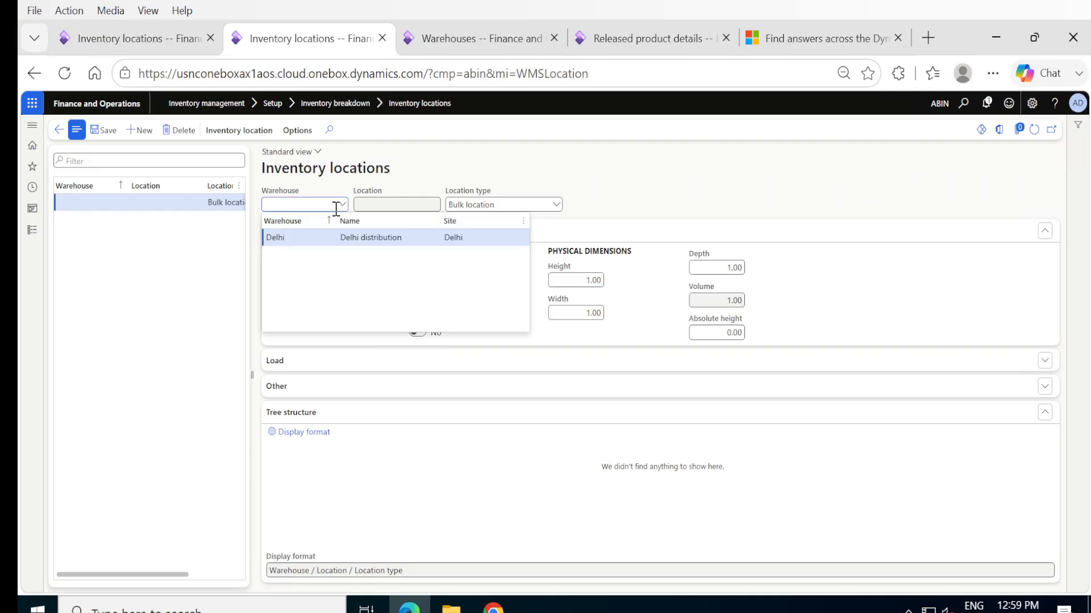
left_click(282, 238)
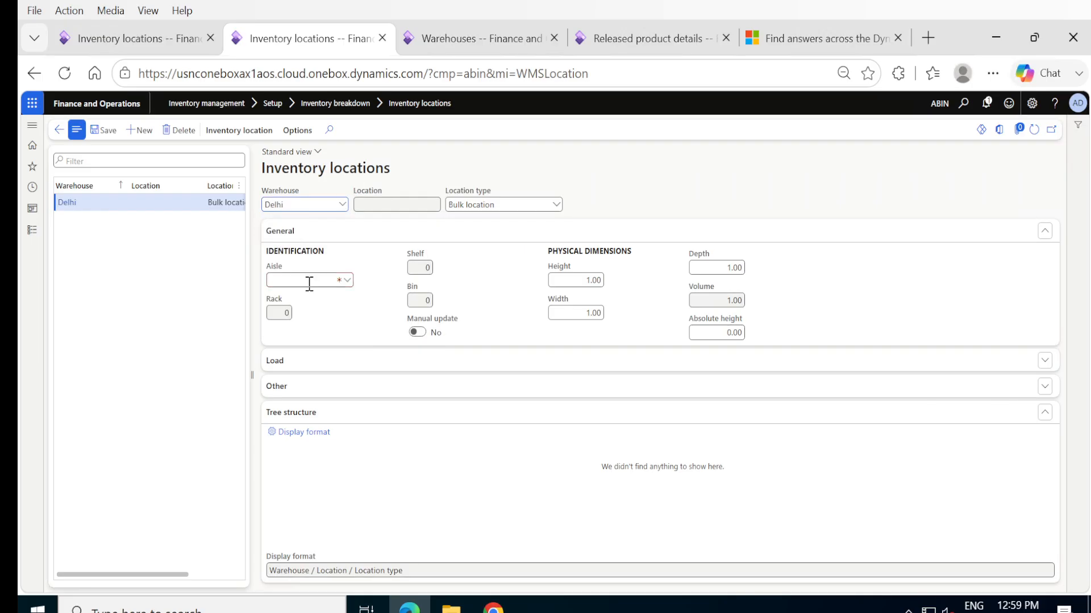
left_click(346, 281)
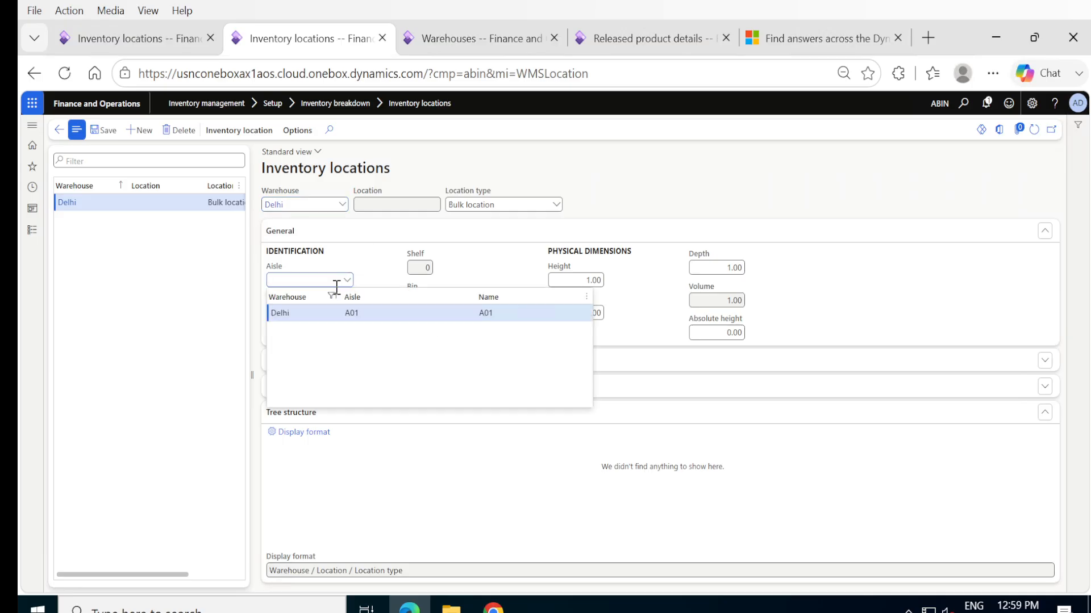
left_click(286, 312)
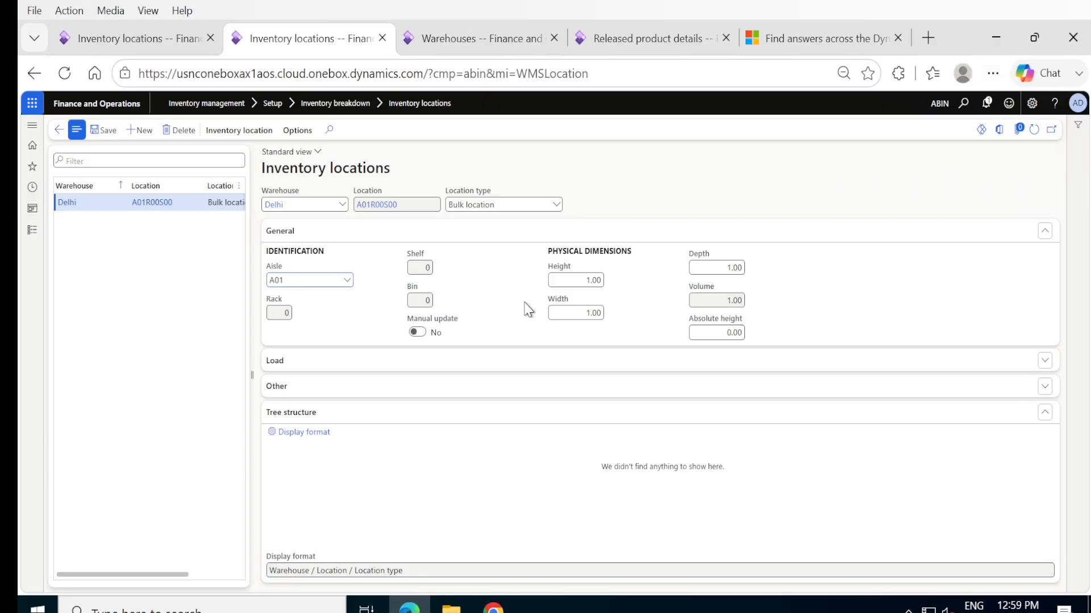
- Give the location rack 1 and shelf 1 with manual update enabled, turn manual update off again, and save the record
left_click(422, 334)
left_click(290, 311)
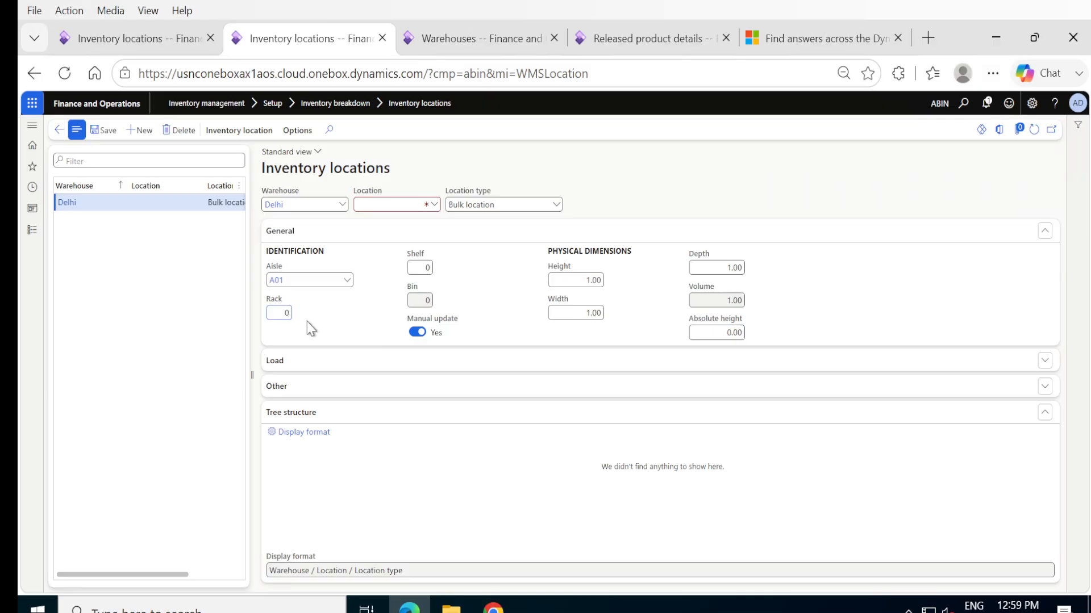
left_click(427, 266)
type("1")
left_click(416, 333)
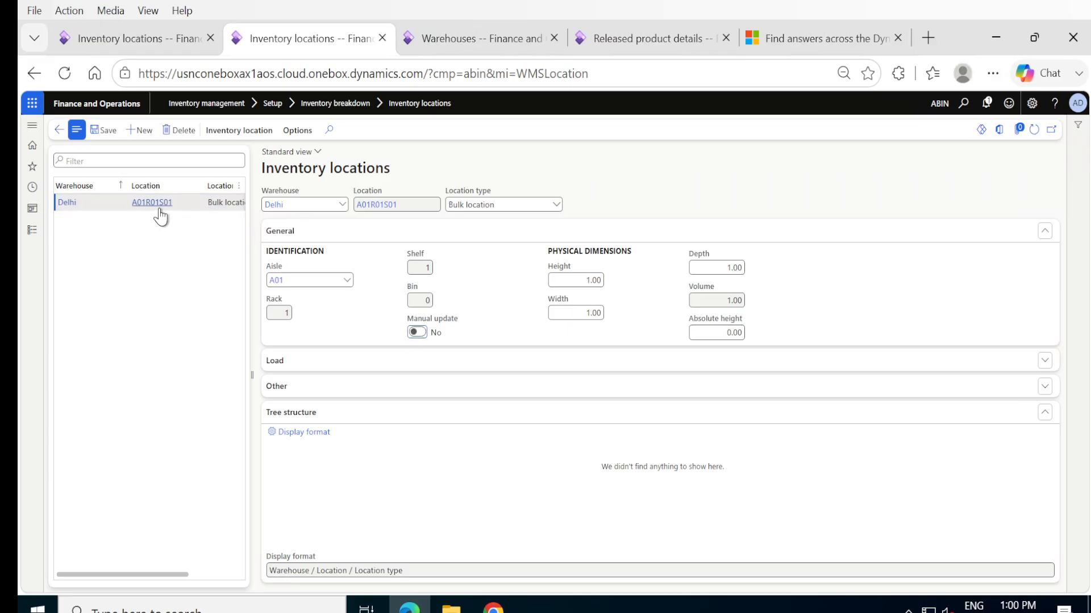
left_click(107, 135)
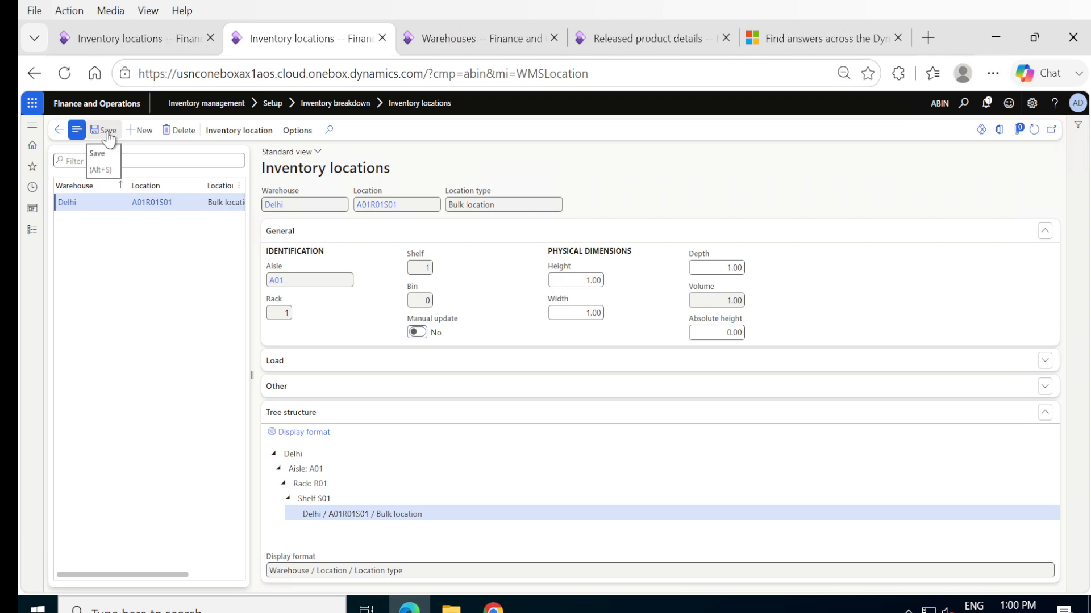
- Save the Delhi inventory location, leave the Inventory locations pages, and return to the Air filter purchase order
left_click(108, 134)
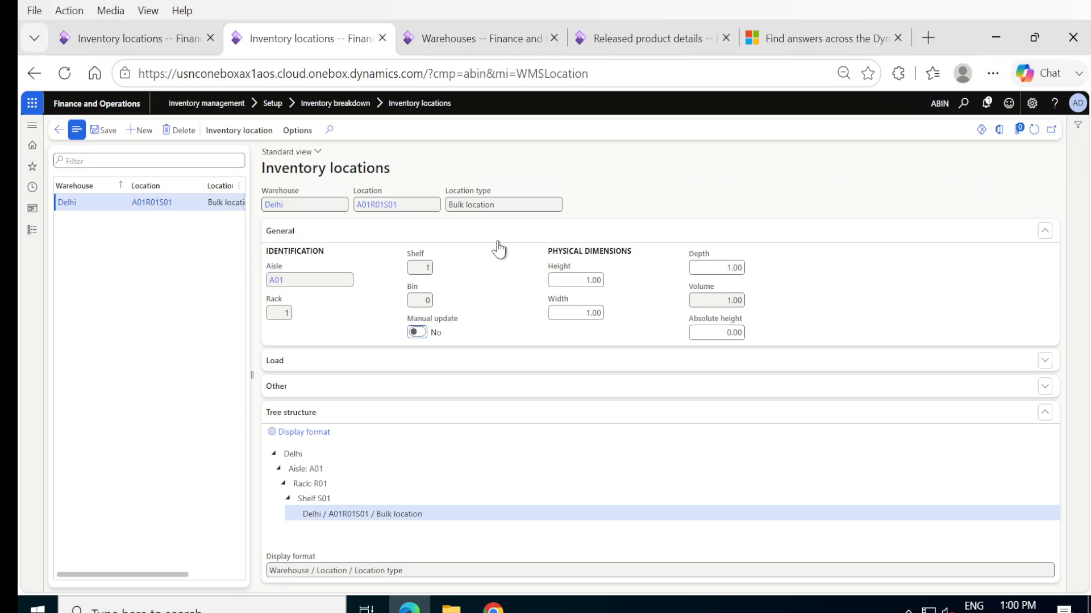
mouse_move(508, 210)
left_click(55, 129)
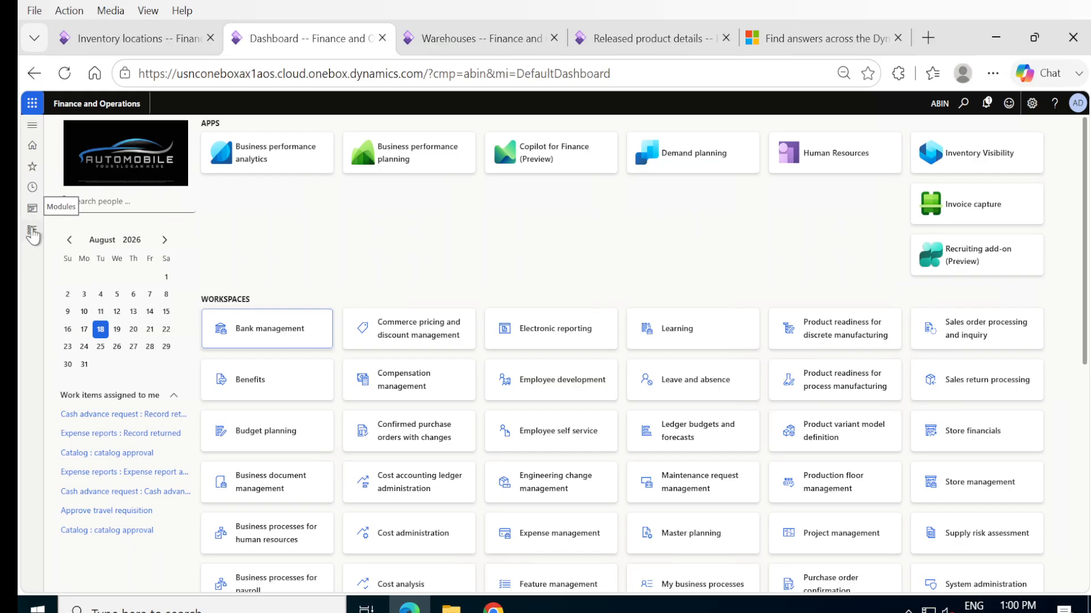
left_click(119, 39)
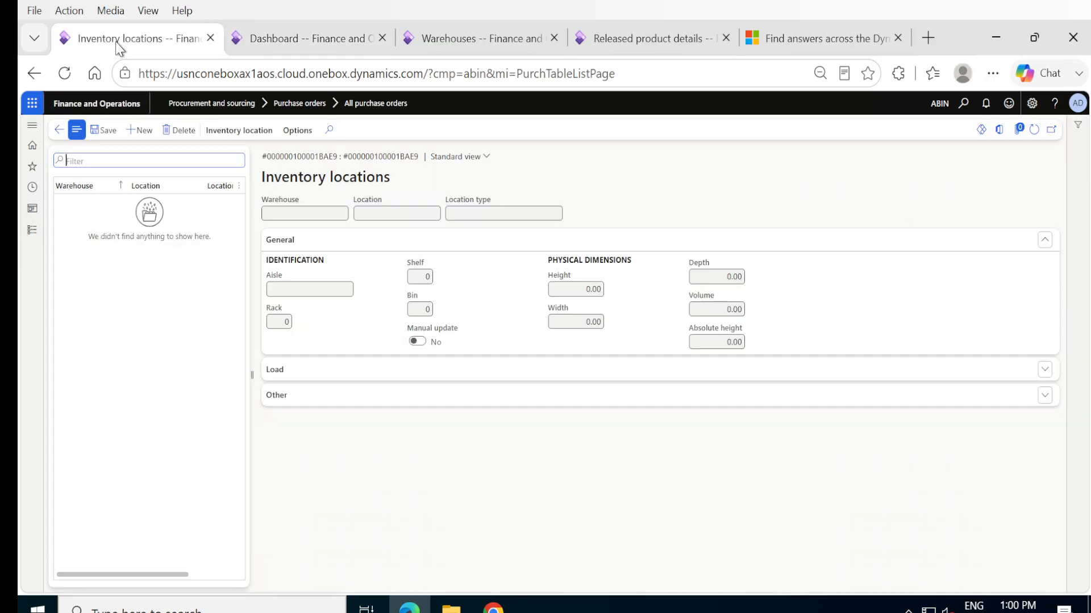
left_click(59, 132)
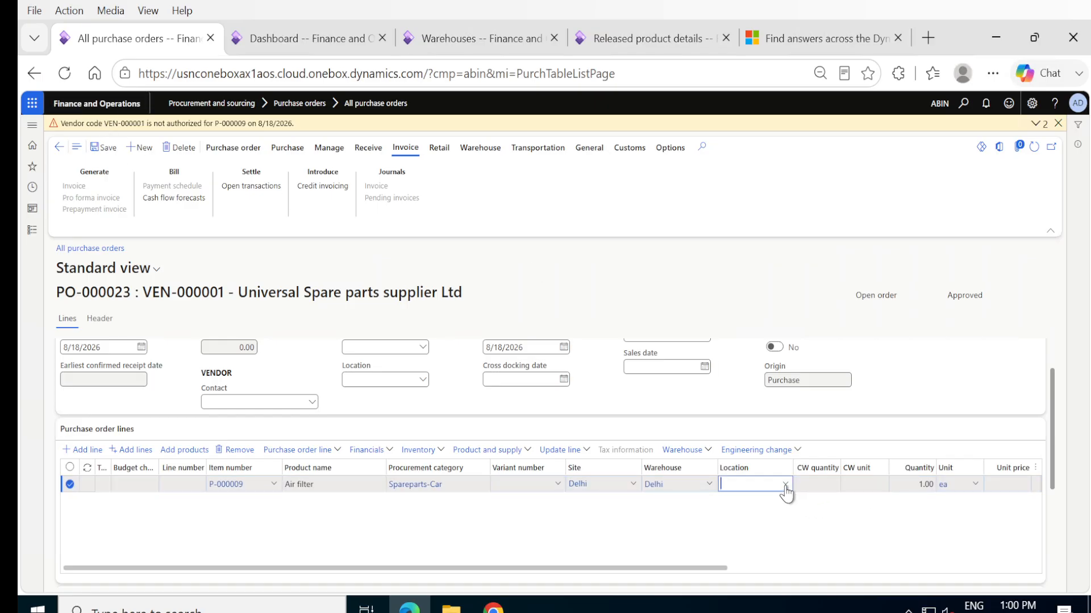
- Set the Air filter purchase order line's location to A01R01S01 and its quantity to 25
left_click(785, 486)
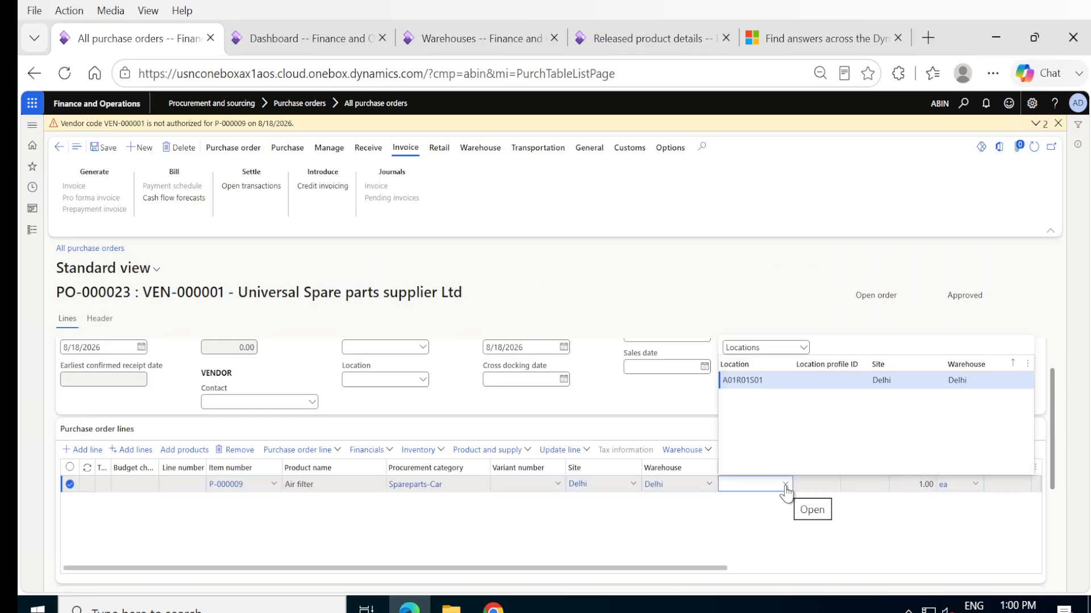
left_click(745, 381)
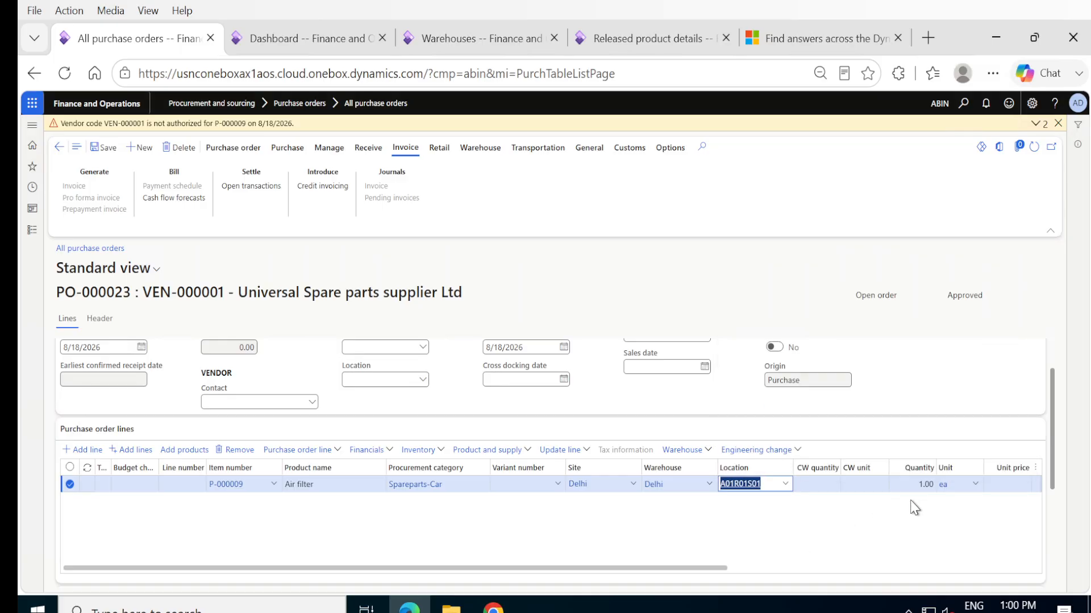
left_click(917, 483)
type("25")
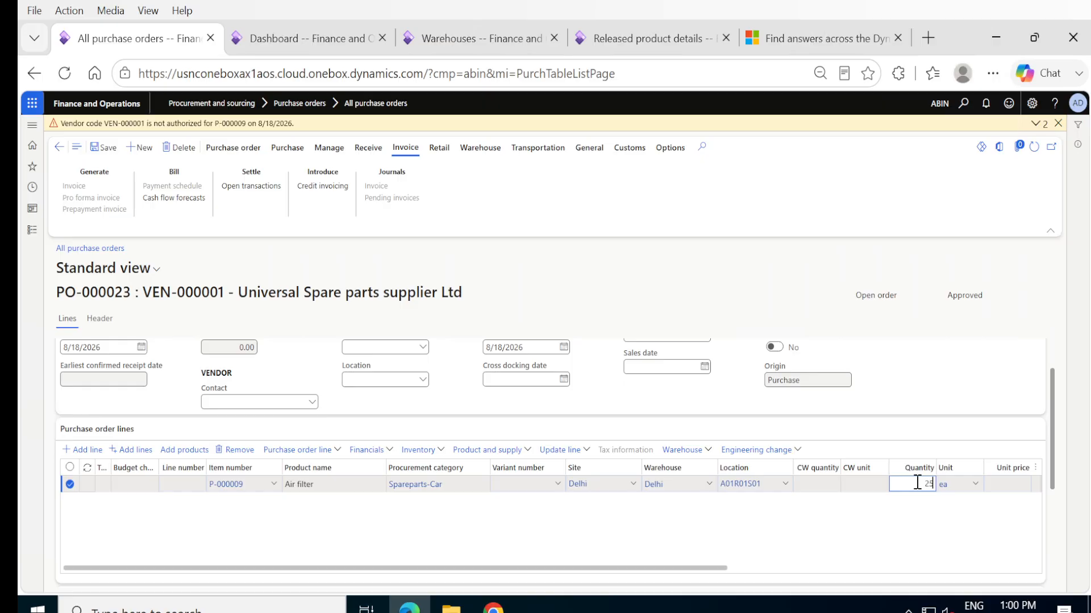
key("Tab")
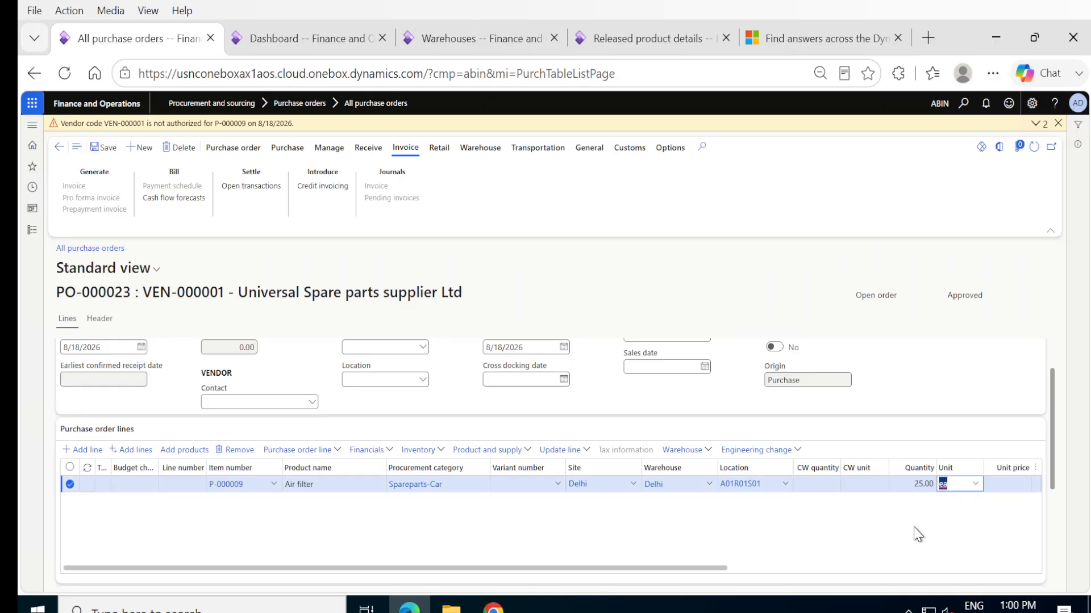
- Check the unit price and discount columns of the Air filter purchase order line
left_click_drag(719, 571, 862, 562)
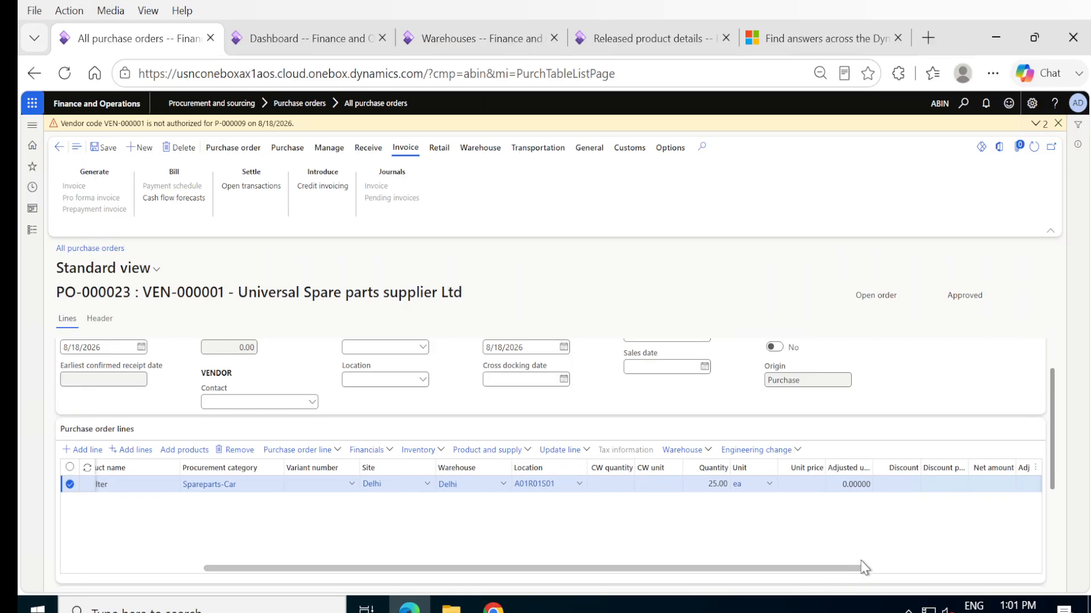
left_click(781, 512)
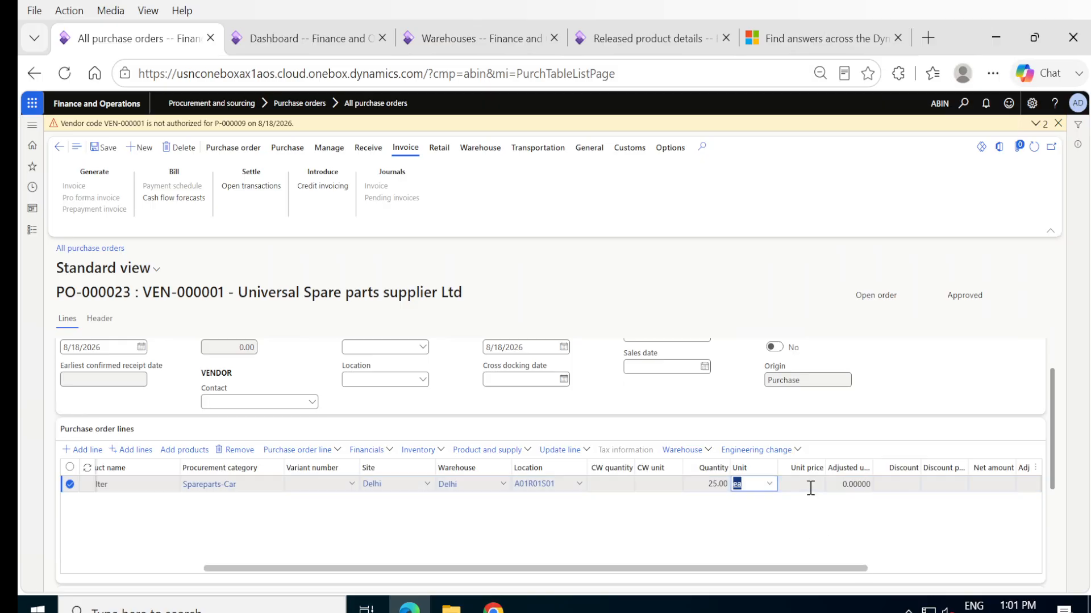
left_click(811, 488)
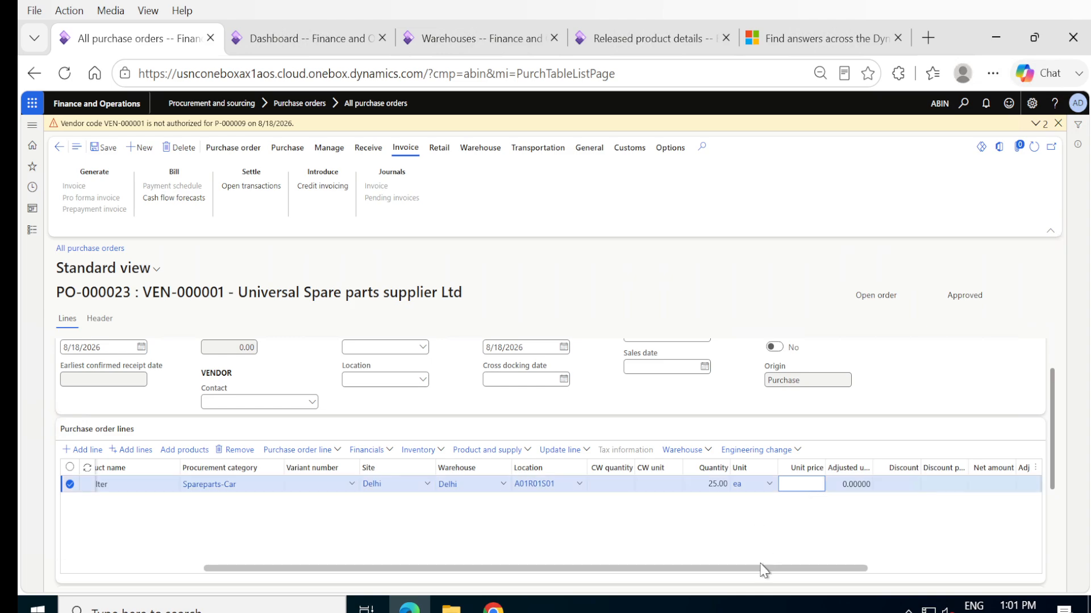
left_click_drag(762, 568, 524, 550)
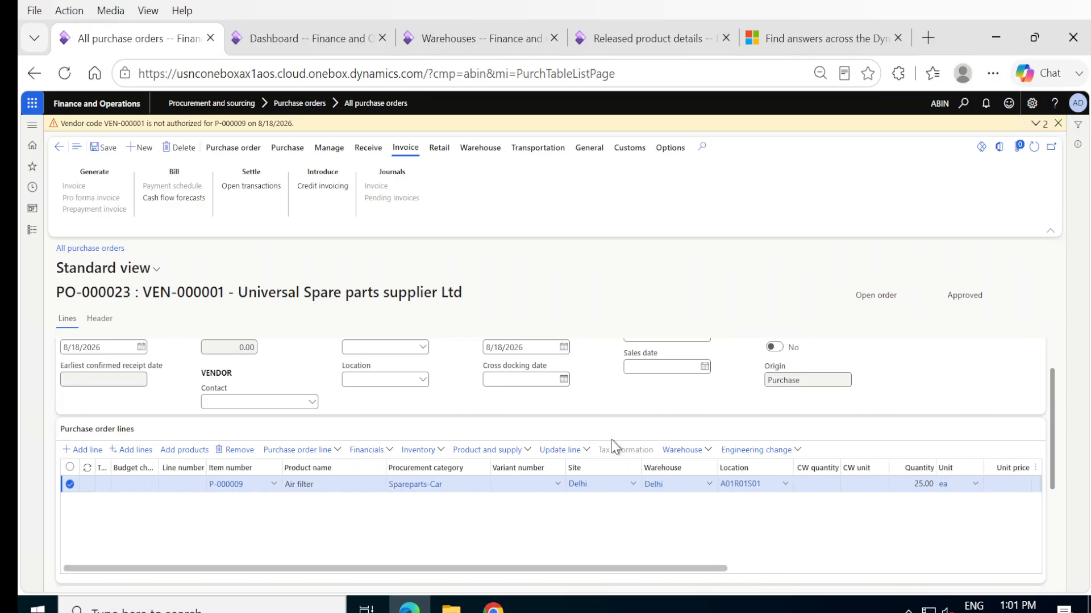
- Open the released product Air filter (P-000009), review its purchase settings, and view its purchase trade agreements
left_click(628, 47)
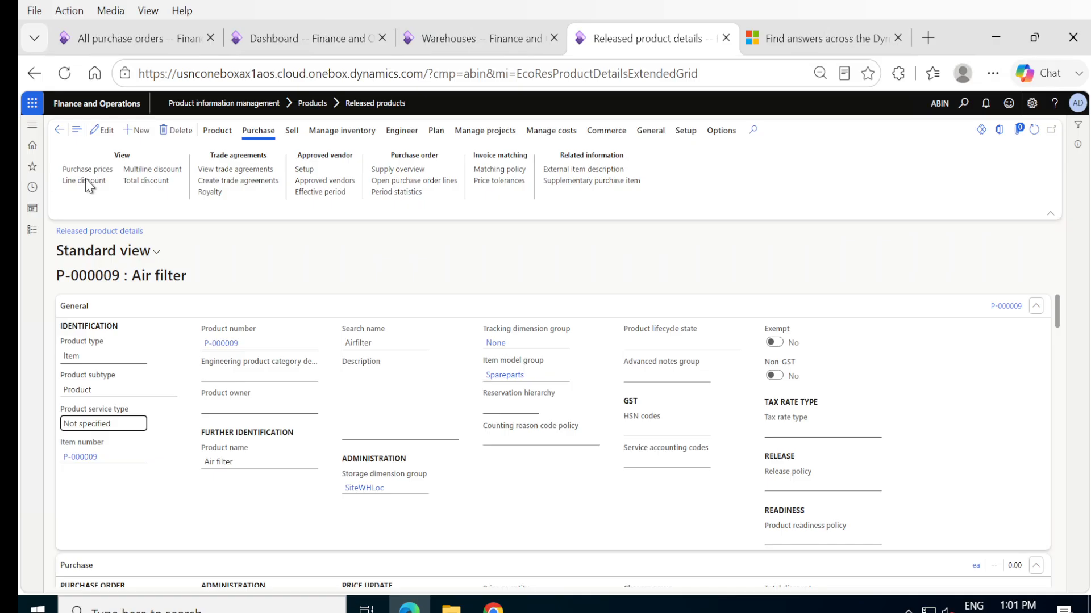
left_click(32, 230)
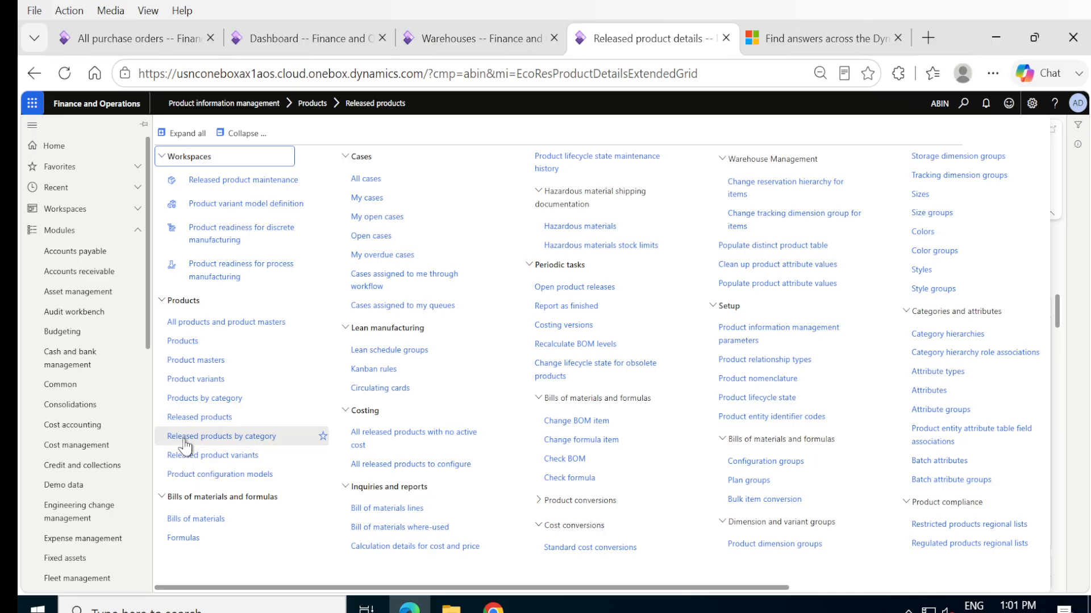
left_click(183, 420)
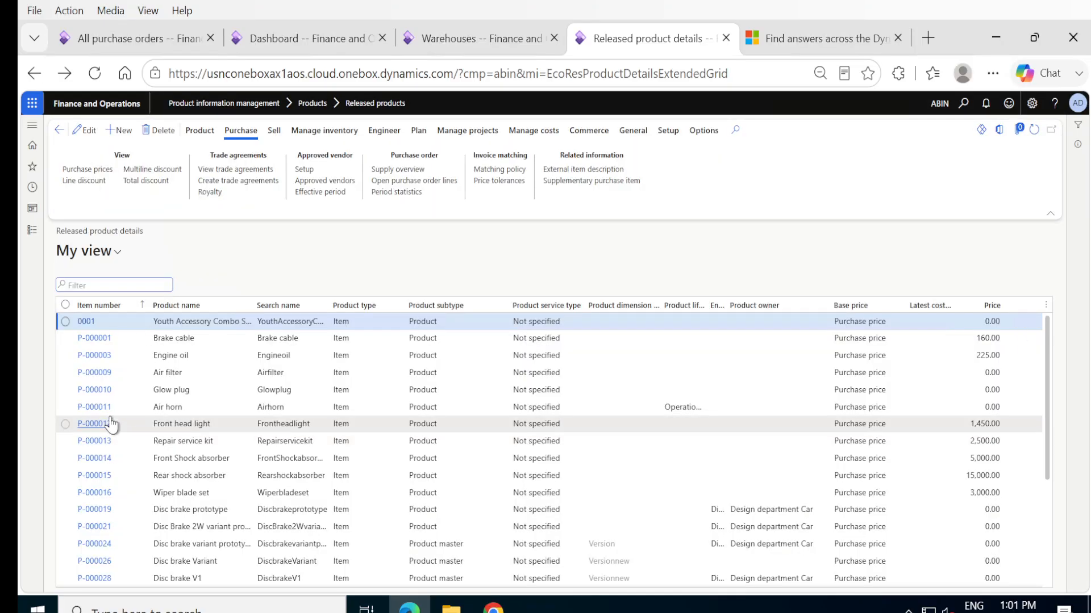
left_click(93, 376)
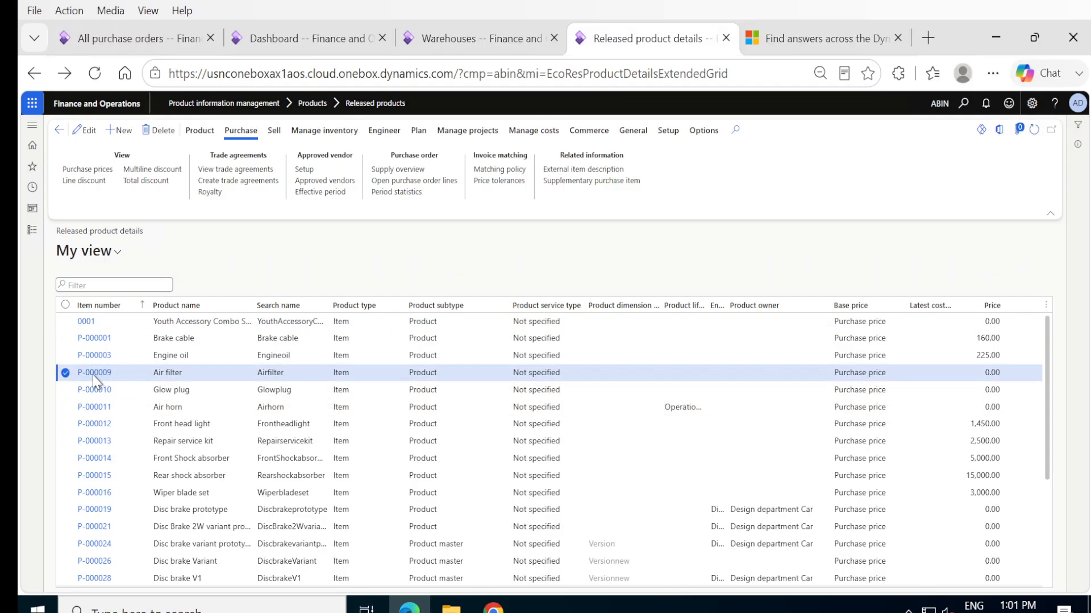
left_click(94, 373)
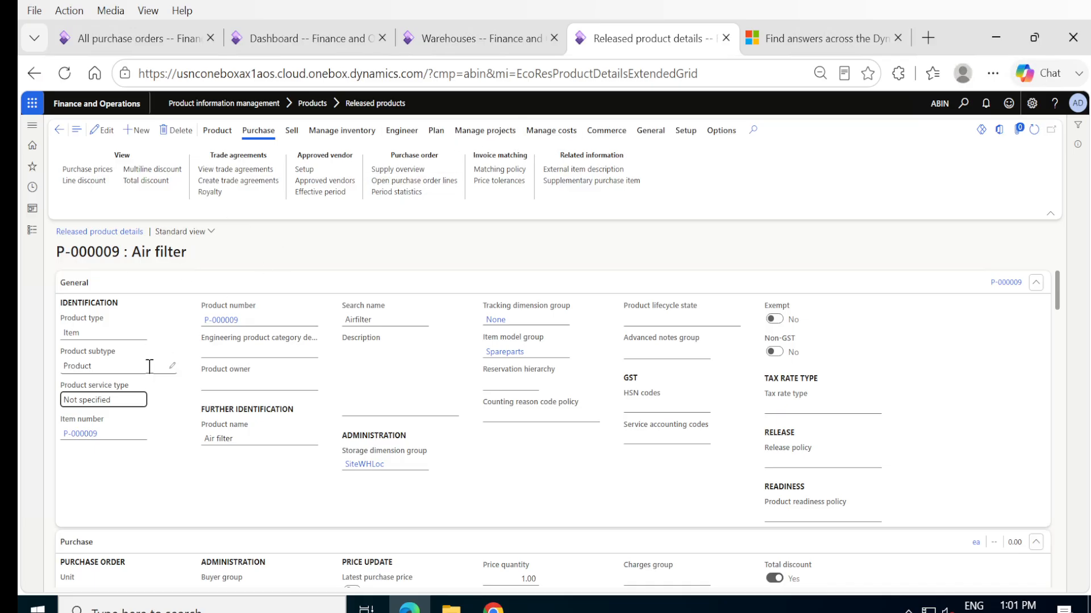
scroll(154, 471, "down", 5)
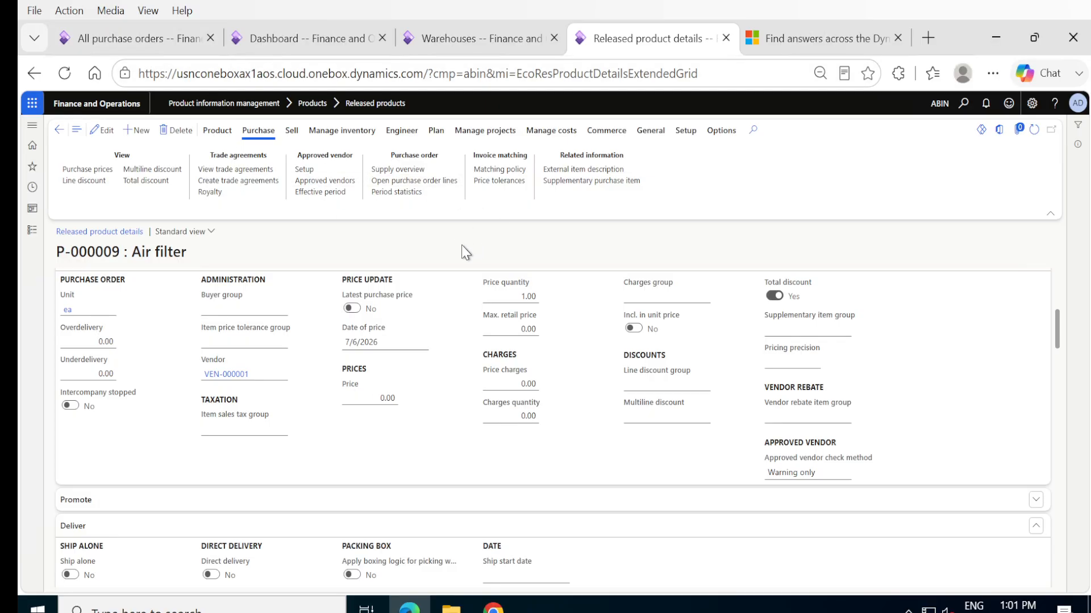
left_click(237, 170)
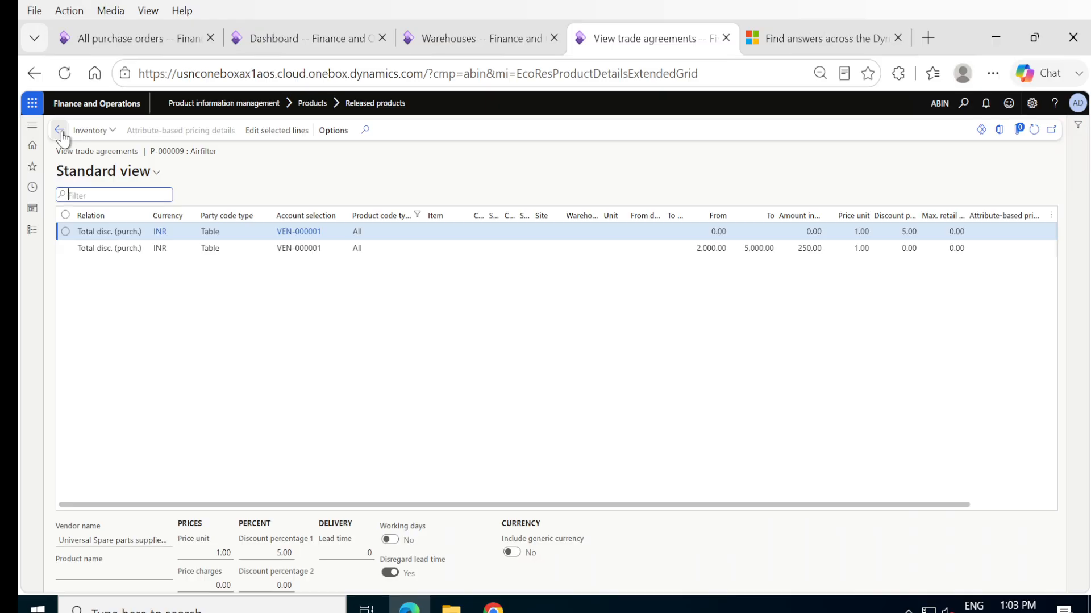
- Return to the purchase order and set the Air filter line's unit price to 500
left_click(124, 42)
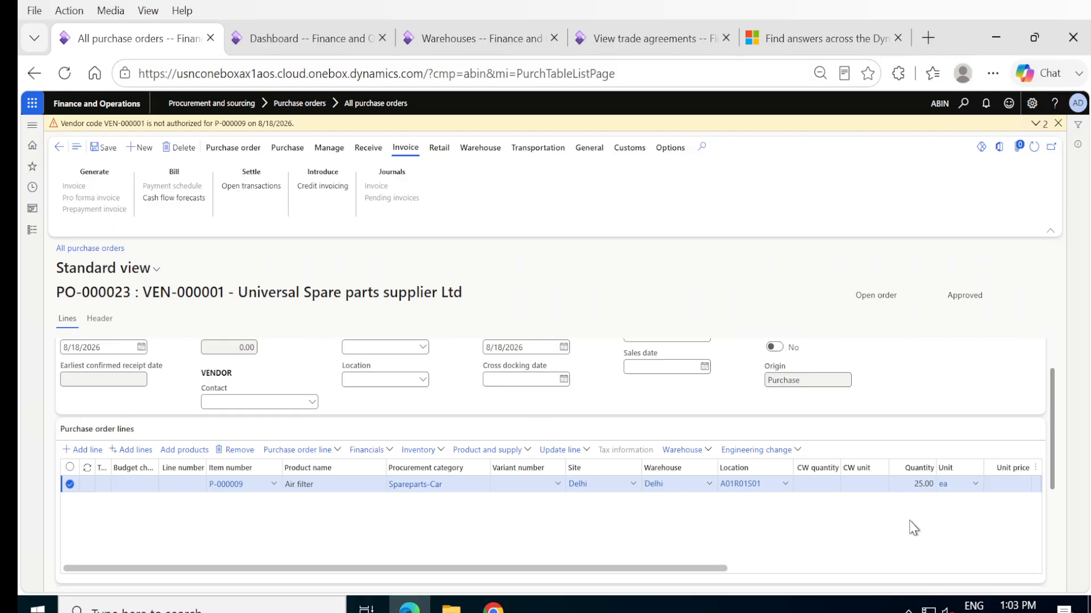
left_click(1005, 481)
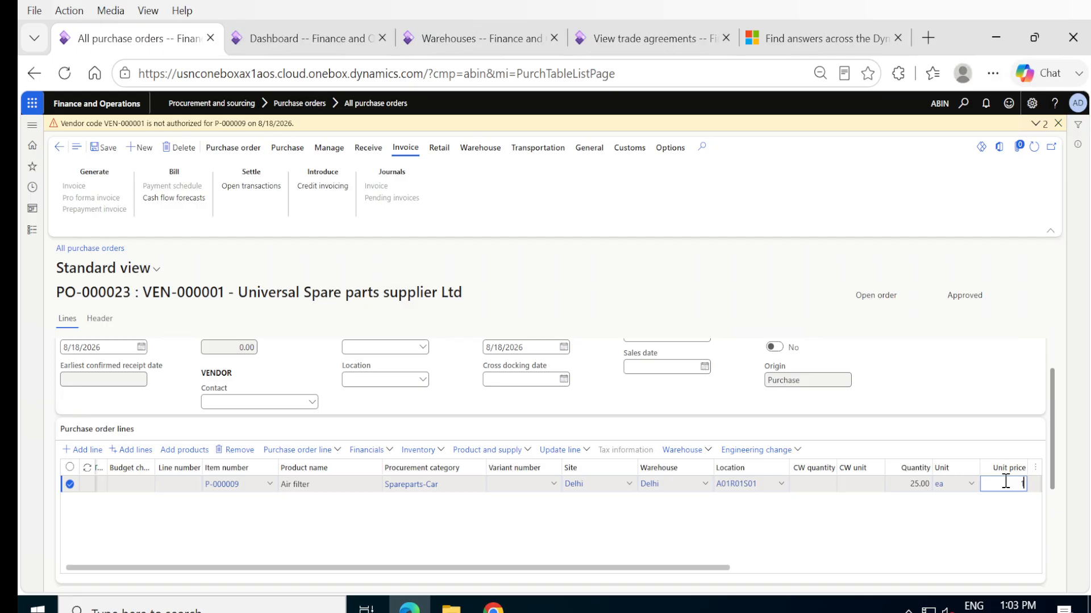
key("Tab")
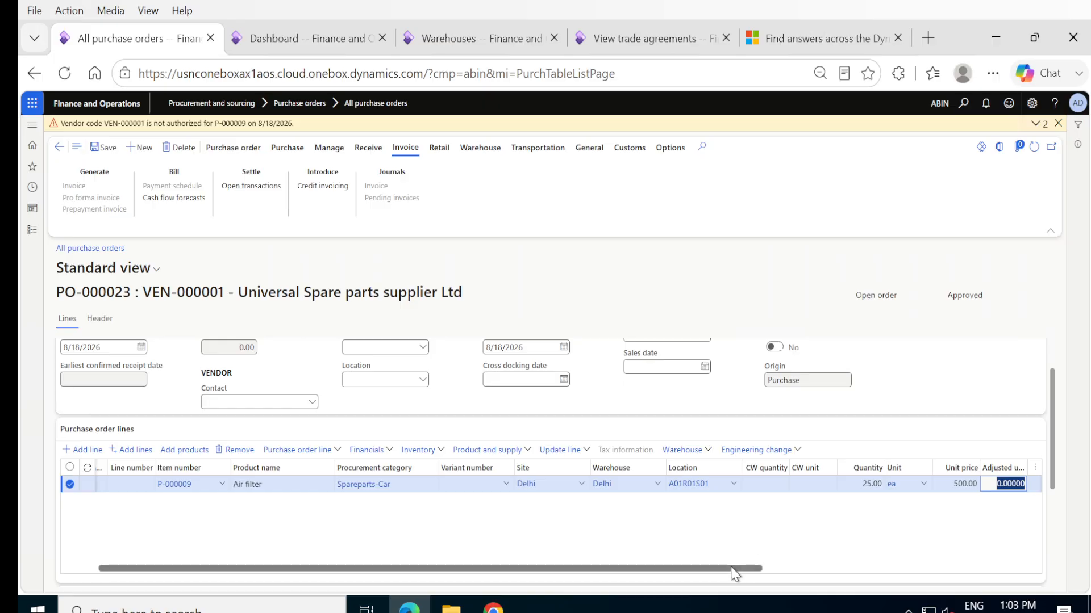
left_click_drag(742, 568, 879, 574)
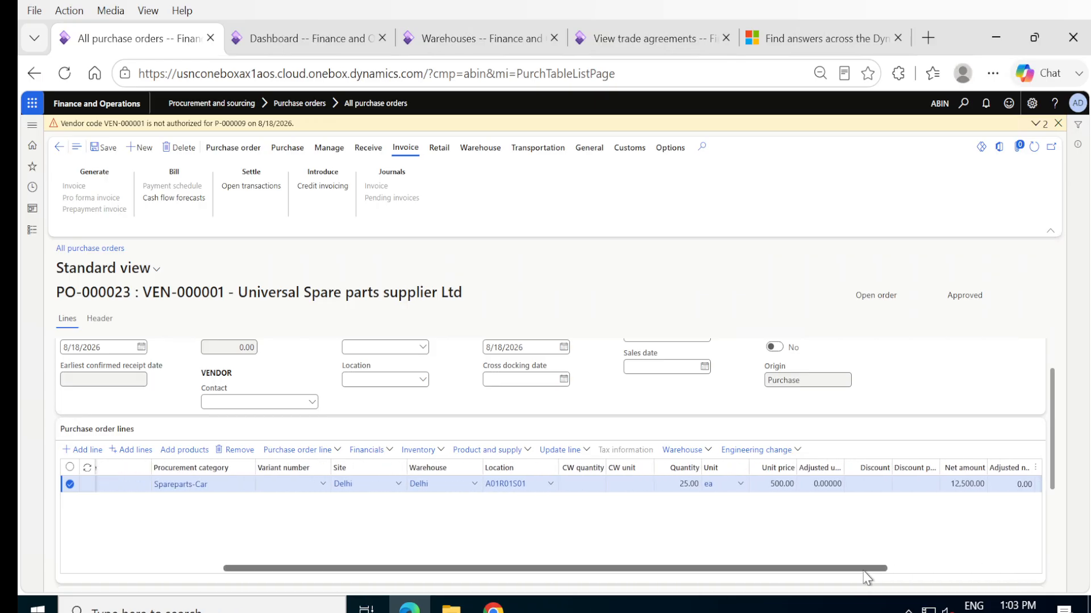
- Change the Air filter line's unit price to 150
left_click(777, 486)
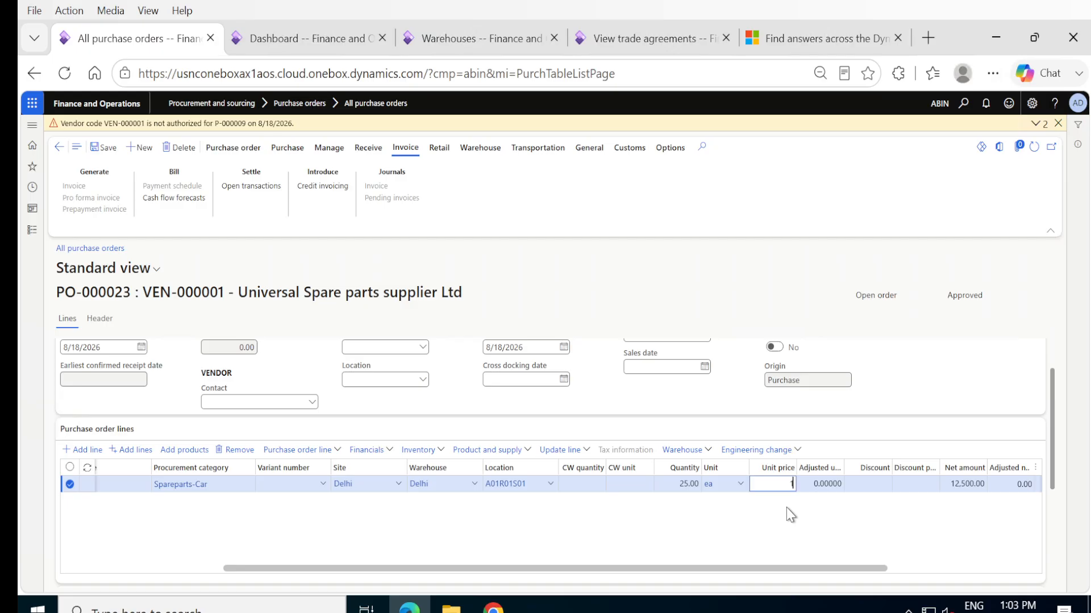
type("150")
key("Tab")
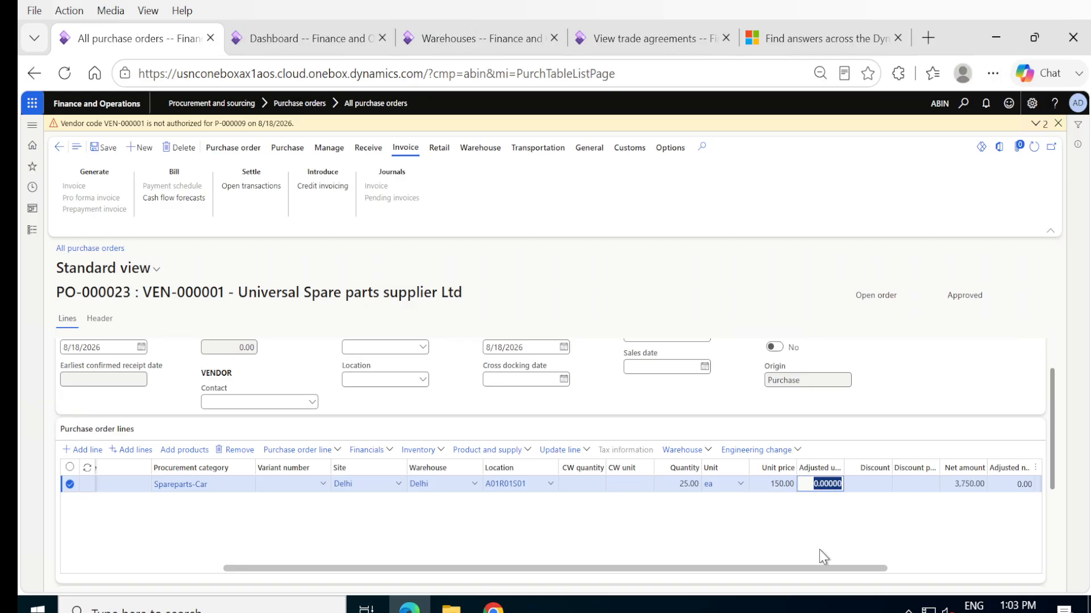
- Review the Air filter line, save the purchase order, and confirm it
left_click_drag(824, 569, 876, 561)
scroll(834, 559, "left", 5)
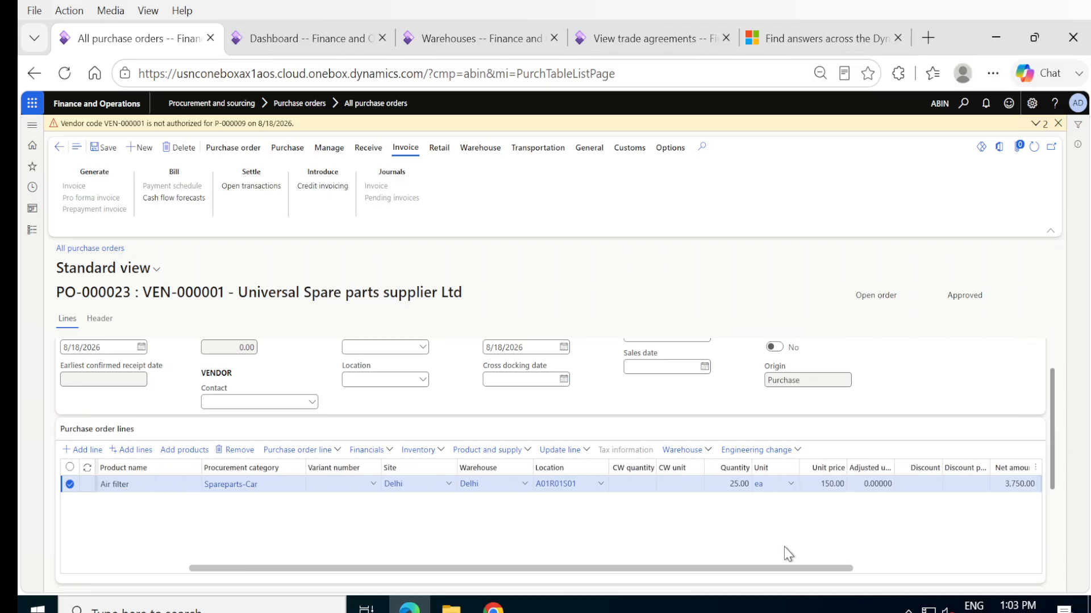
scroll(719, 550, "left", 2)
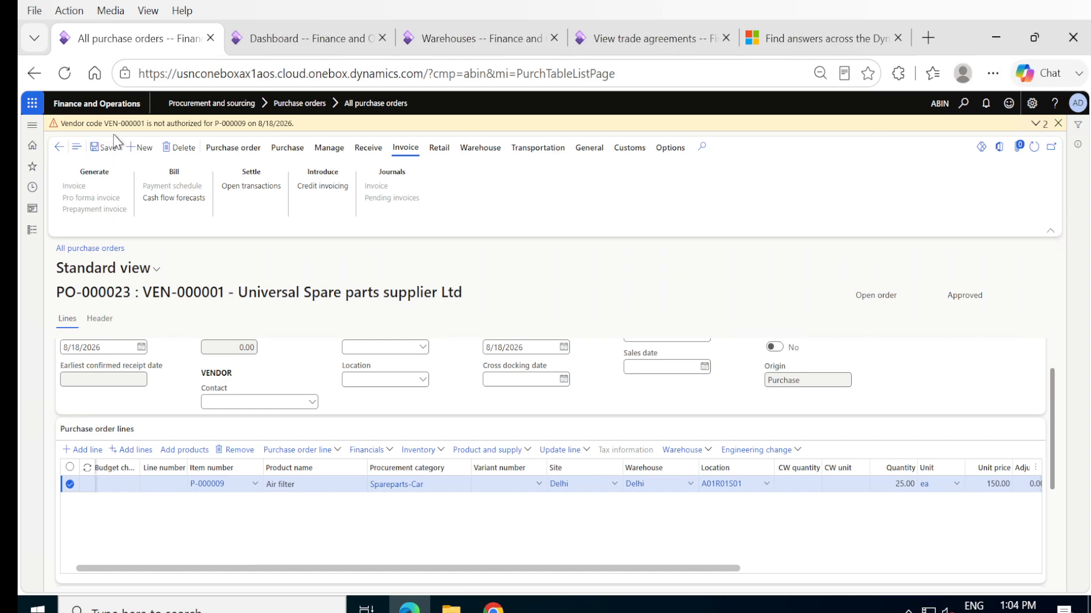
left_click(108, 147)
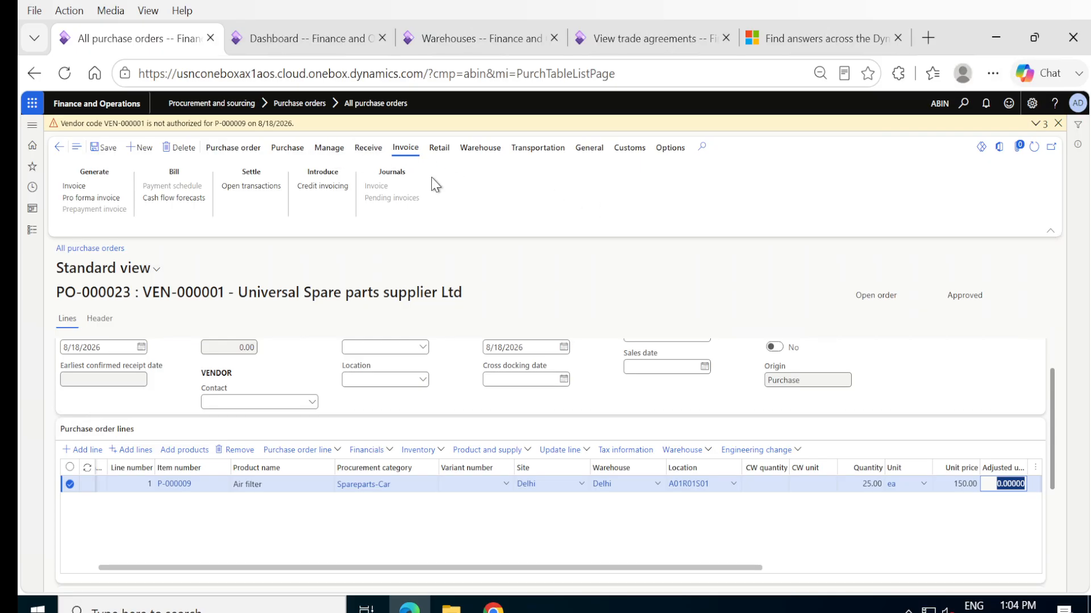
left_click(290, 149)
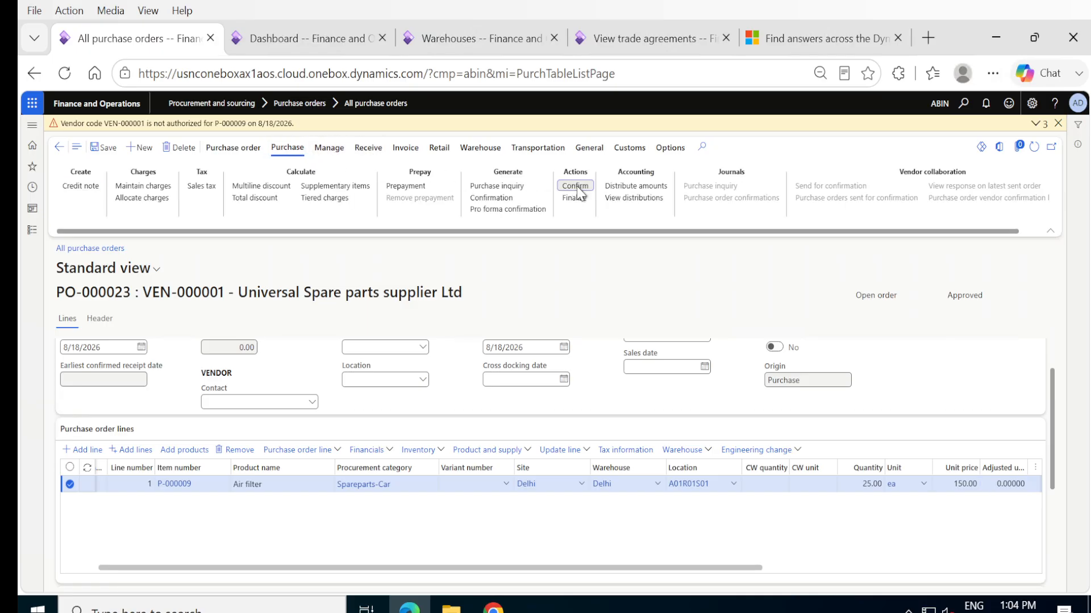
left_click(576, 186)
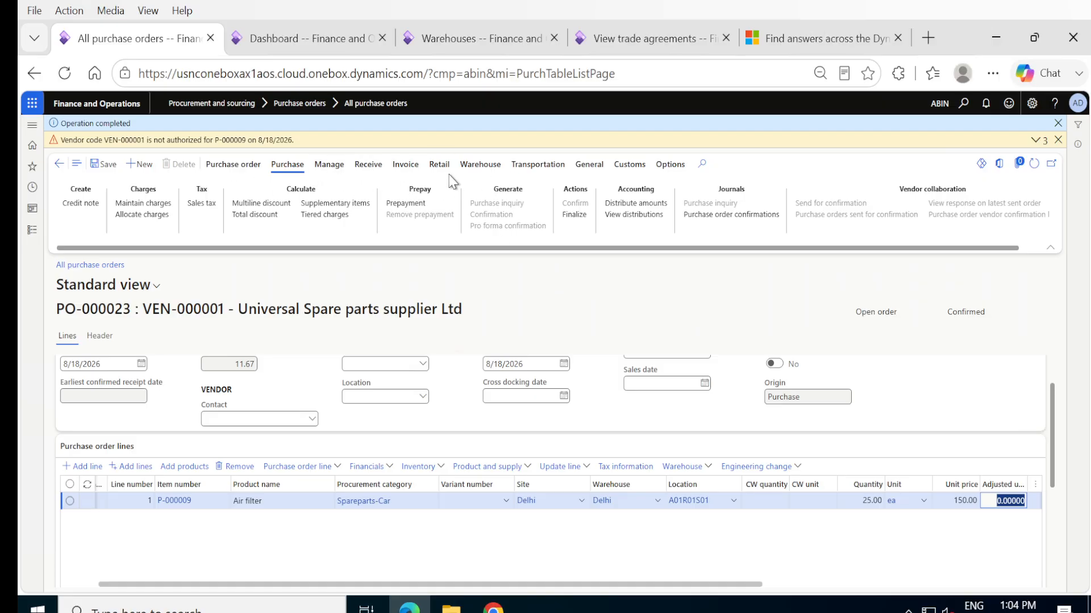
- Post the purchase order's product receipt for the ordered quantity, using the purchase order number followed by -REC1 as the receipt number
left_click(368, 165)
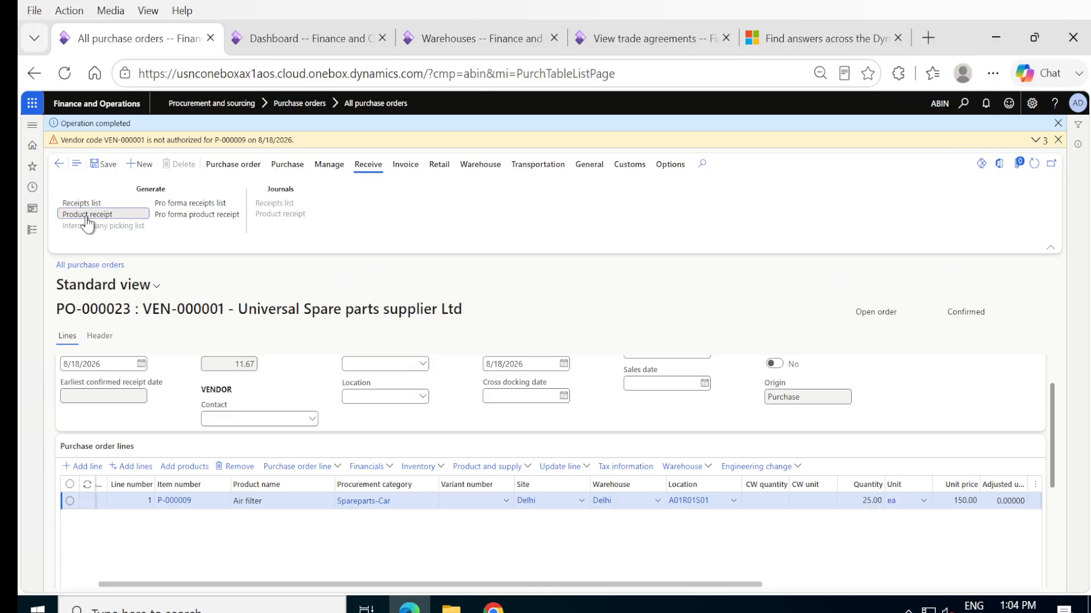
left_click(87, 215)
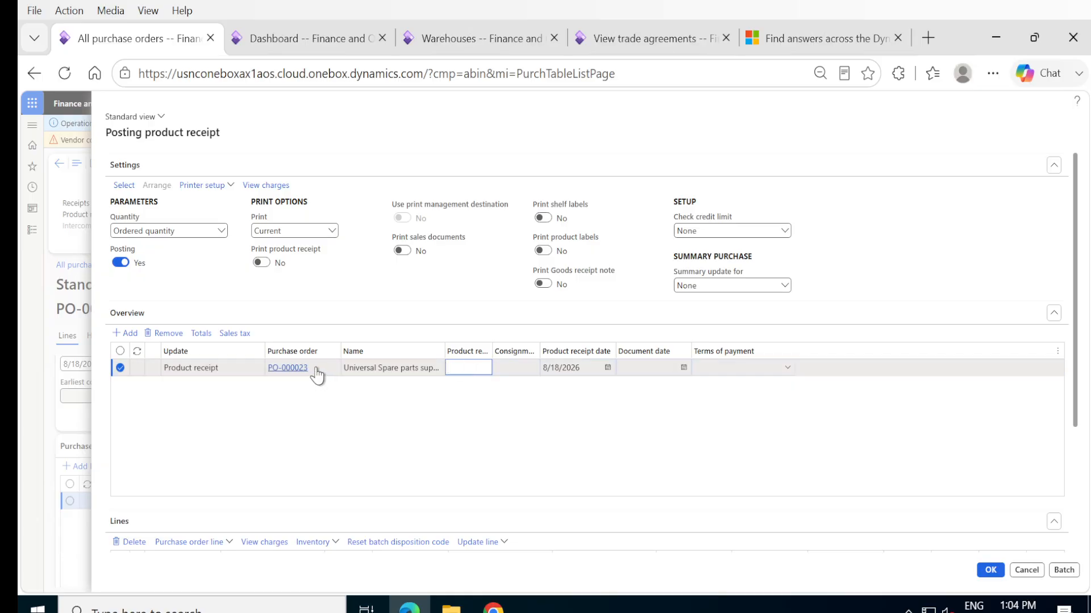
left_click_drag(316, 372, 239, 371)
key("ctrl+c")
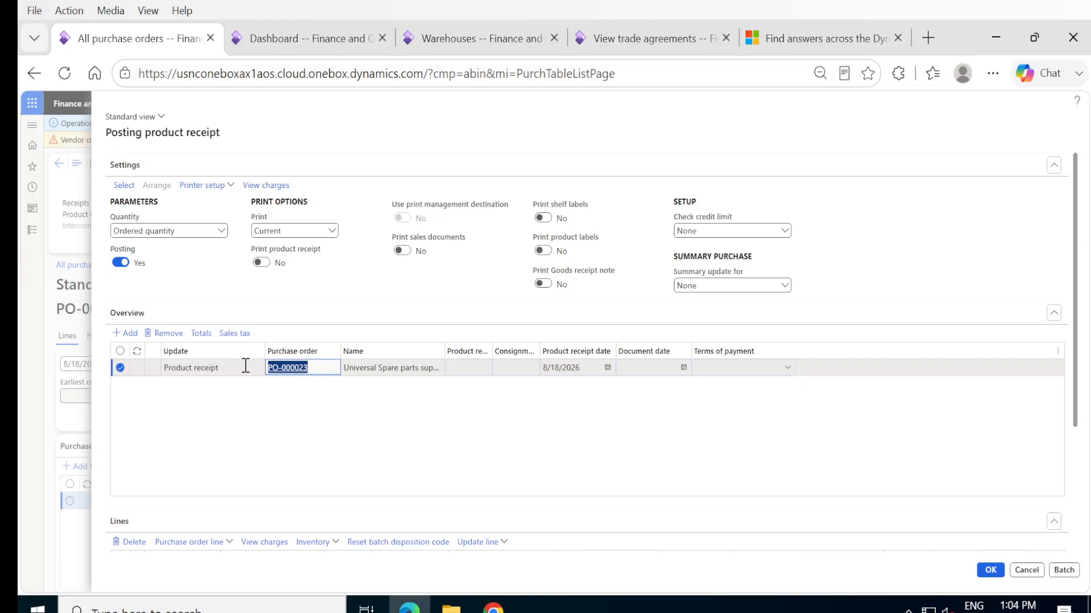
key("Tab")
left_click(473, 374)
key("ctrl+v")
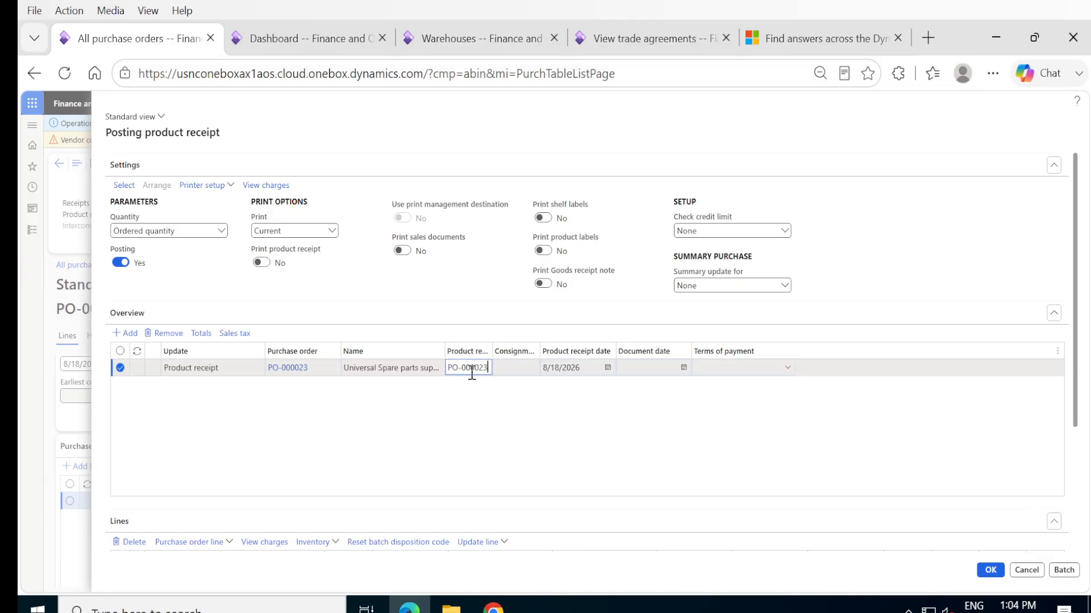
type("-REC1")
left_click(989, 570)
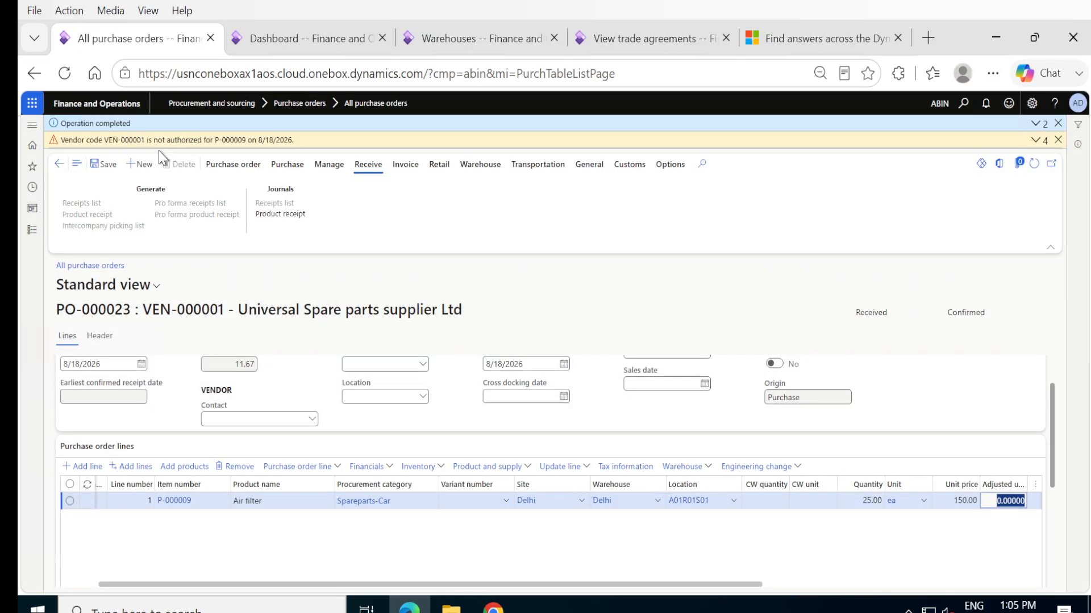
- Review the voucher transactions of the posted product receipt in the product receipt journal and return to the purchase order
left_click(278, 215)
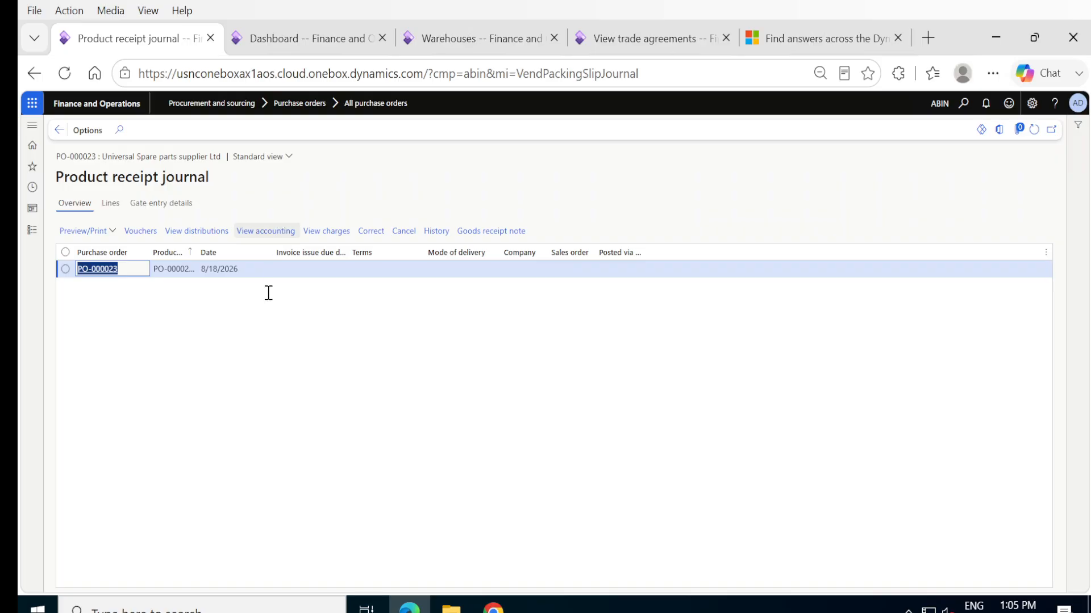
left_click(145, 232)
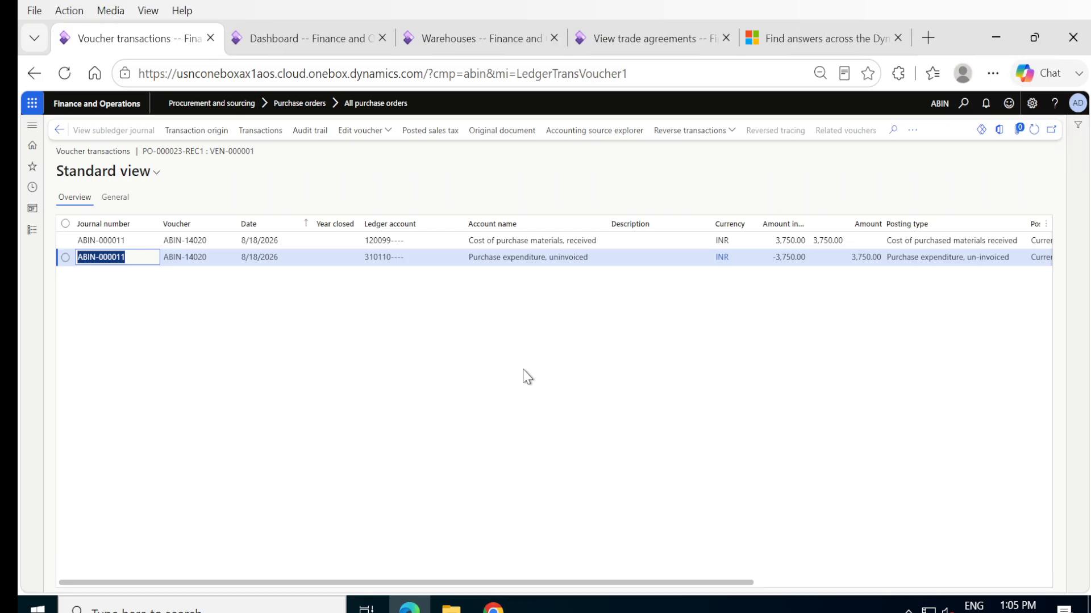
left_click(59, 130)
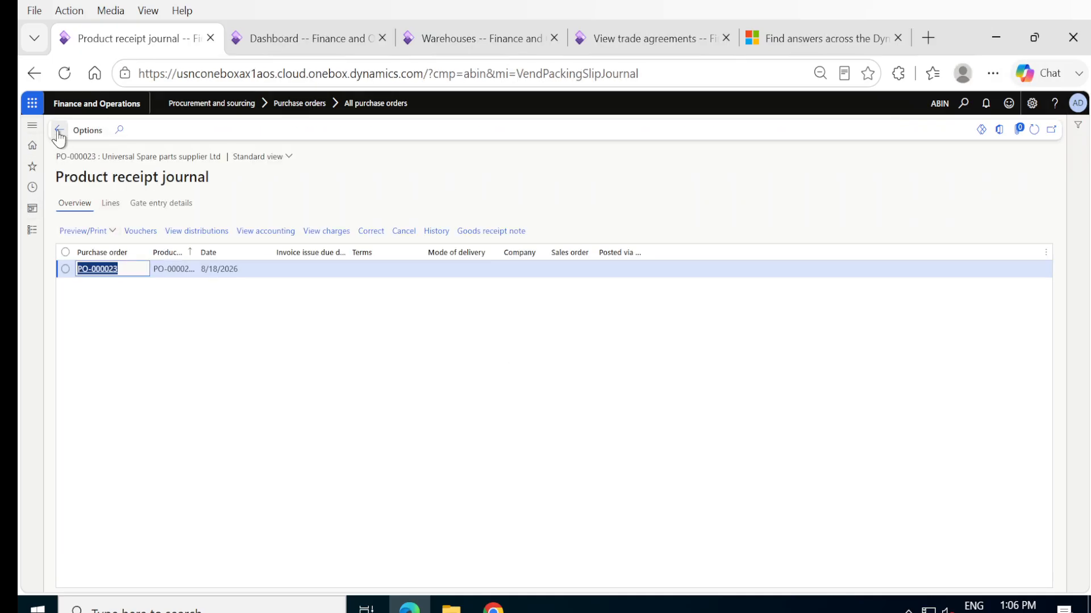
left_click(58, 130)
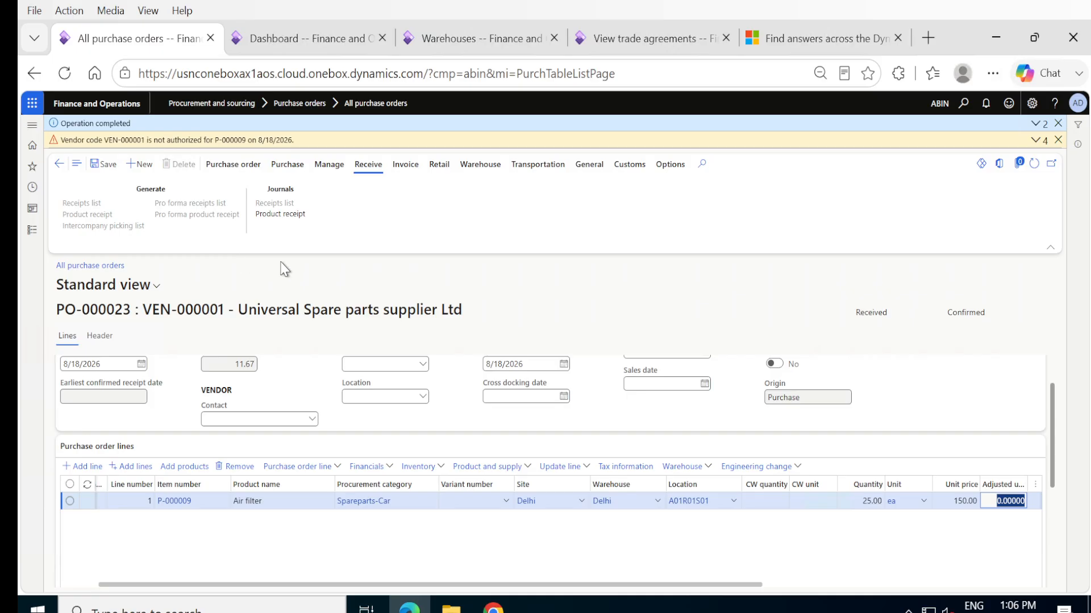
- Create the purchase order's vendor invoice with the order number plus _I1 as number and description, and invoice date 8/18/2026
left_click(406, 169)
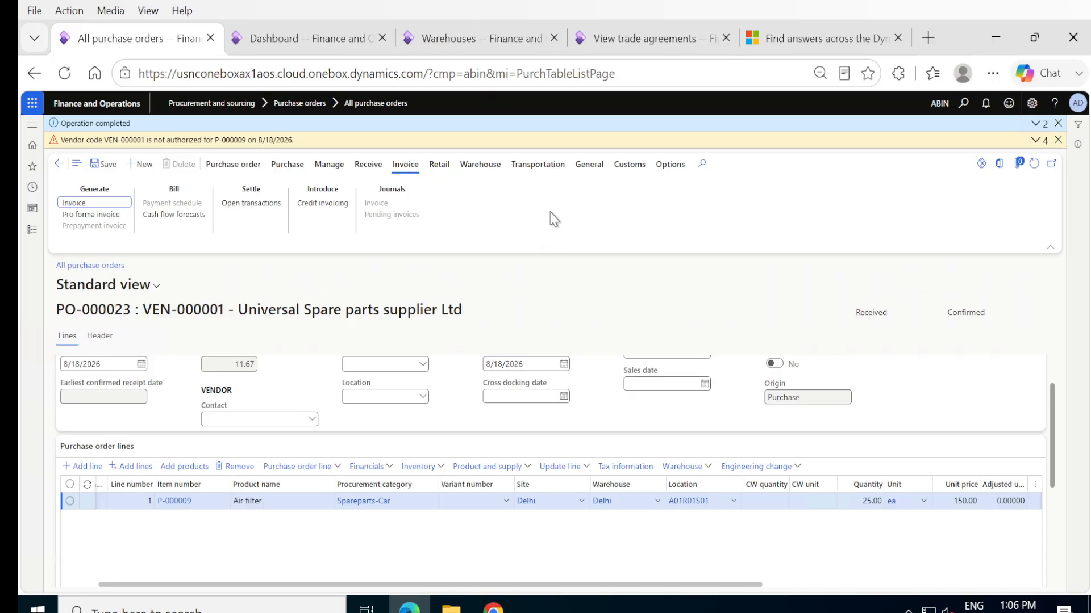
left_click(75, 204)
left_click(69, 205)
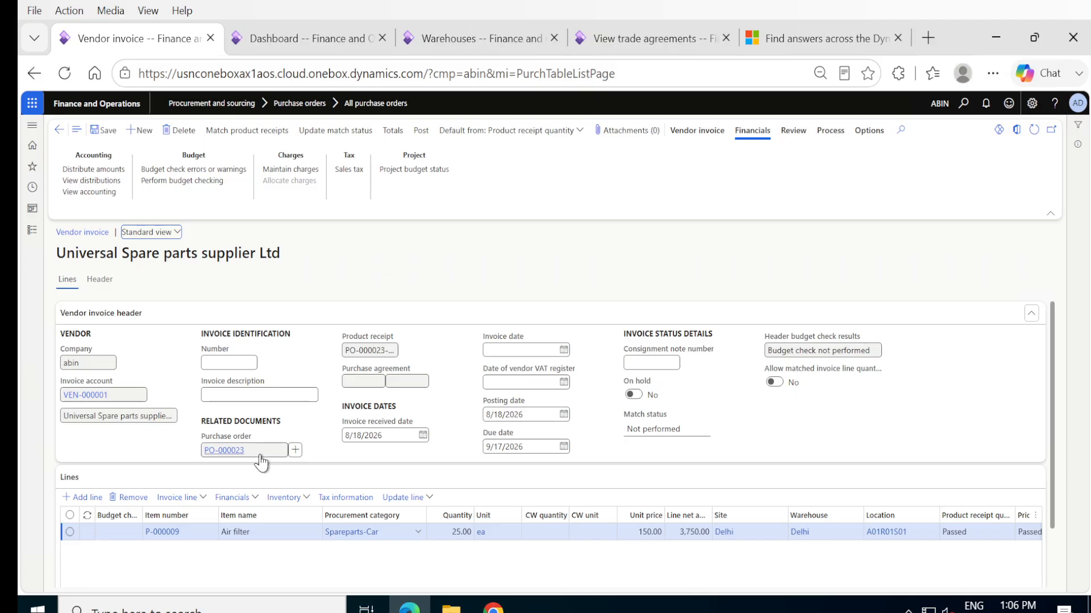
left_click_drag(244, 451, 170, 459)
key("ctrl+c")
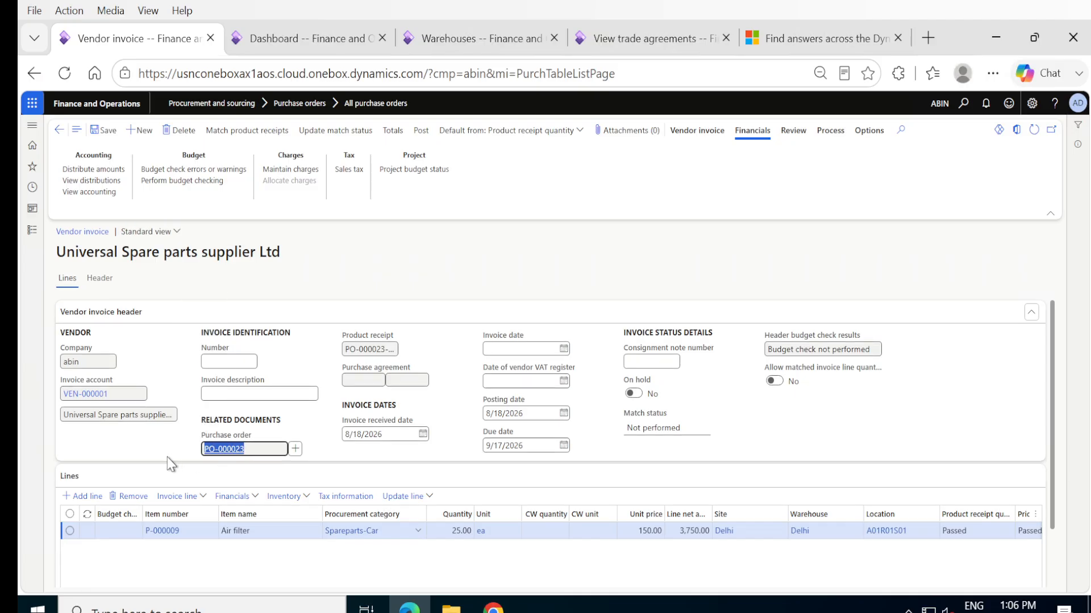
left_click(230, 367)
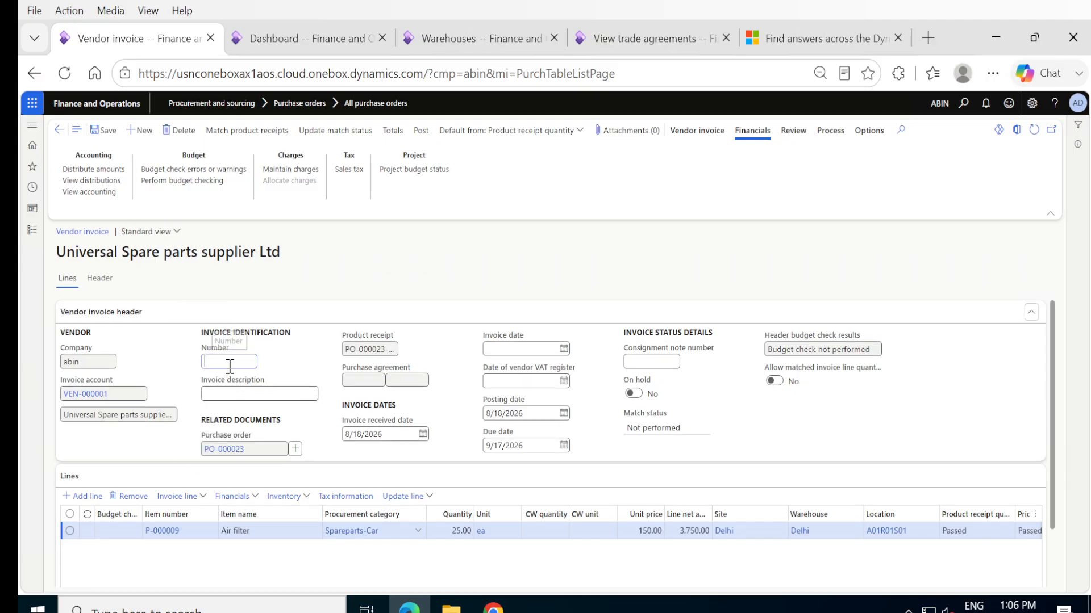
key("ctrl+v")
key("ctrl+a")
key("ctrl+c")
key("Tab")
key("ctrl+v")
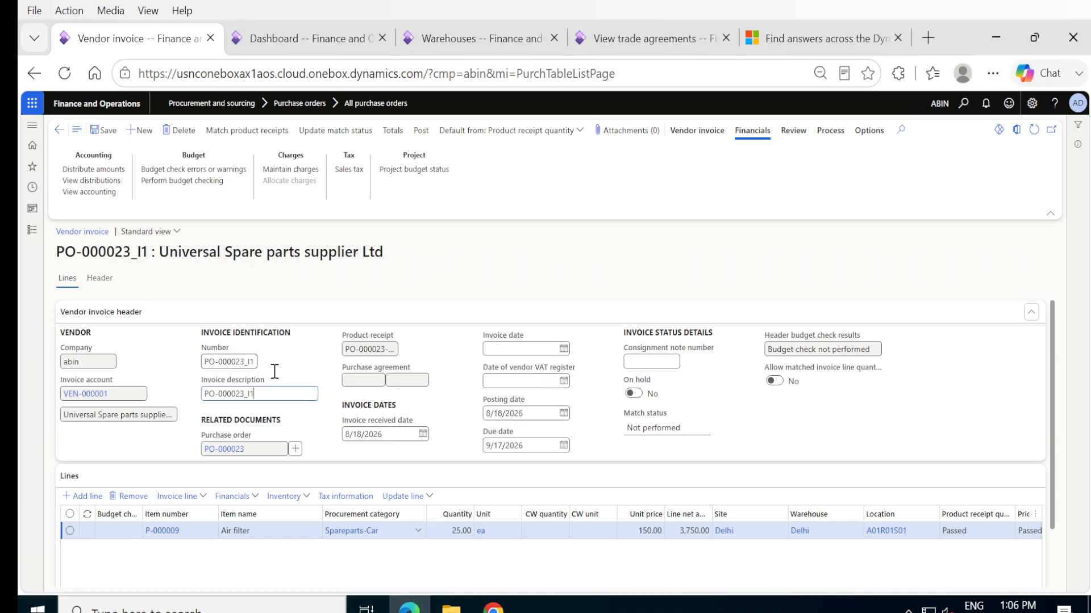
left_click(563, 348)
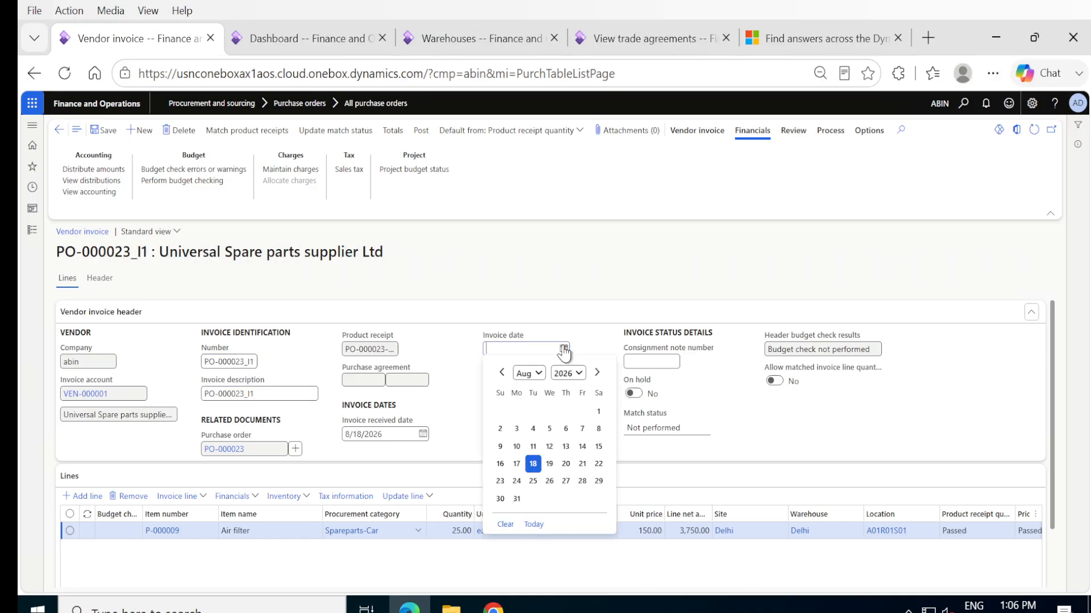
left_click(533, 464)
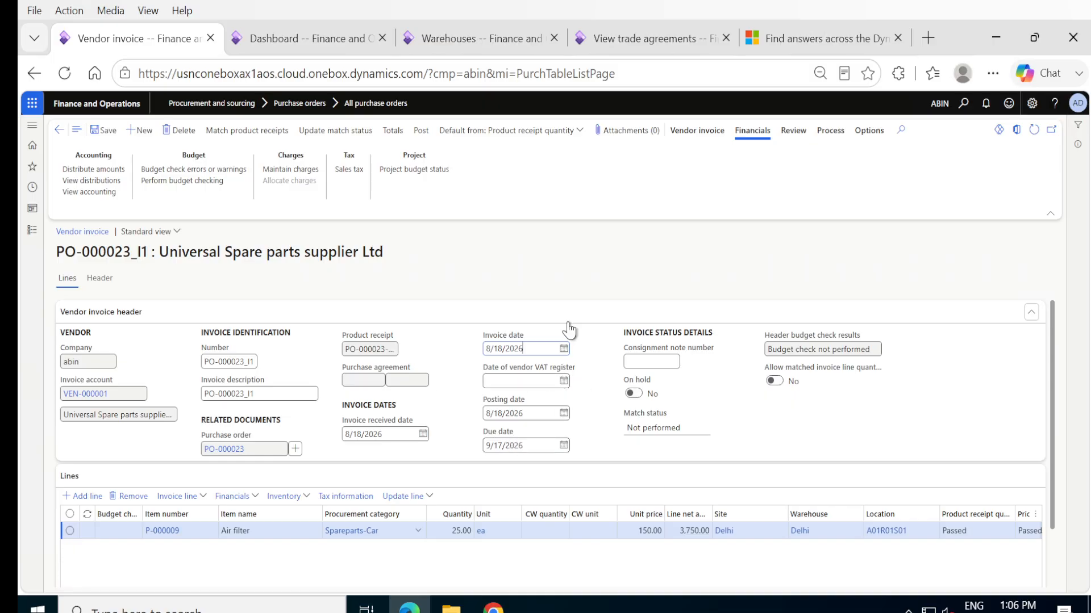
- Match the Air filter product receipt to the vendor invoice, and update the match status and save the invoice
left_click(222, 136)
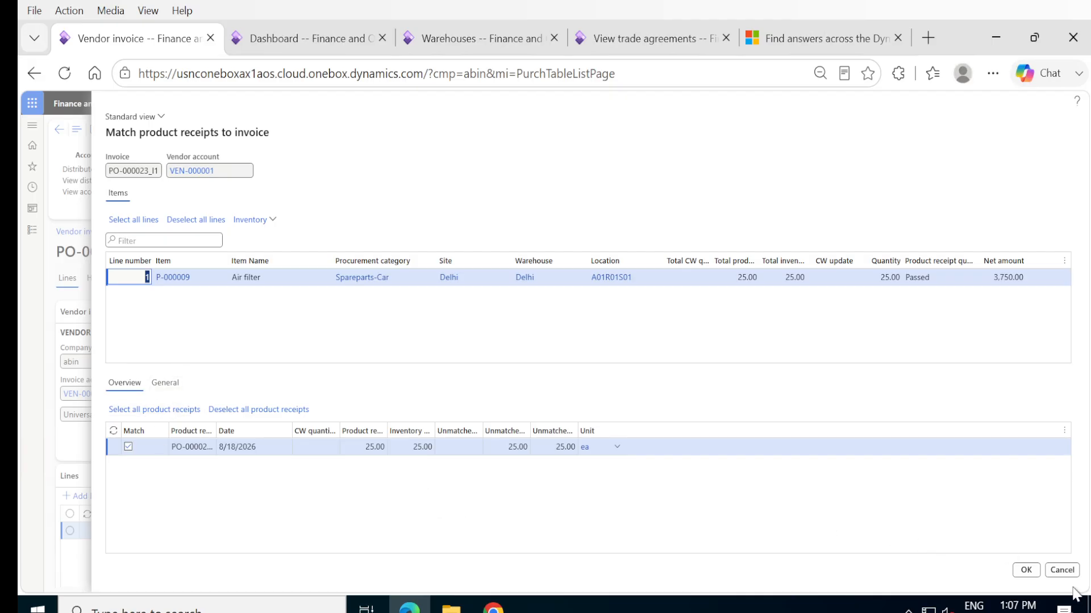
left_click(1025, 570)
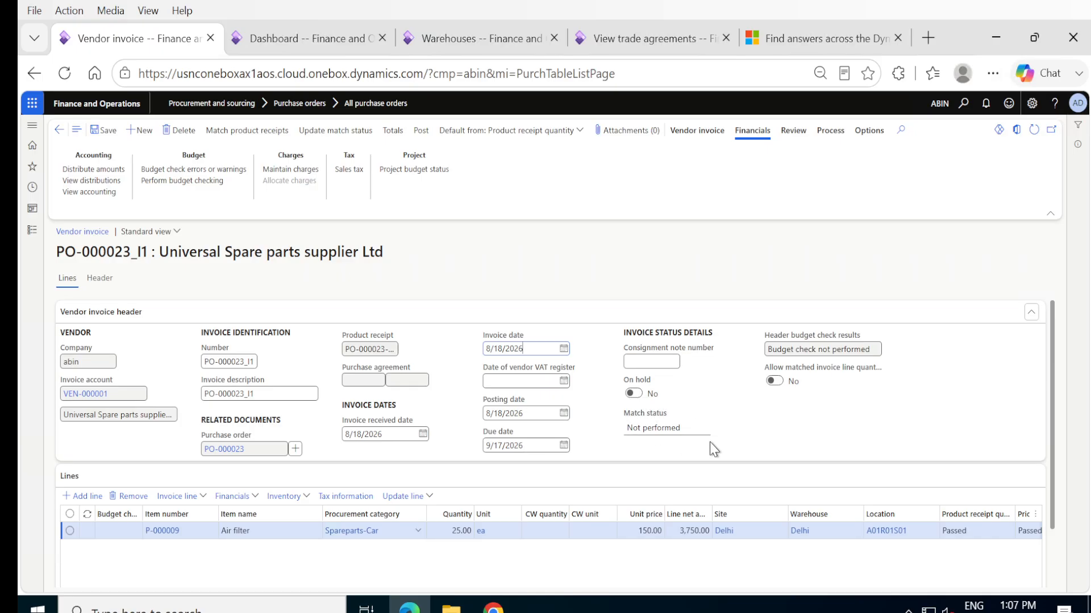
left_click(340, 132)
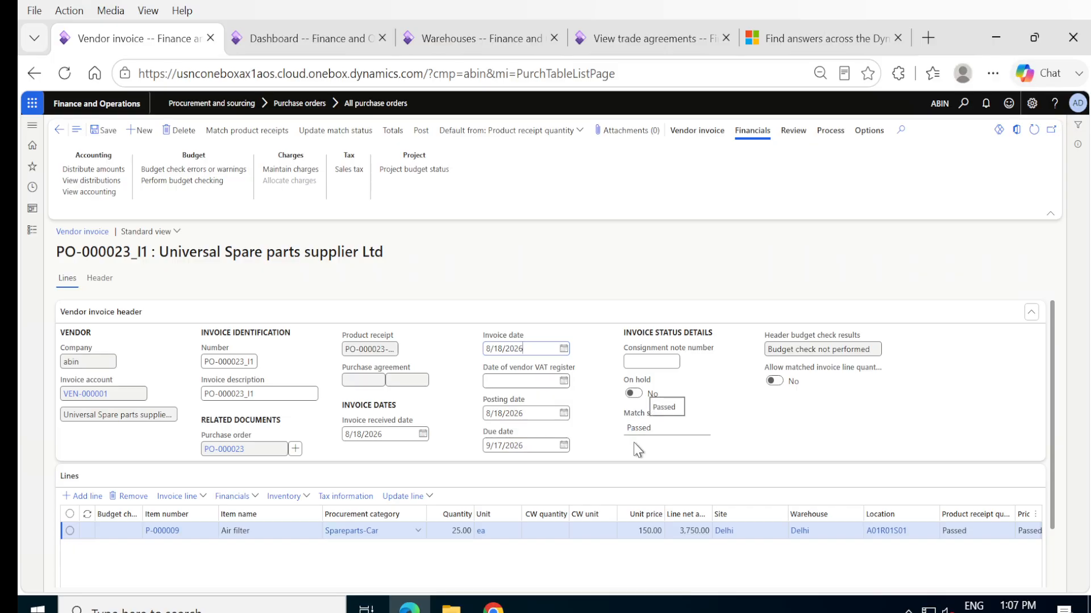
left_click(113, 131)
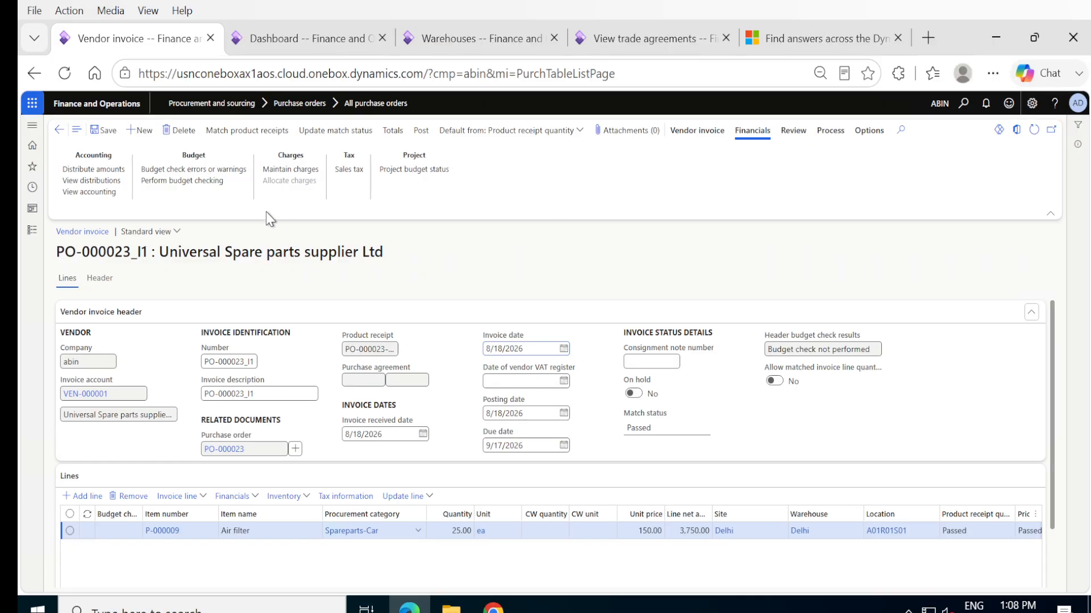
- Open the vendor invoice's accounting distributions and inspect the ledger account assigned to the Air filter line's extended price
left_click(101, 170)
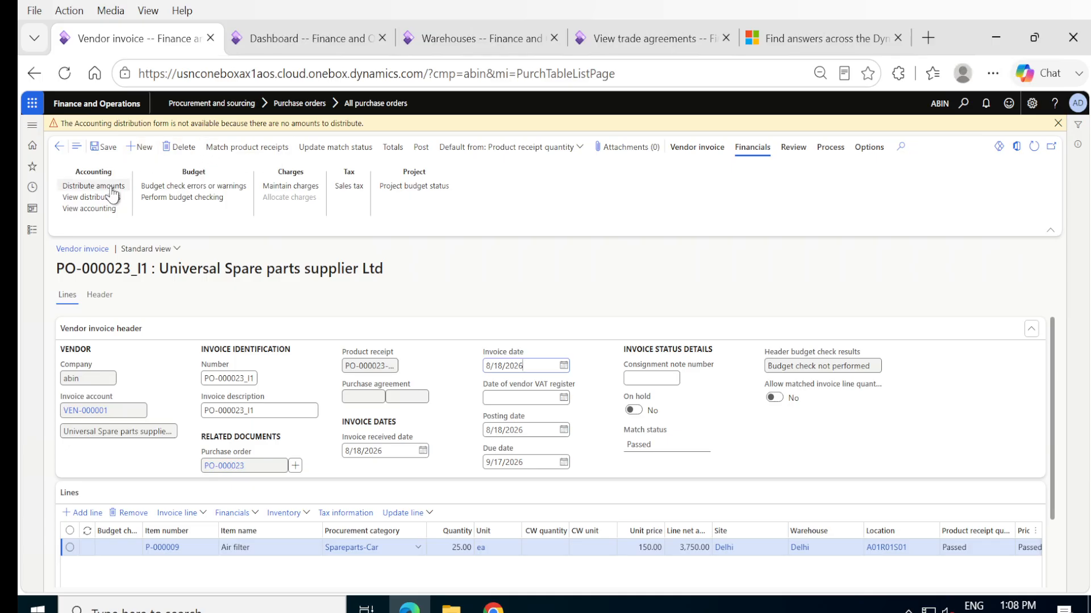
left_click(100, 199)
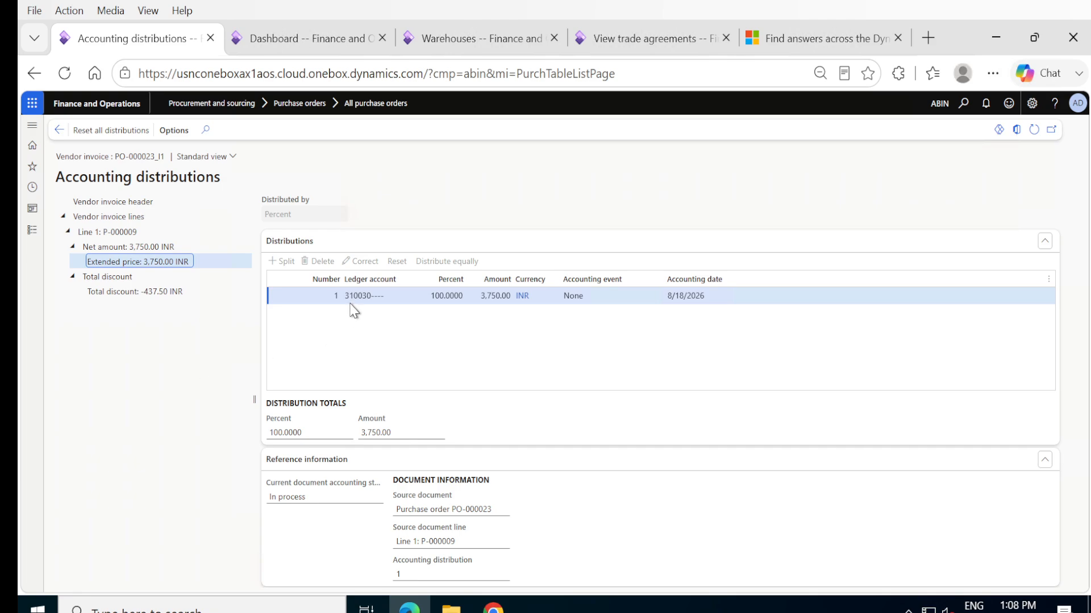
mouse_move(351, 302)
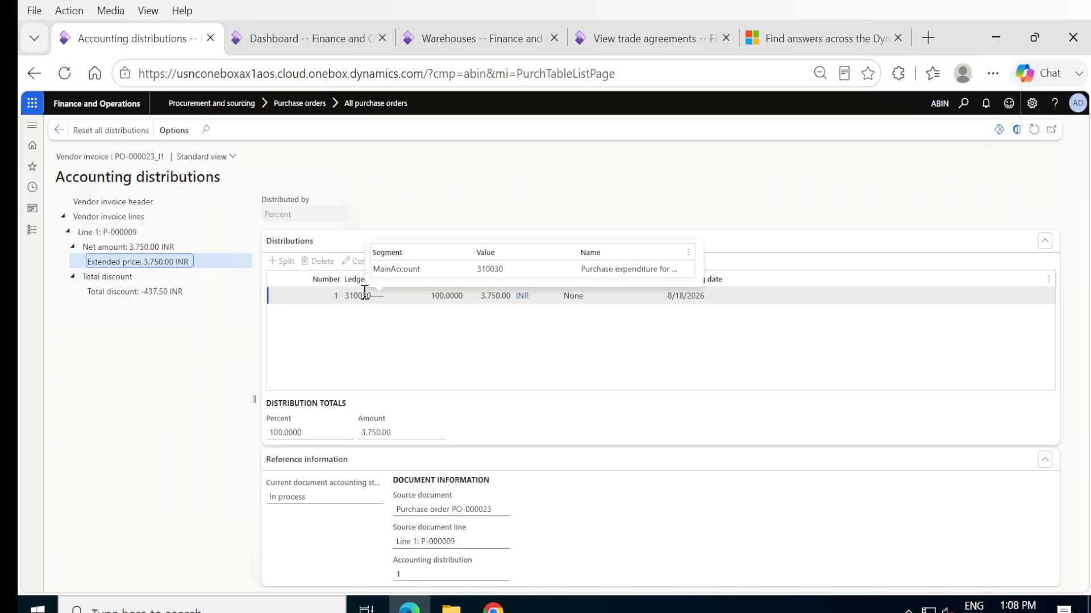
left_click(359, 293)
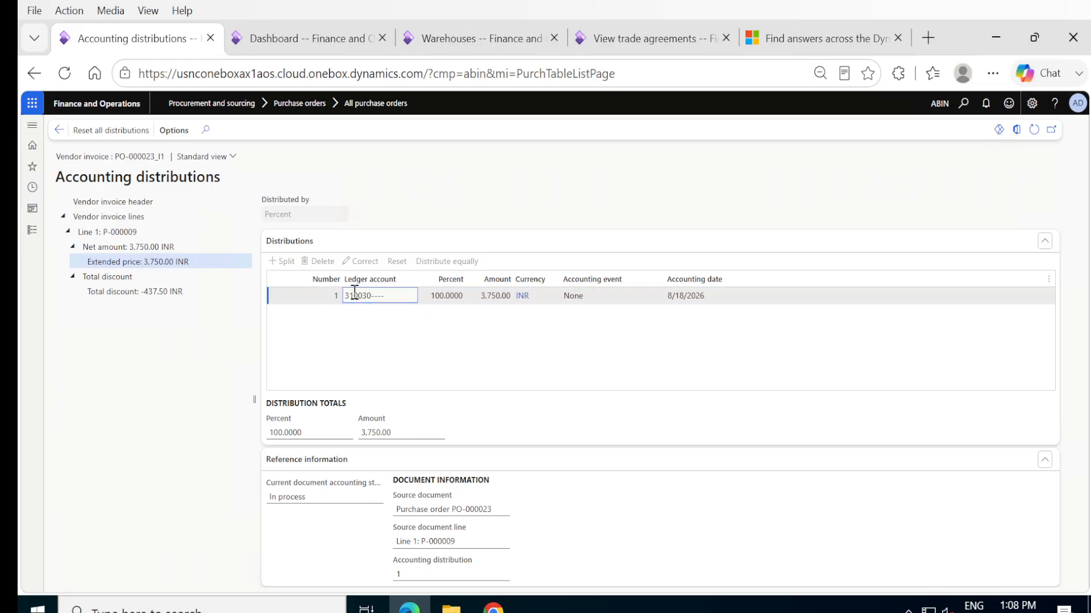
mouse_move(357, 291)
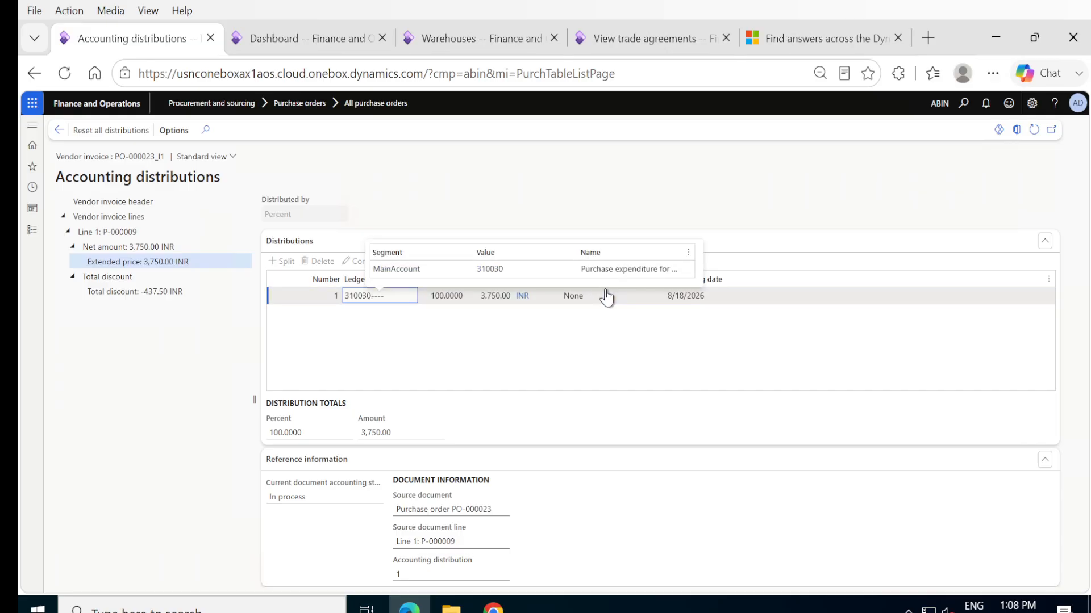
left_click(405, 299)
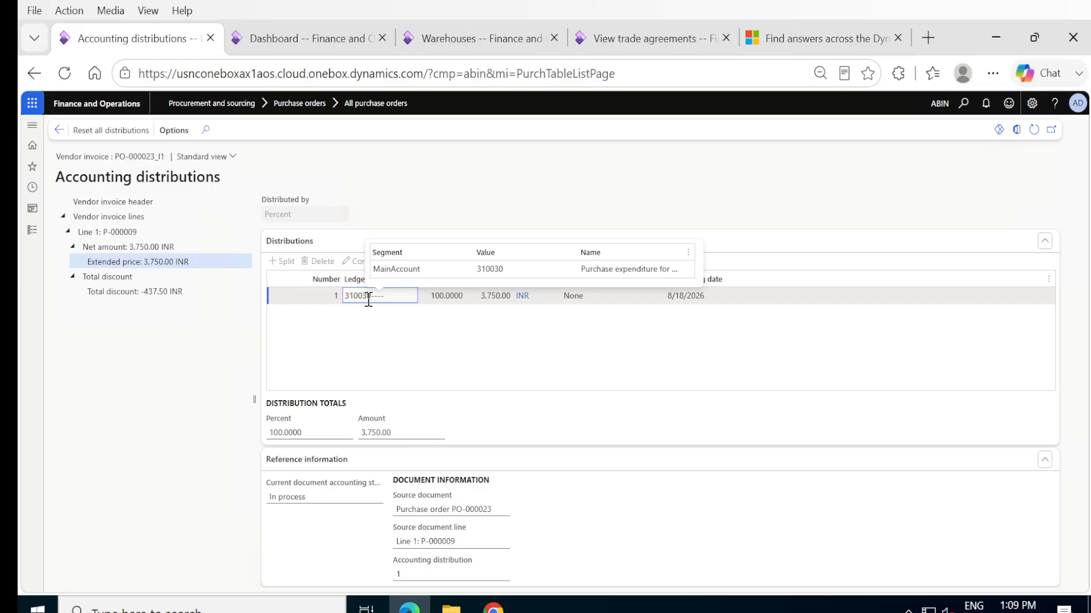
double_click(362, 298)
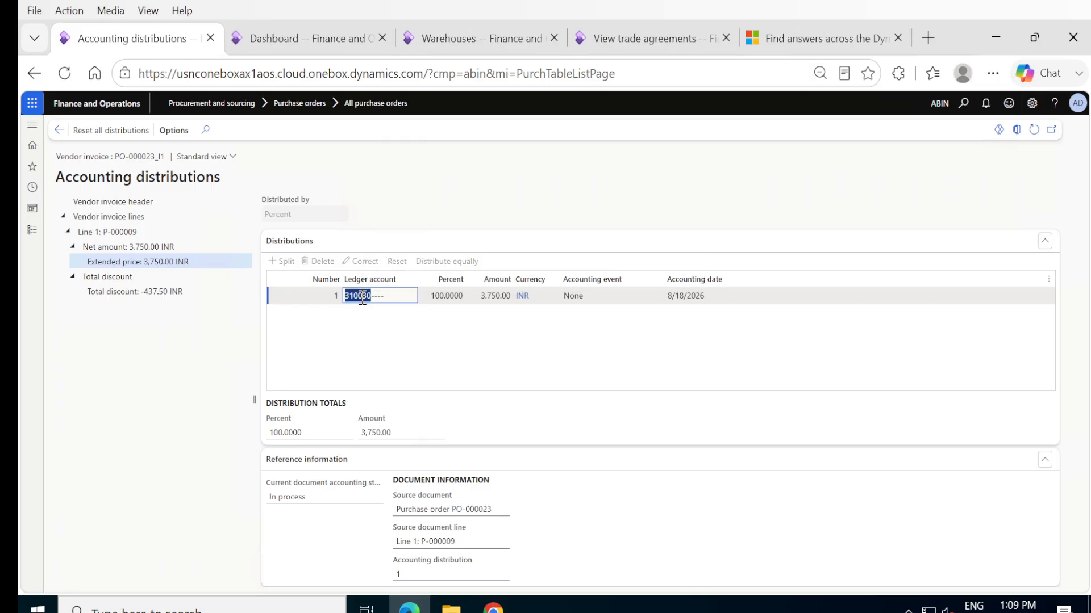
left_click(400, 296)
mouse_move(367, 297)
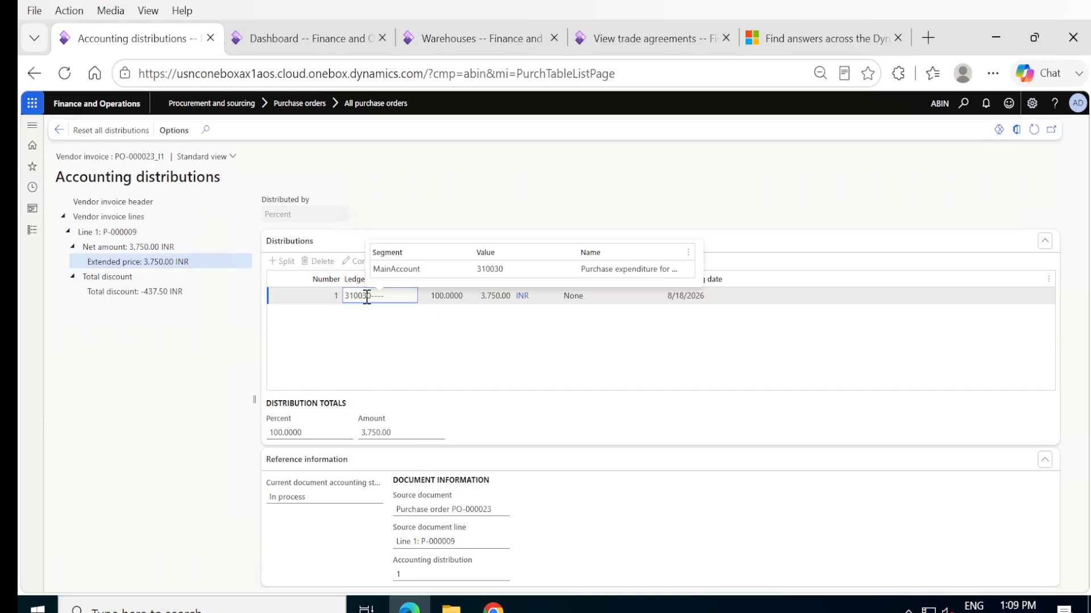
- Look up the Purchase expenditure for product account in the main accounts list and return to the accounting distributions
left_click(388, 270)
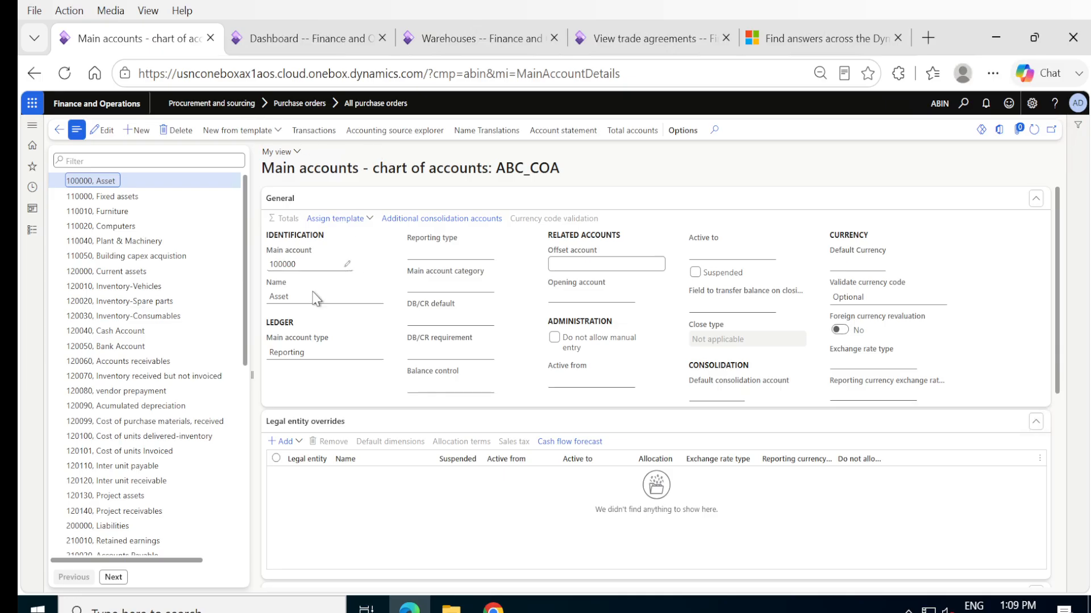
left_click(245, 486)
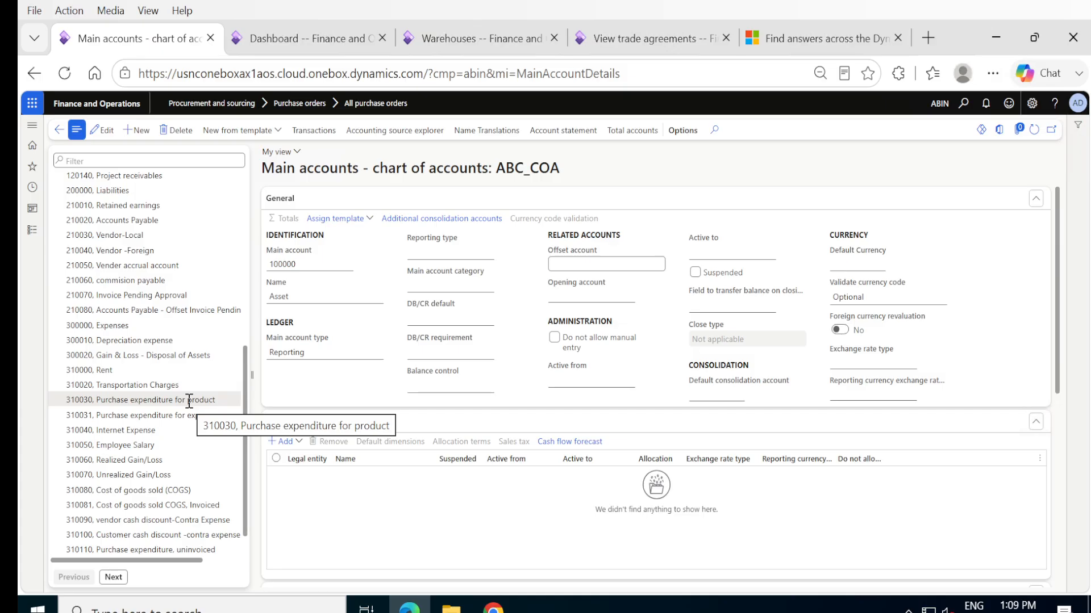
left_click(57, 129)
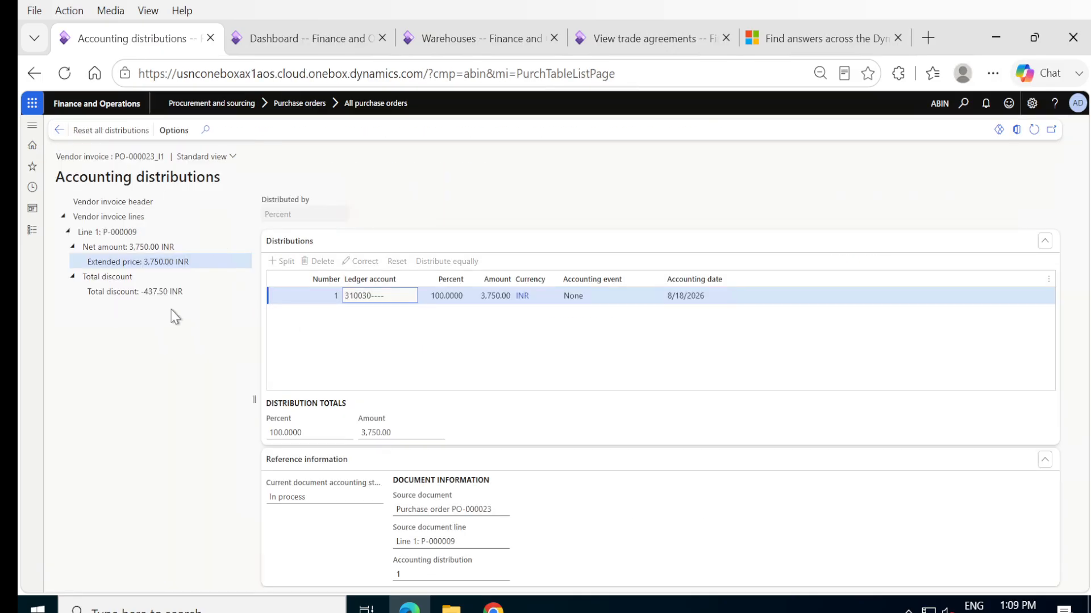
- Review the Air filter line's total discount distribution, return to the vendor invoice, and try to post it
left_click(128, 290)
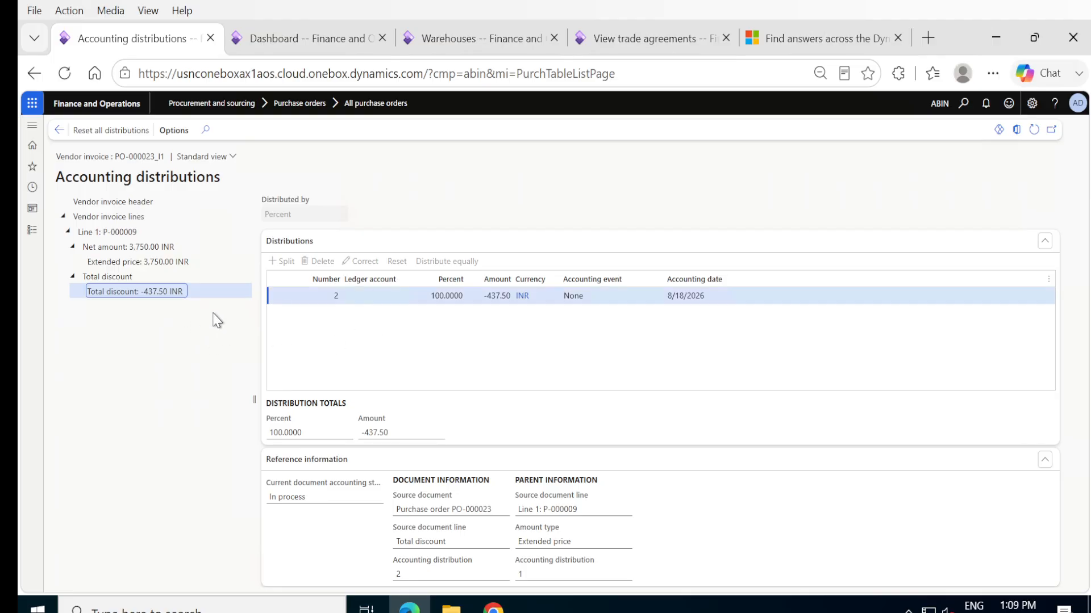
left_click(60, 131)
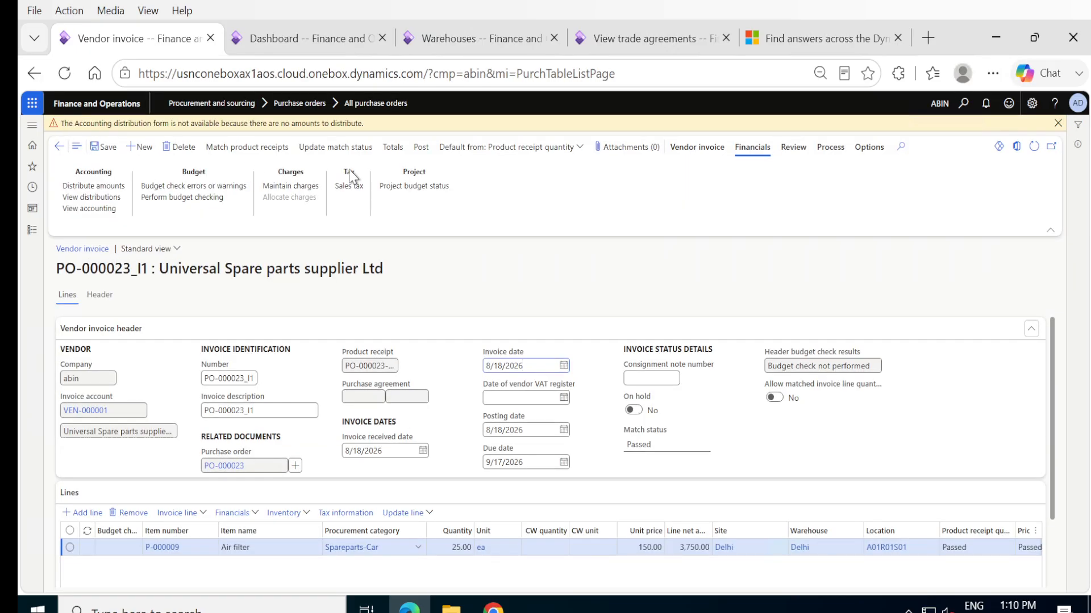
left_click(423, 147)
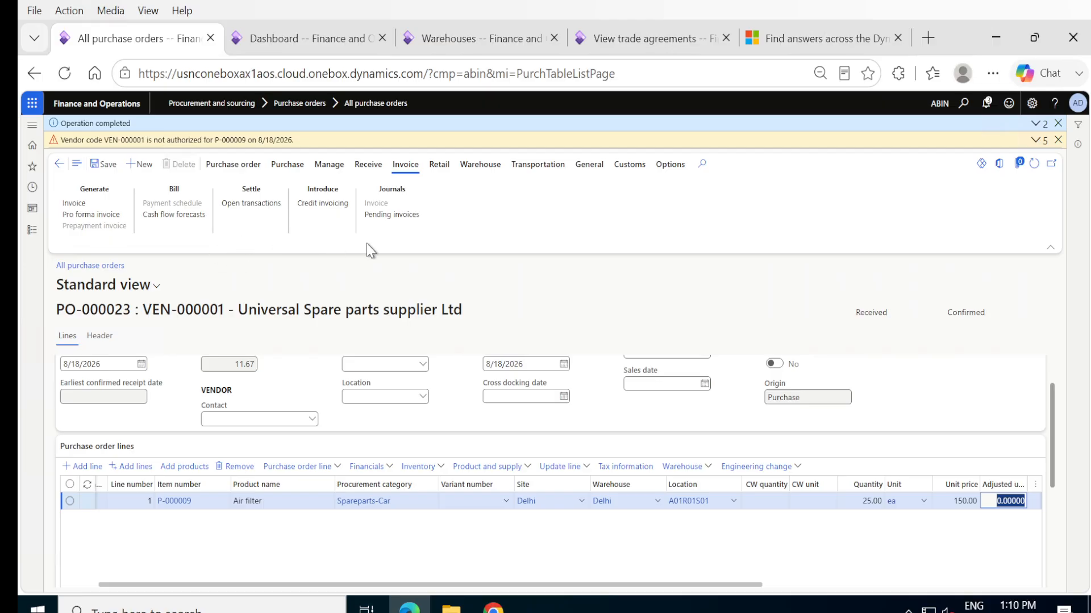
- Check the pending invoices of purchase order PO-000023 and return to the order
left_click(383, 216)
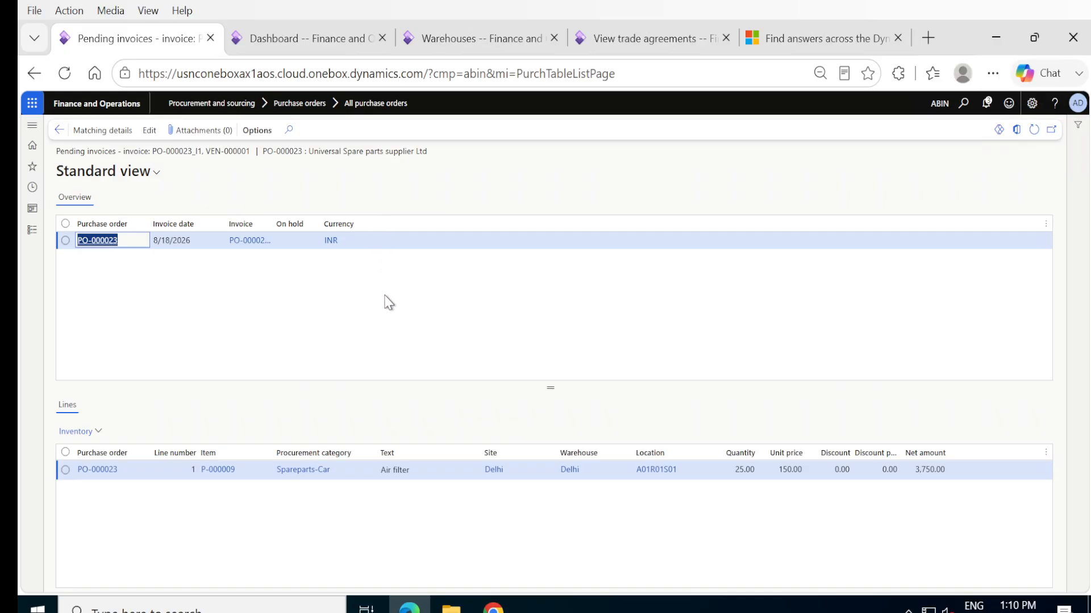
left_click(59, 129)
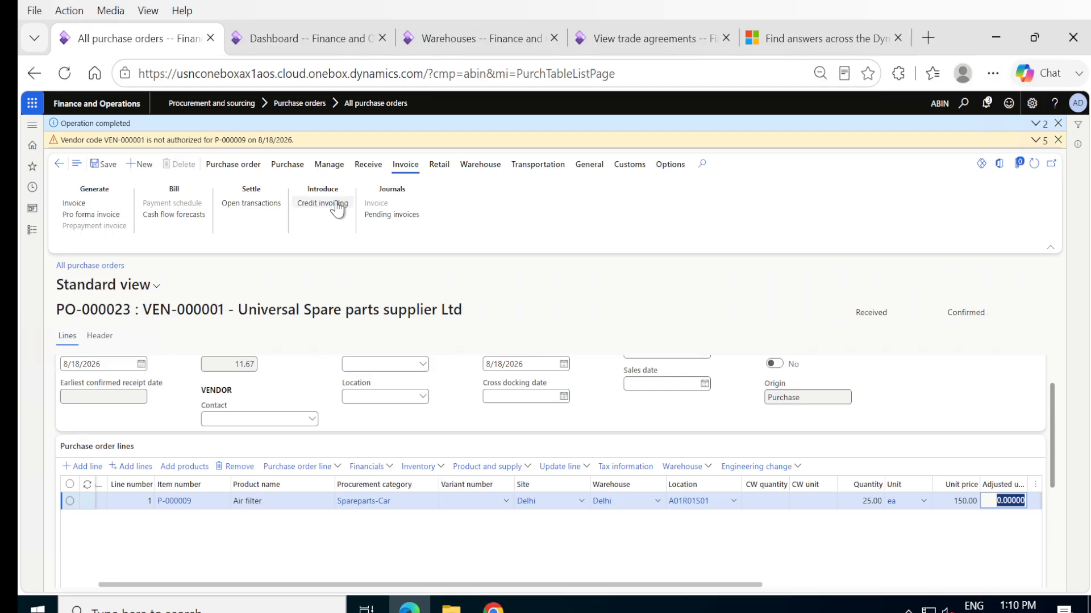
left_click(387, 218)
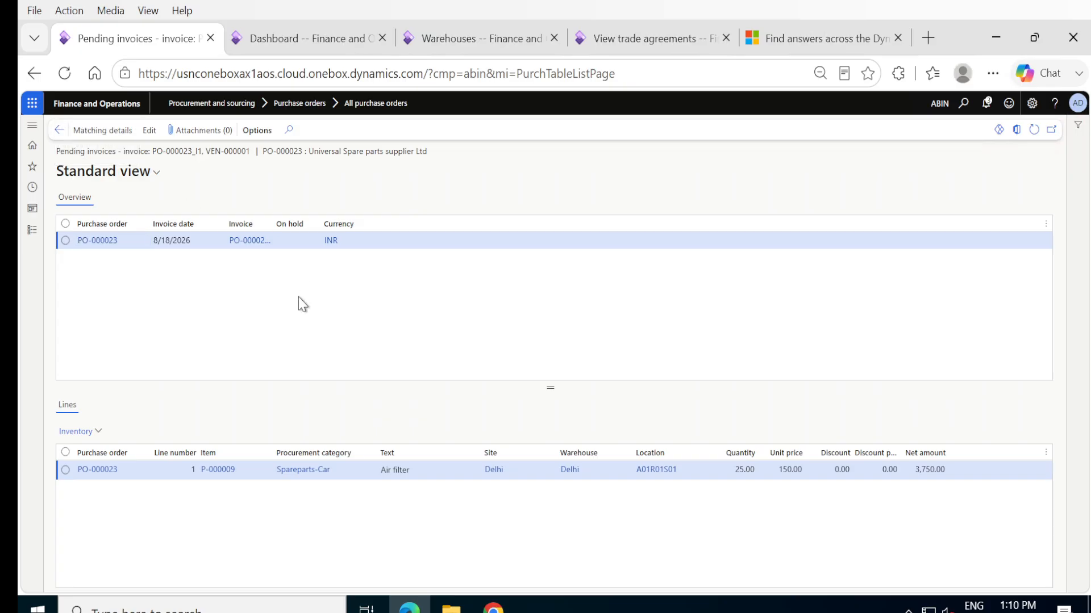
left_click(59, 132)
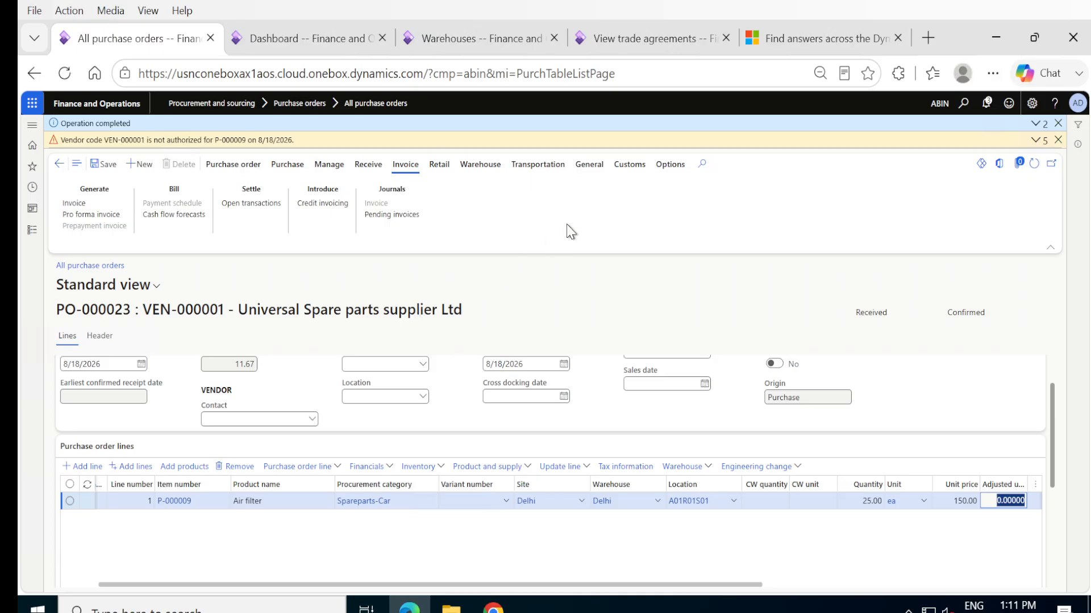
- Open the accounts for automatic transactions in the General ledger's posting setup
left_click(33, 231)
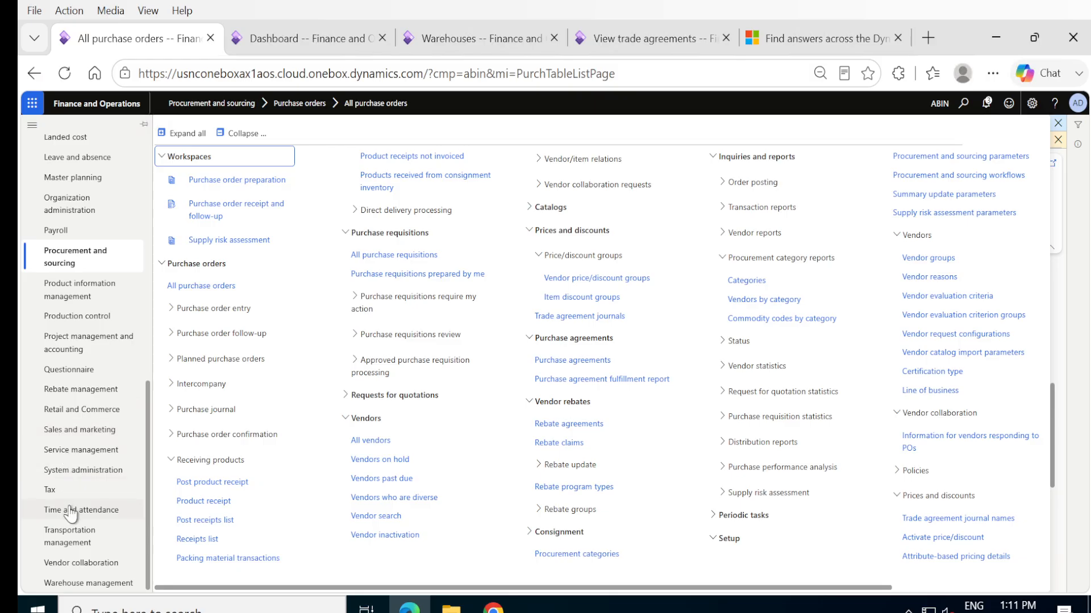
scroll(85, 426, "up", 10)
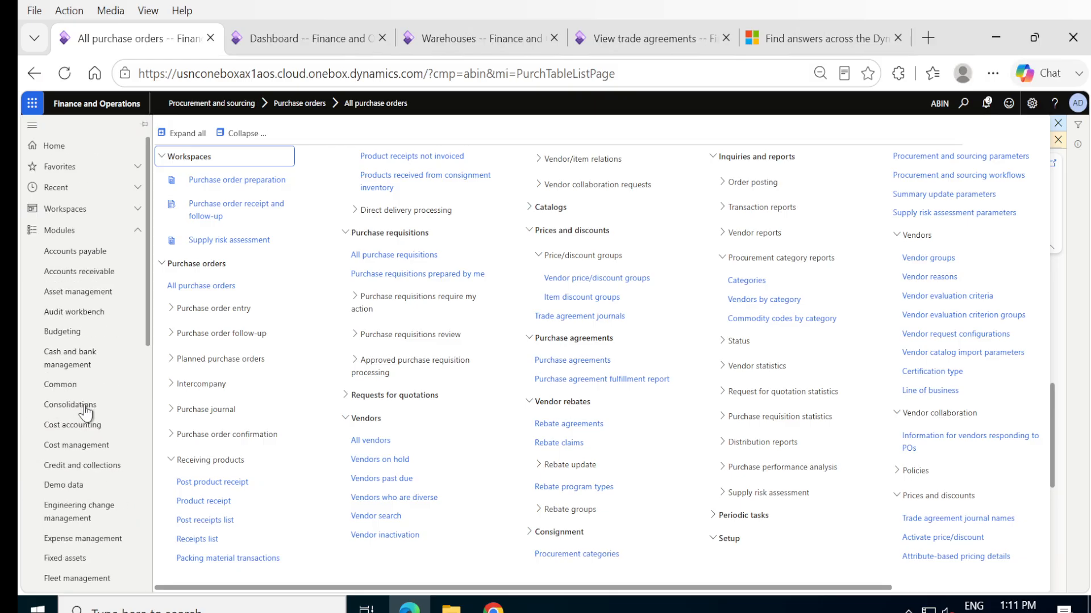
scroll(78, 418, "down", 10)
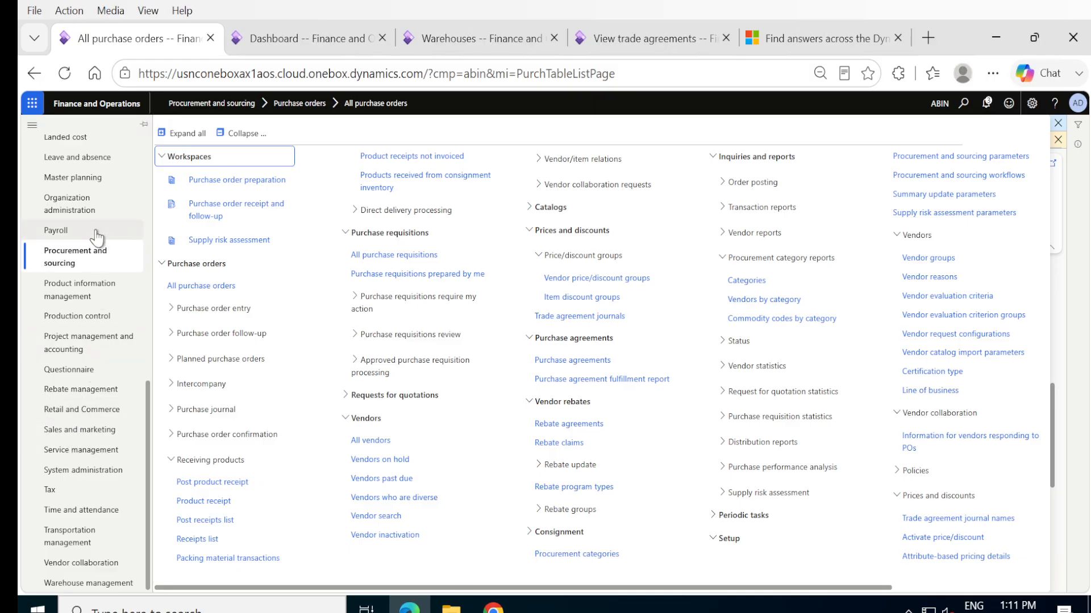
scroll(98, 238, "up", 1)
scroll(97, 238, "up", 4)
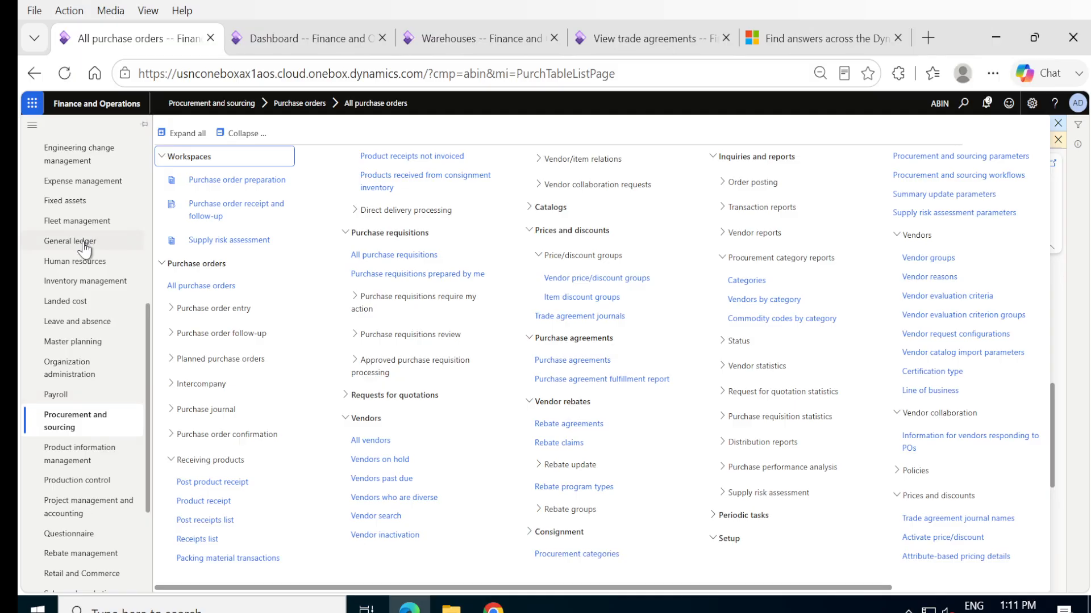
left_click(84, 245)
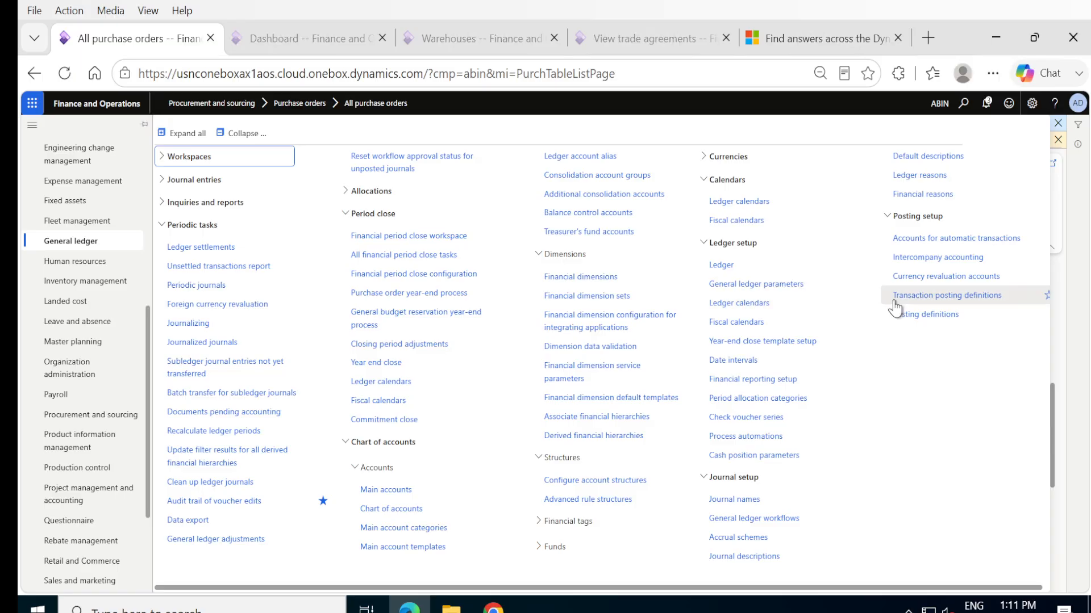
left_click(952, 241)
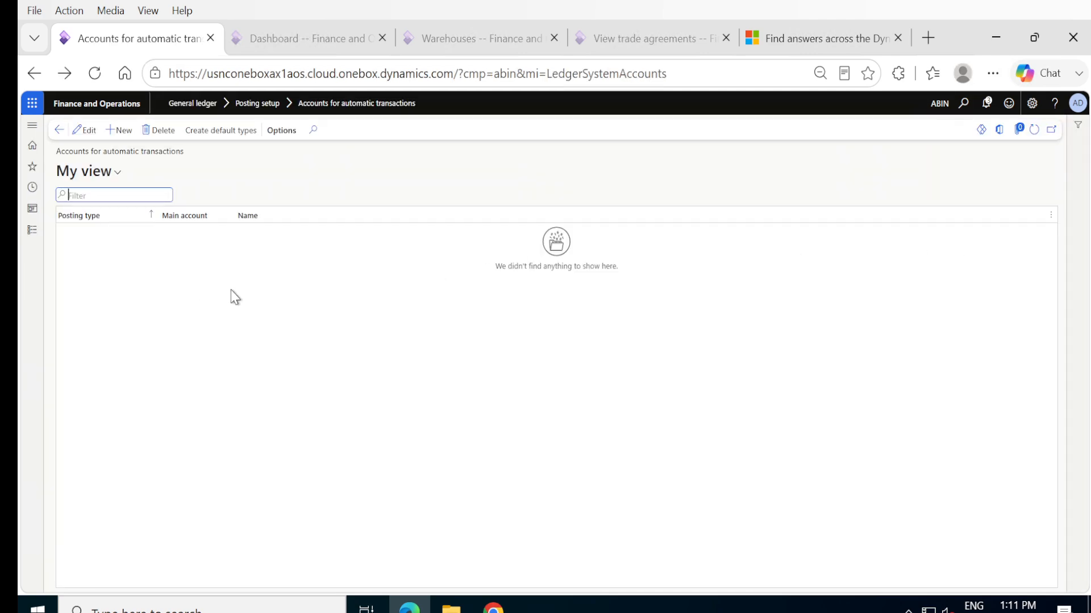
- Add an automatic transaction account record with the posting type Vendor invoice discount
left_click(112, 134)
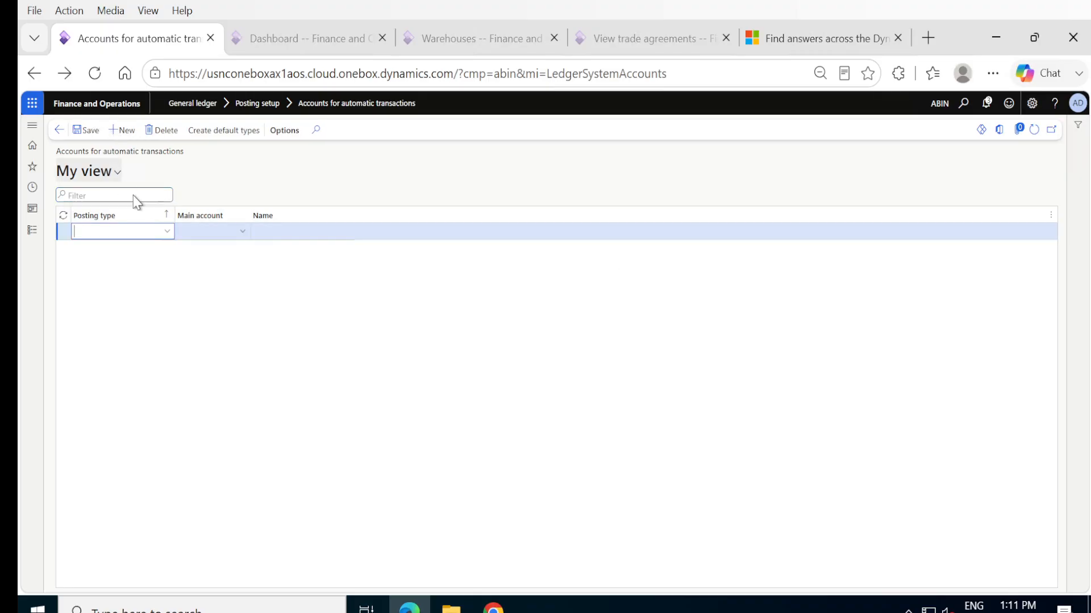
left_click(167, 232)
scroll(150, 398, "down", 7)
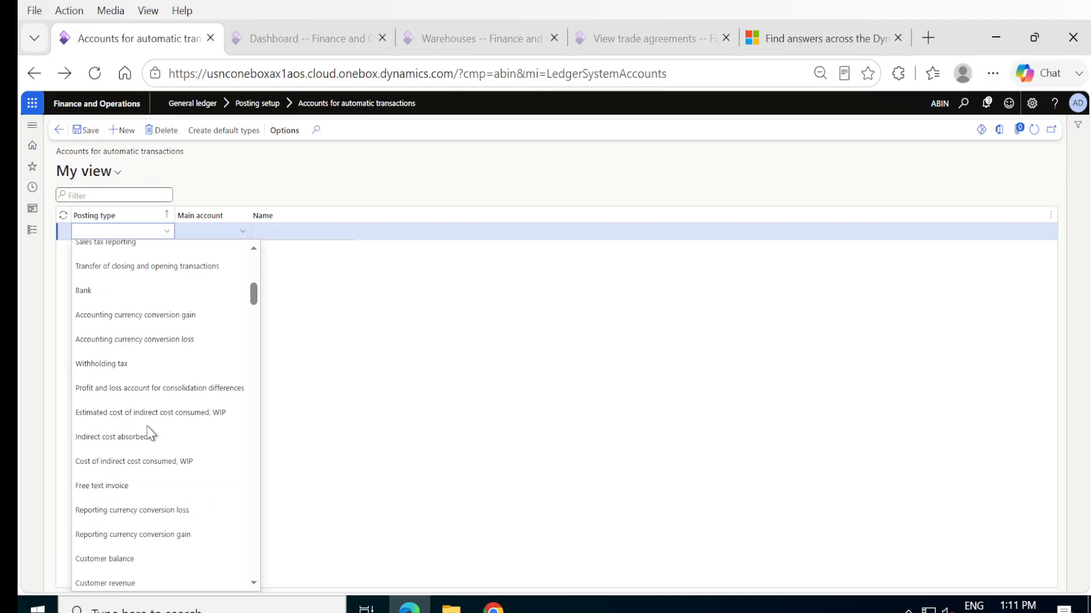
scroll(150, 435, "down", 5)
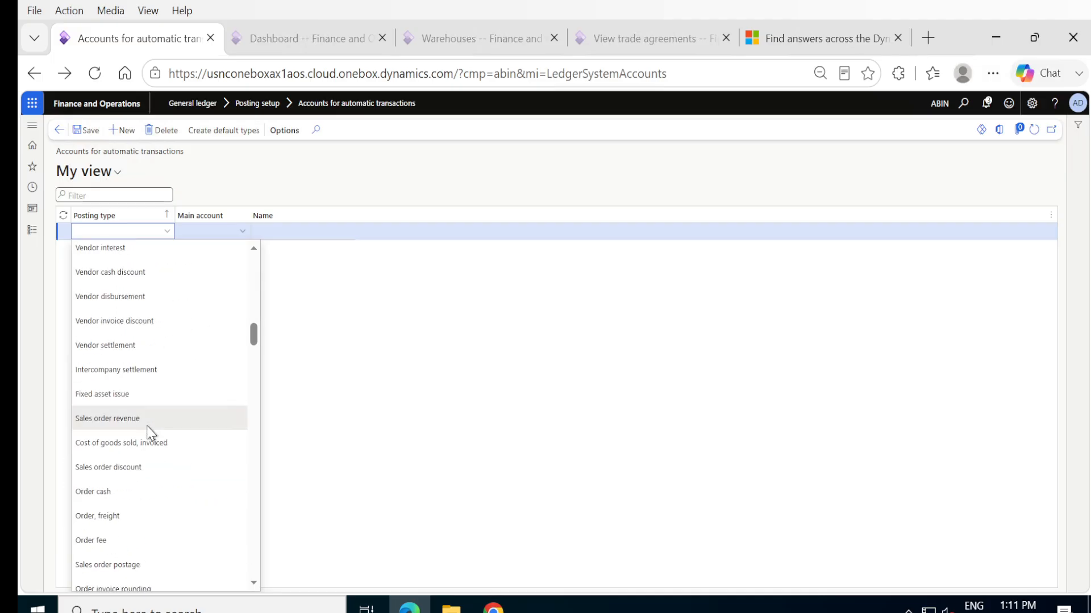
left_click(127, 320)
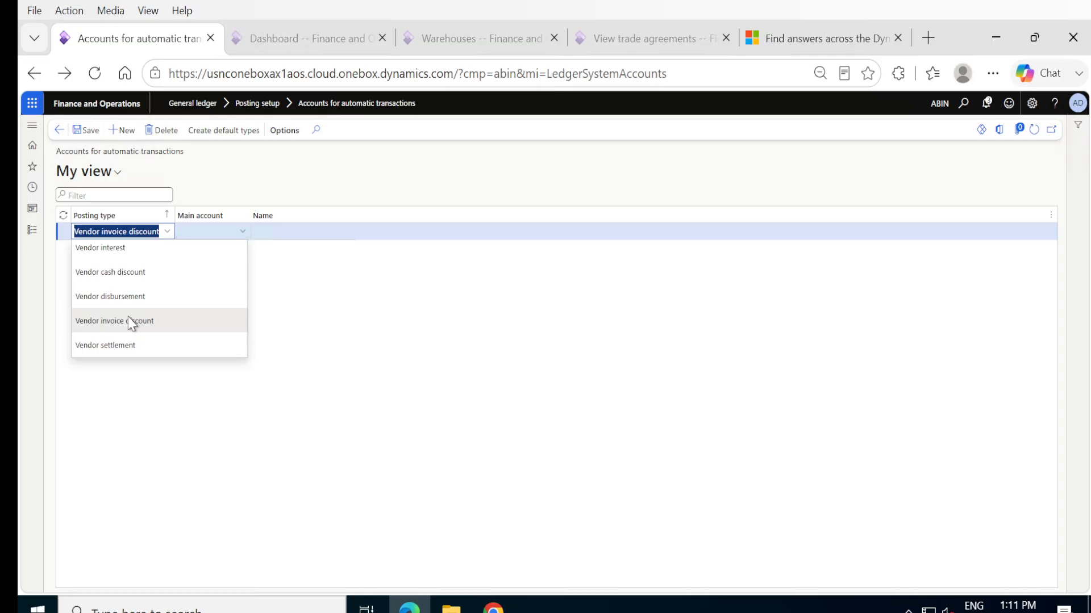
- Assign main account 310090, vendor cash discount-Contra Expense, to the Vendor invoice discount posting type, save the record and leave the page
left_click(232, 231)
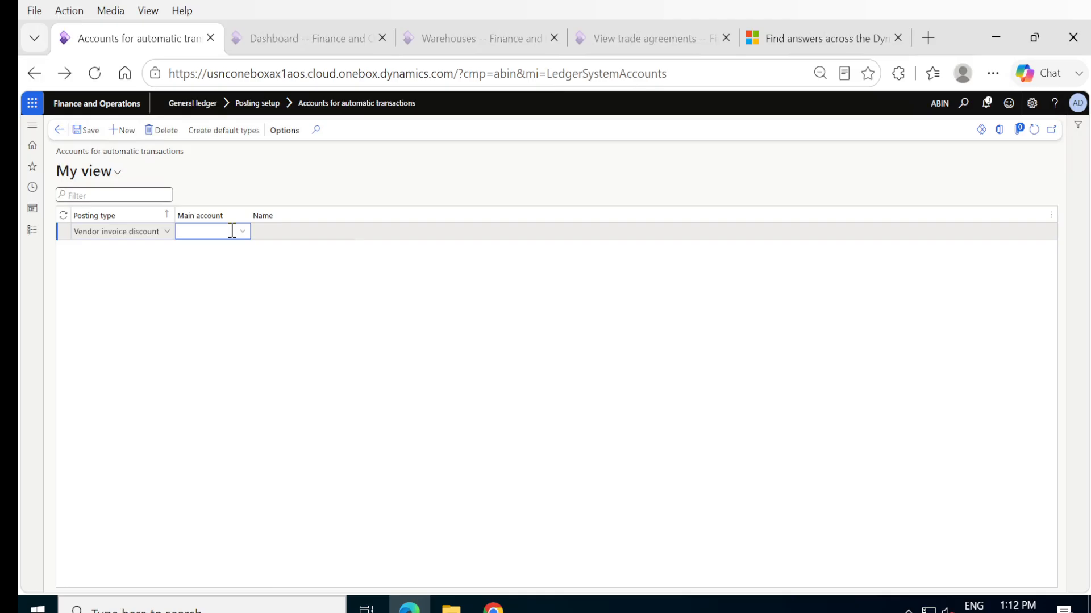
left_click(242, 231)
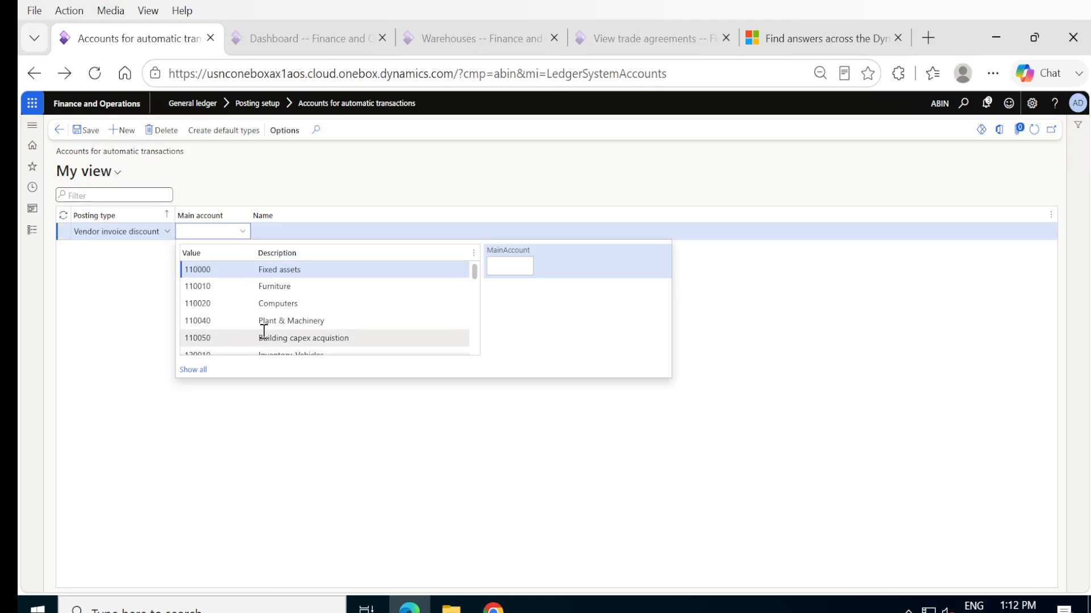
scroll(304, 326, "down", 5)
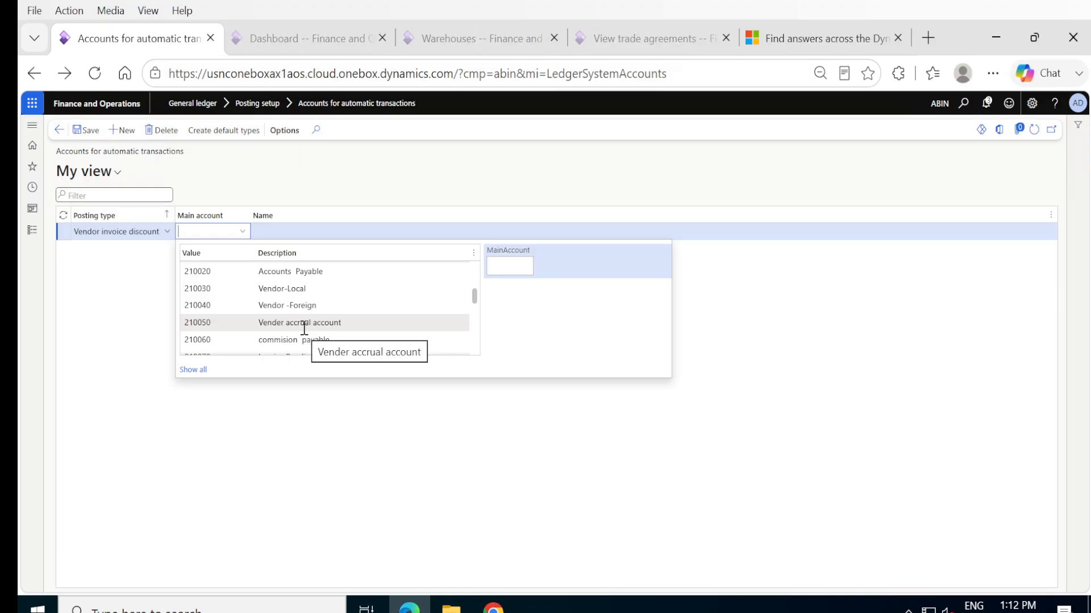
scroll(306, 325, "down", 3)
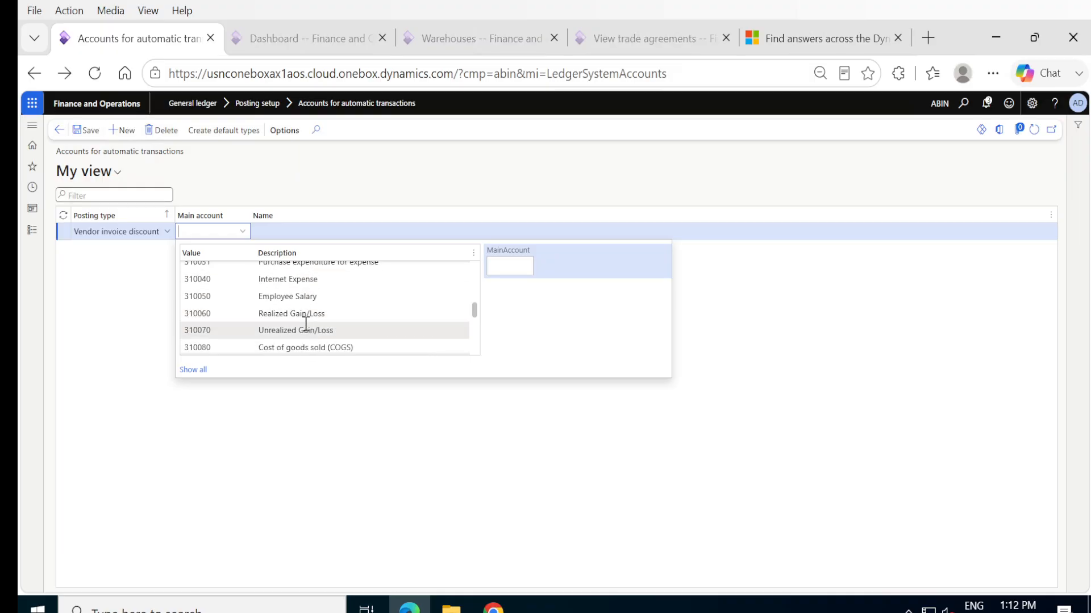
scroll(306, 329, "down", 3)
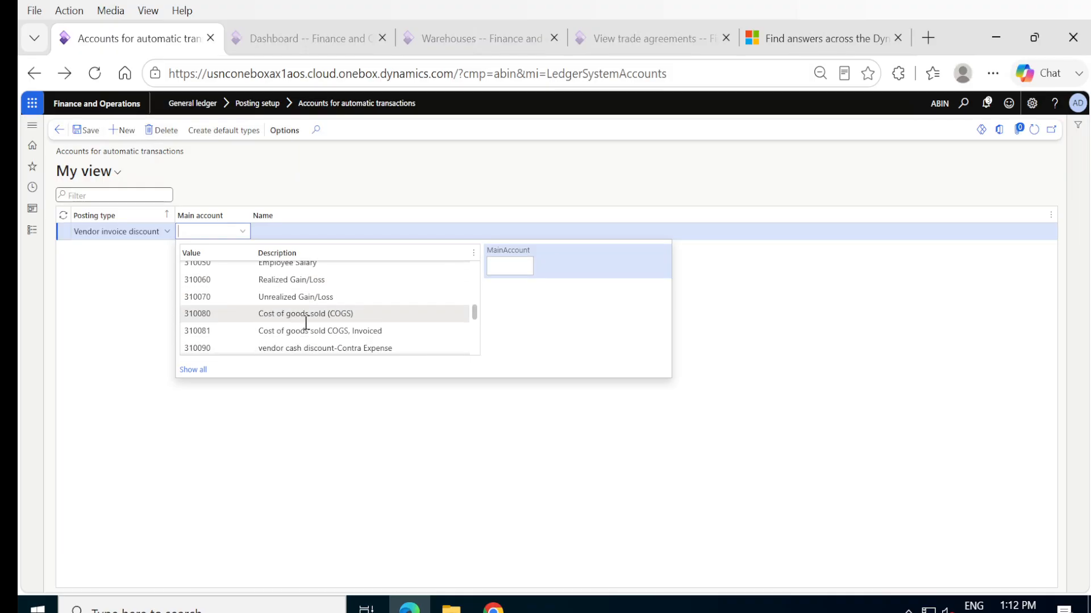
scroll(306, 323, "up", 3)
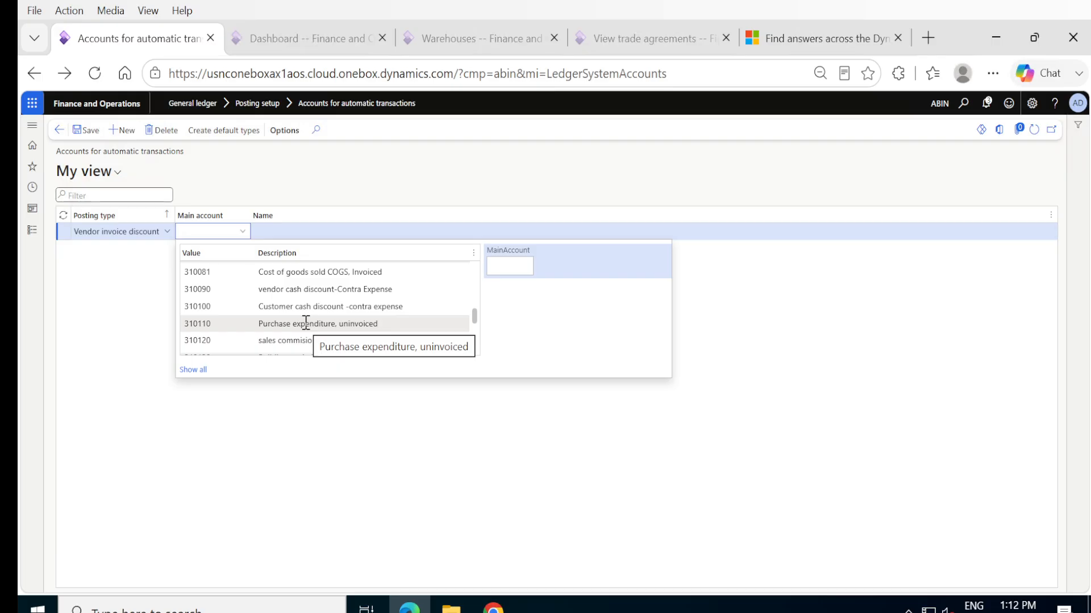
left_click(299, 289)
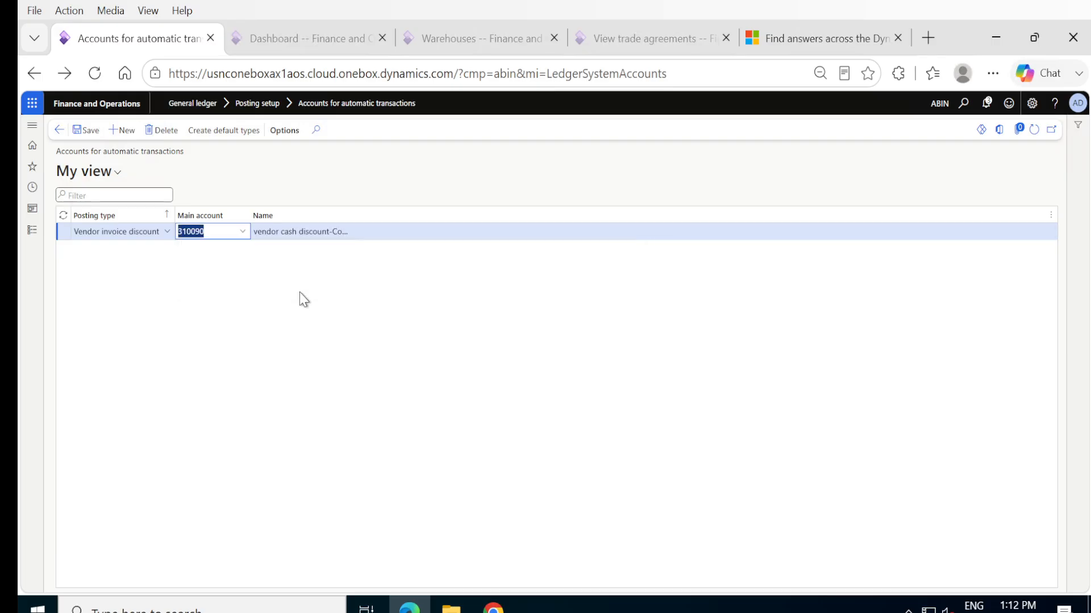
left_click(93, 133)
left_click(81, 132)
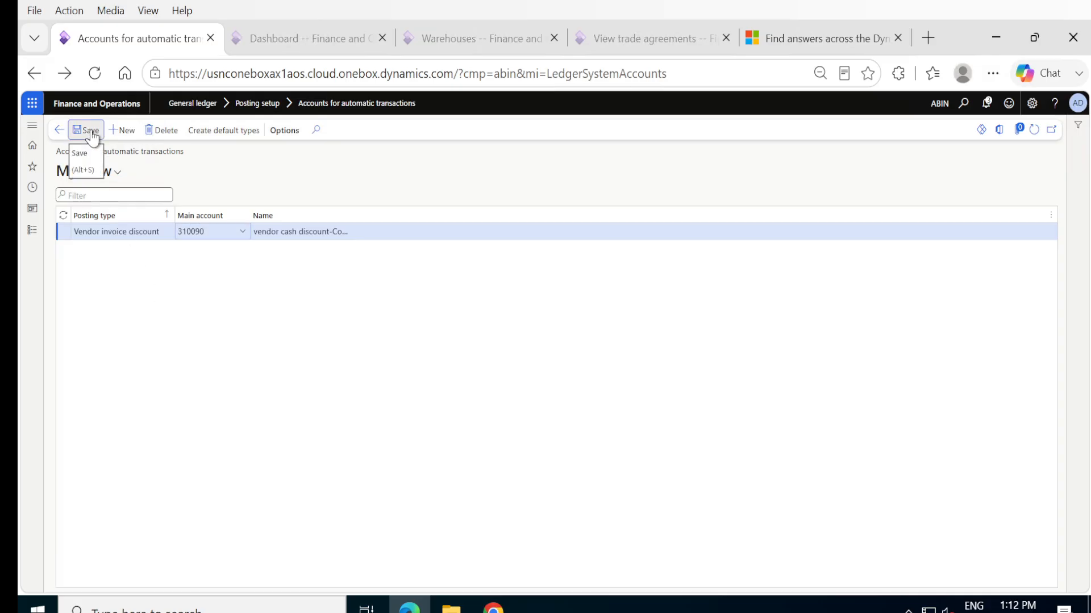
left_click(60, 131)
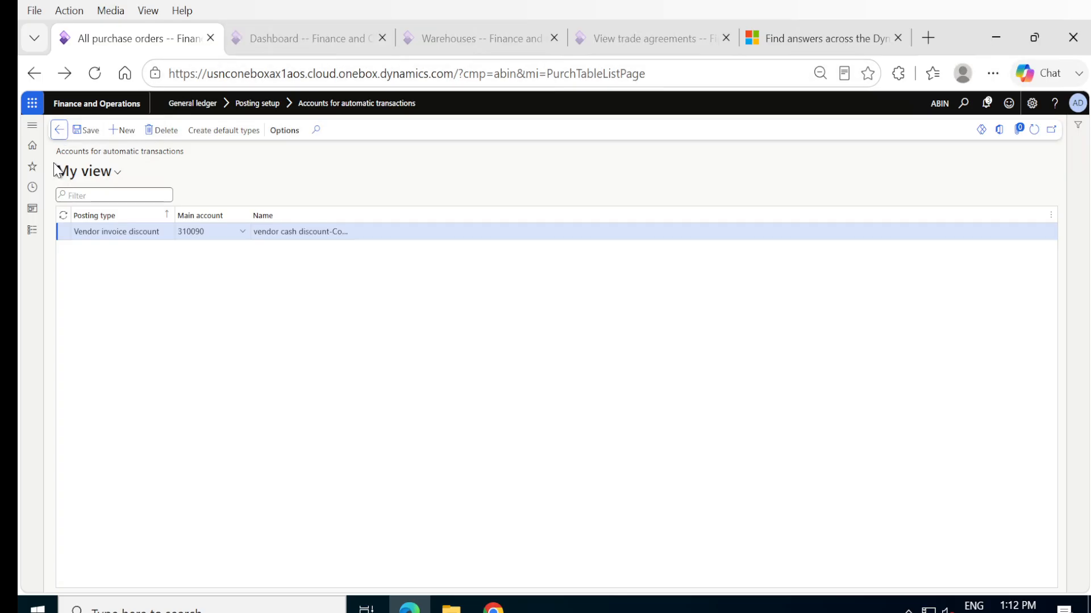
- Reopen purchase order PO-000023 from the Procurement and sourcing list of all purchase orders
left_click(59, 131)
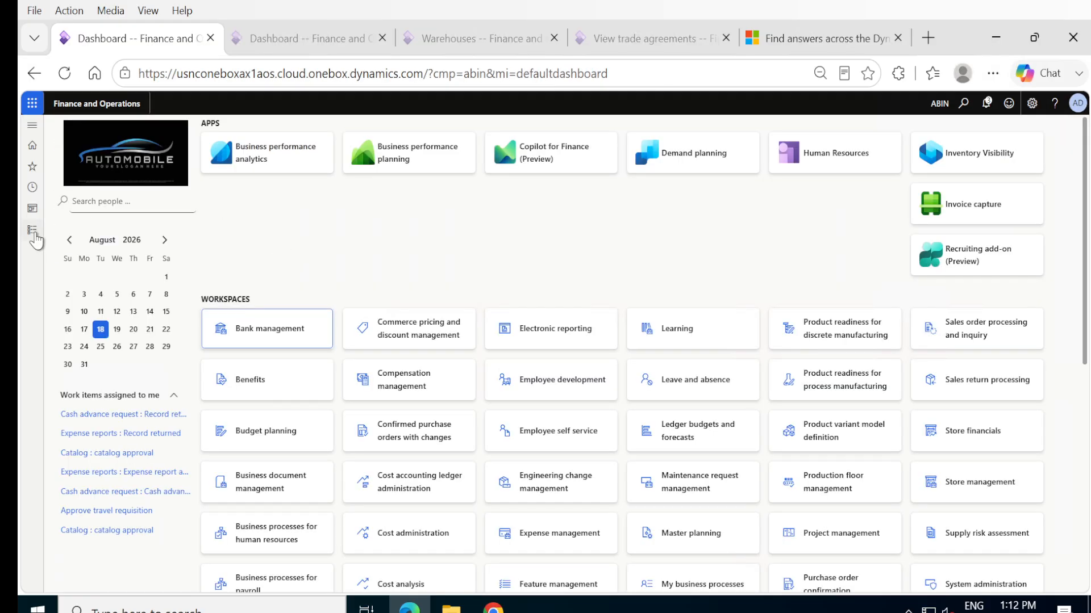
left_click(32, 229)
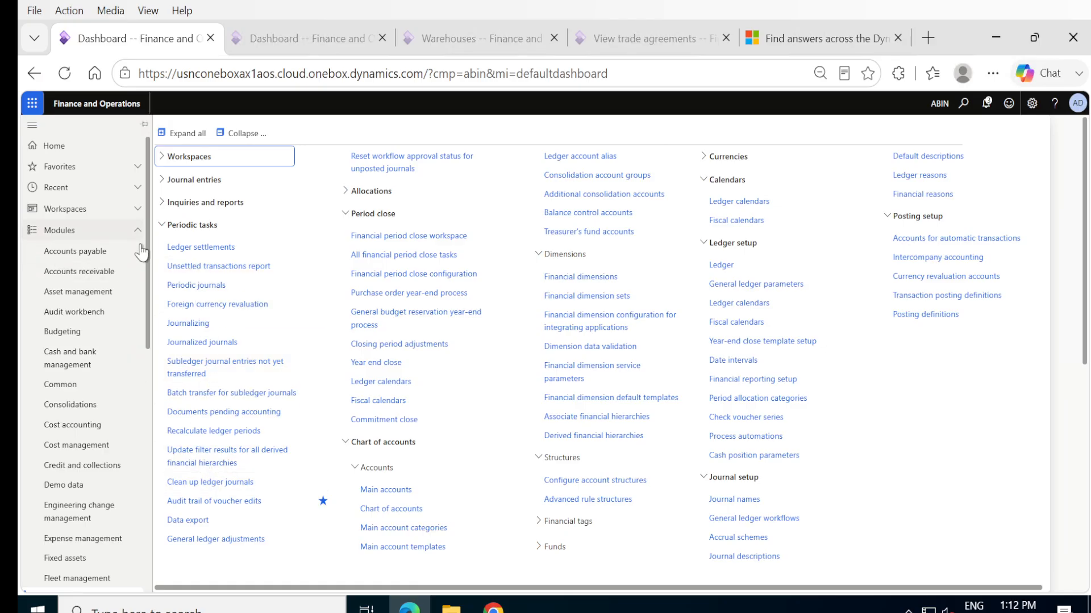
scroll(74, 364, "down", 7)
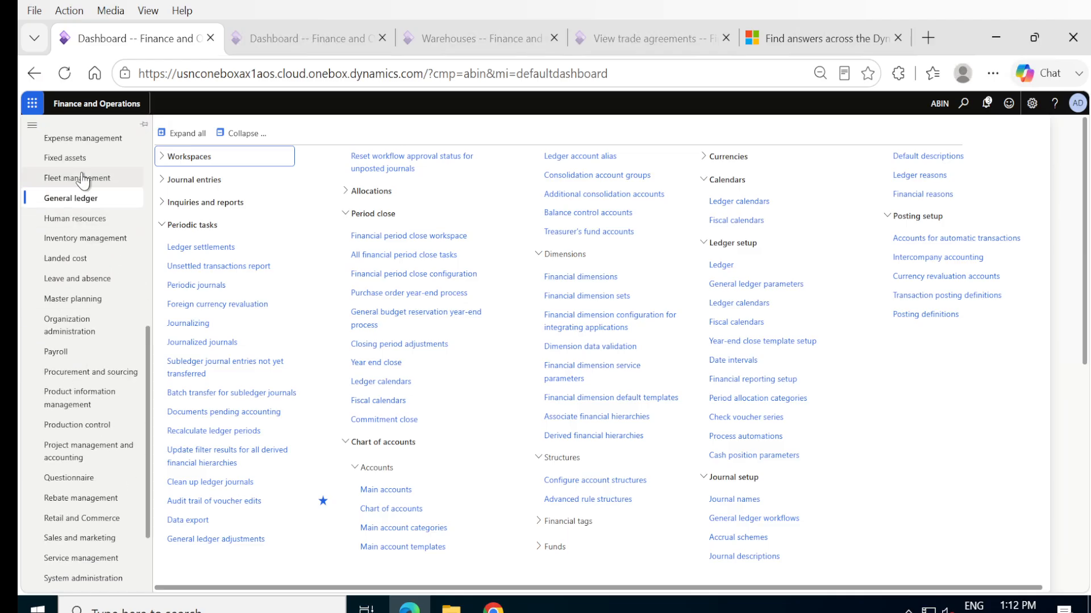
left_click(90, 376)
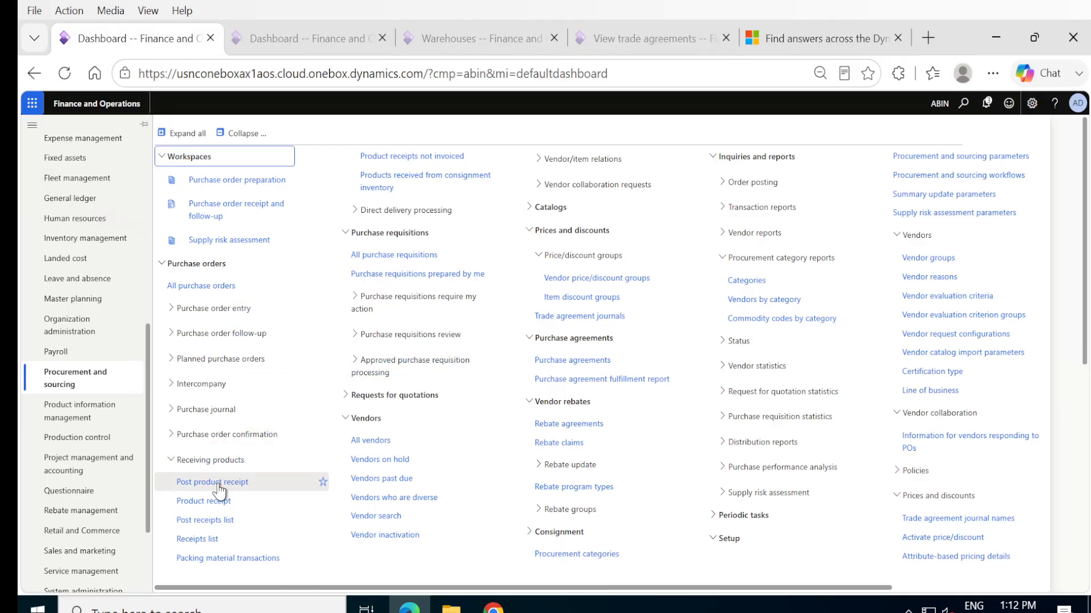
left_click(212, 288)
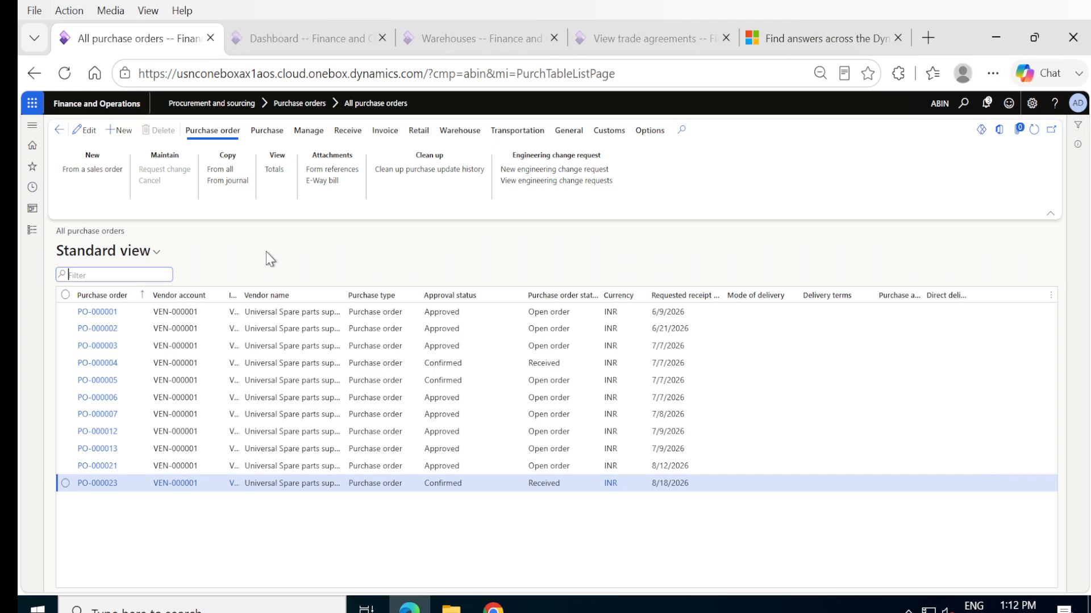
left_click(109, 487)
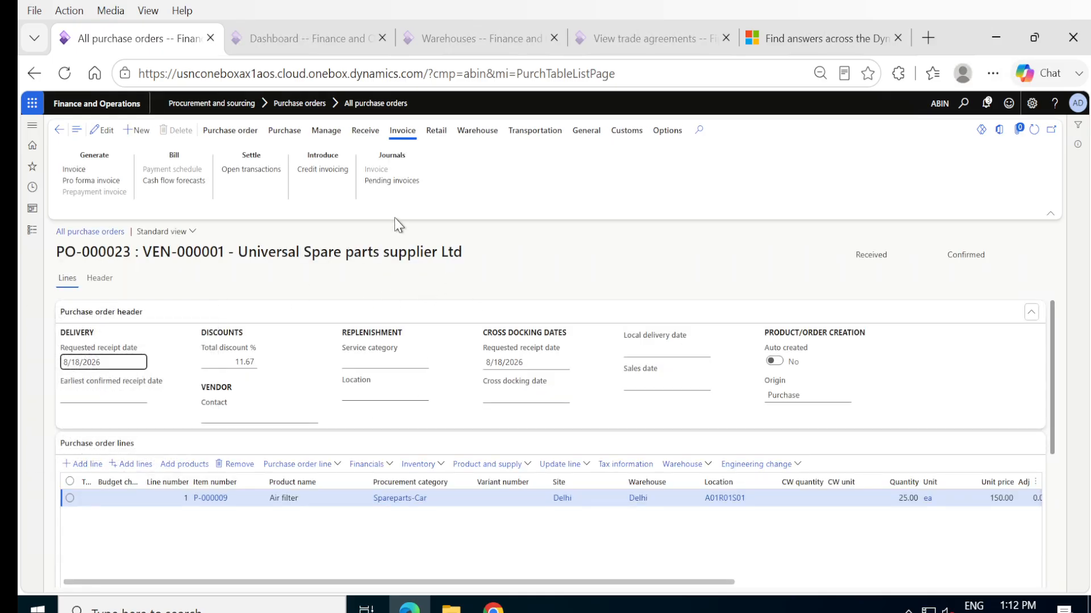
- Open the pending vendor invoice PO-000023_I1 of the purchase order for editing and delete it
left_click(375, 182)
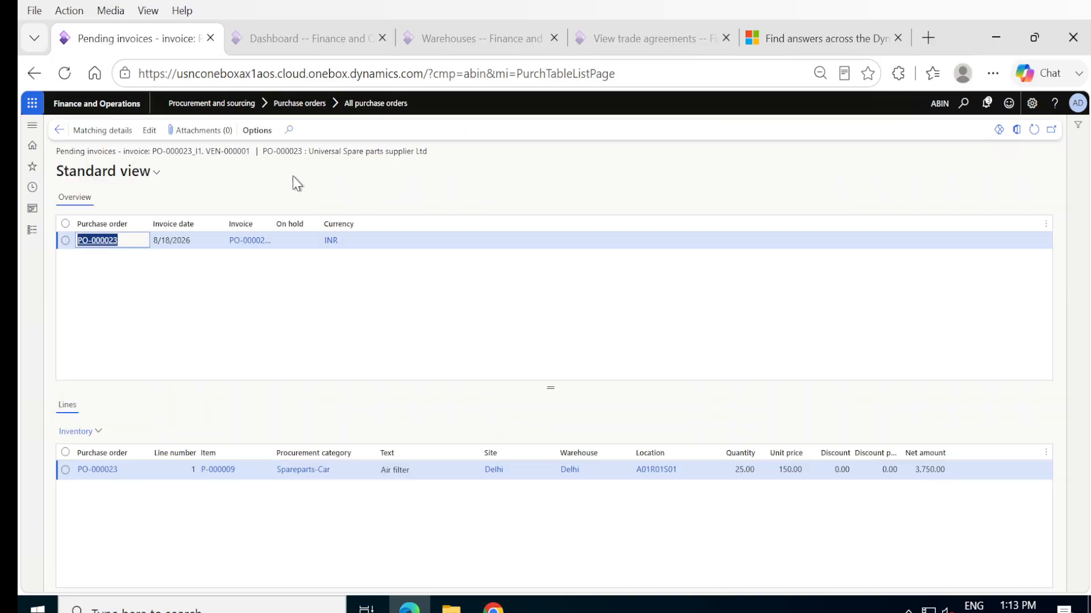
left_click(149, 131)
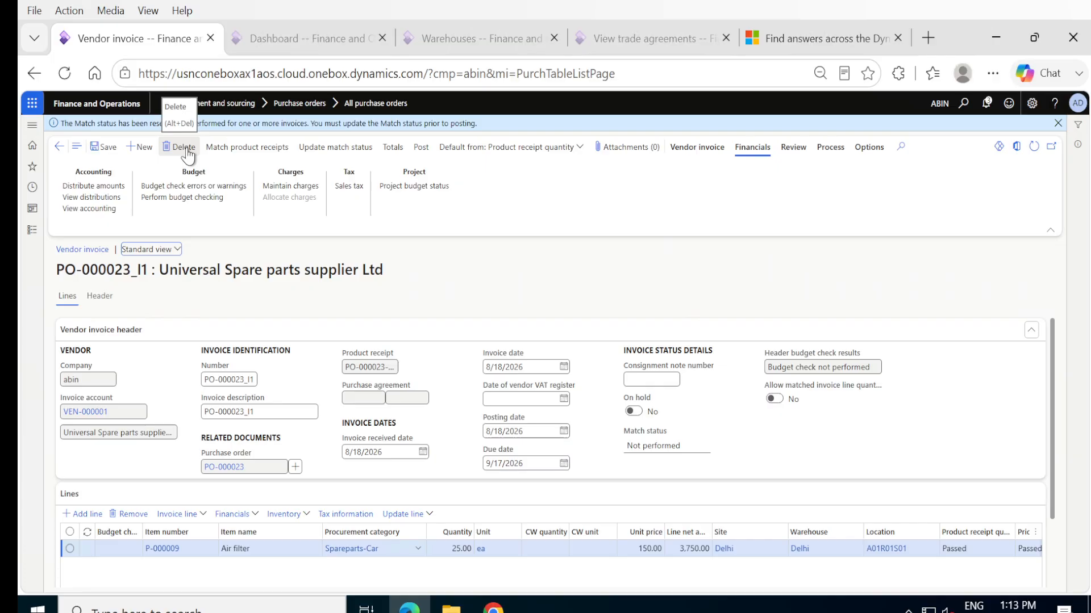
left_click(183, 147)
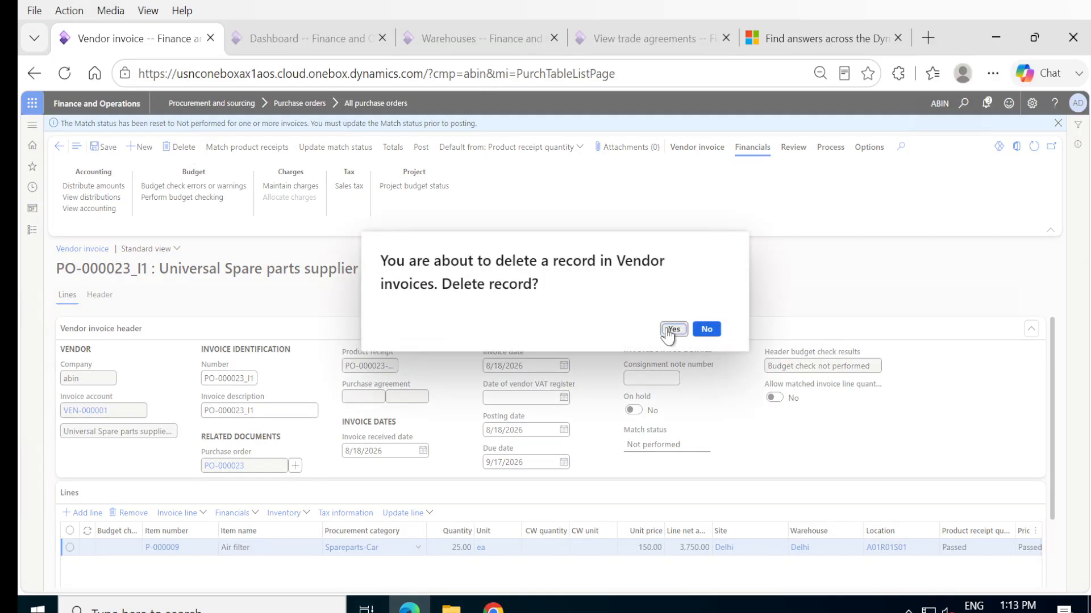
left_click(667, 329)
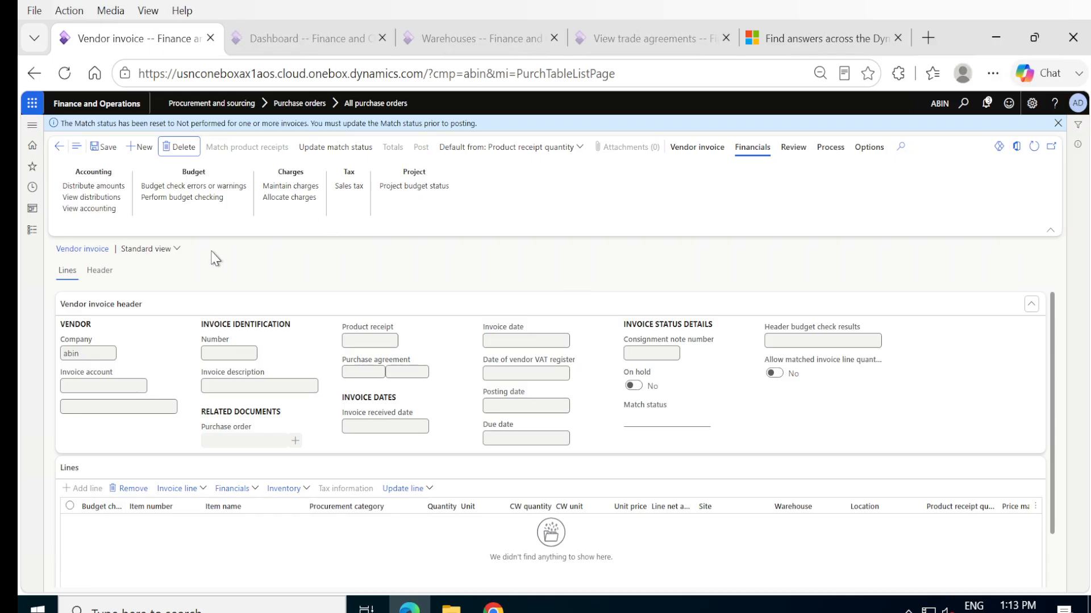
- Return to purchase order PO-000023 and generate a new vendor invoice from it
left_click(60, 148)
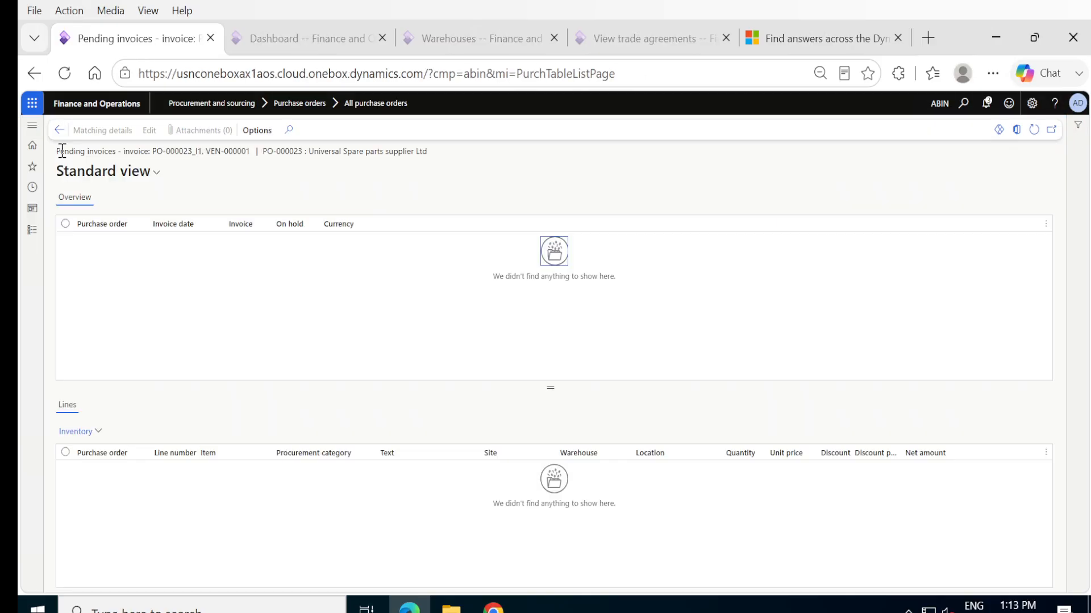
left_click(59, 130)
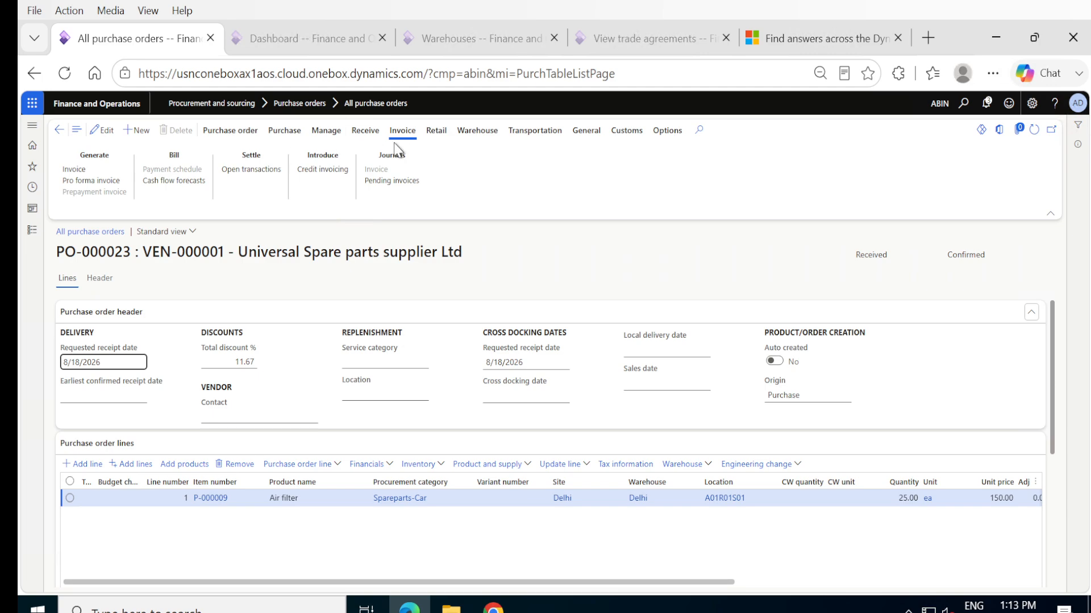
left_click(75, 170)
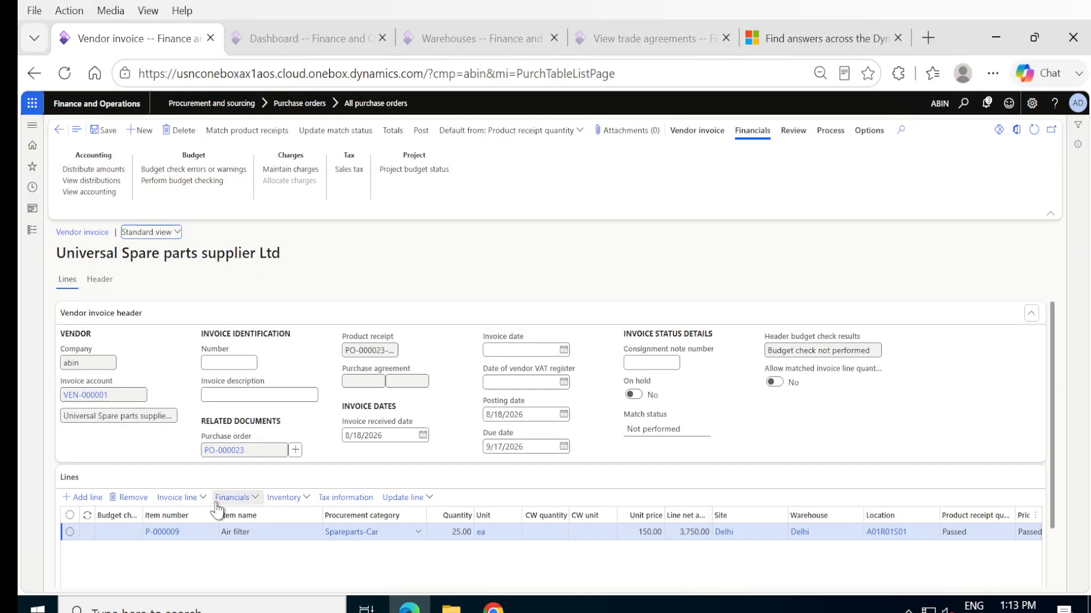
- Enter PO-000023_I2 as the vendor invoice number, building on the purchase order number
left_click(254, 450)
key("ctrl+c")
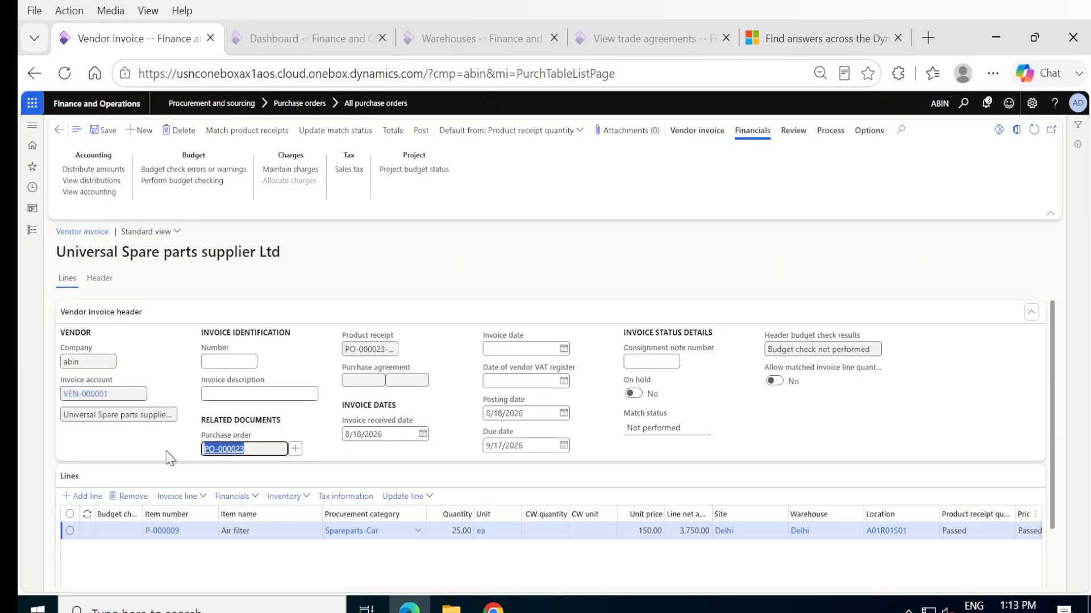
left_click(235, 362)
key("ctrl+v")
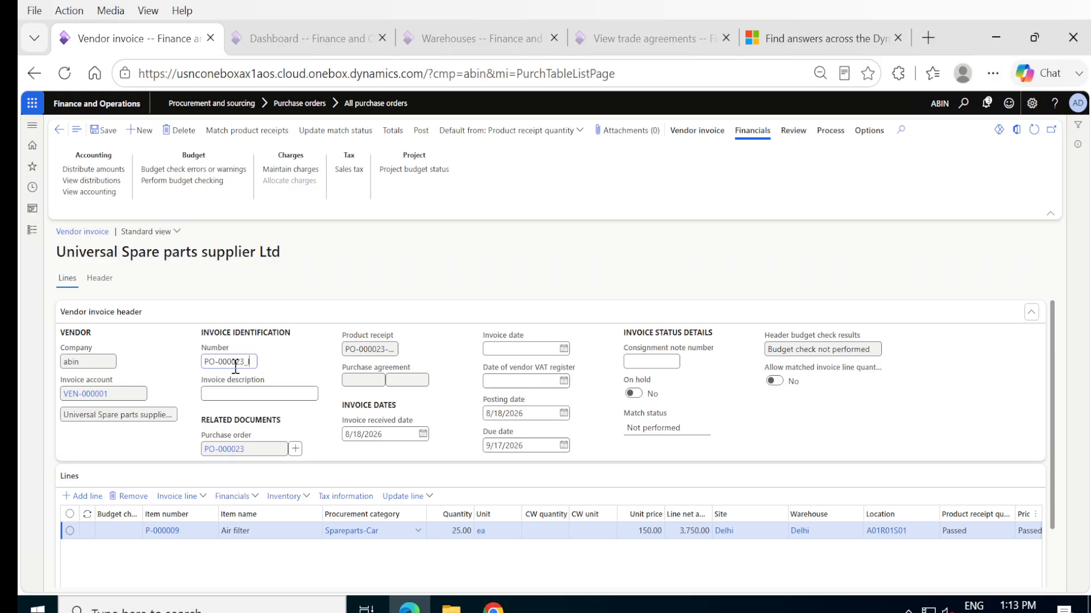
type("_I2")
left_click(292, 396)
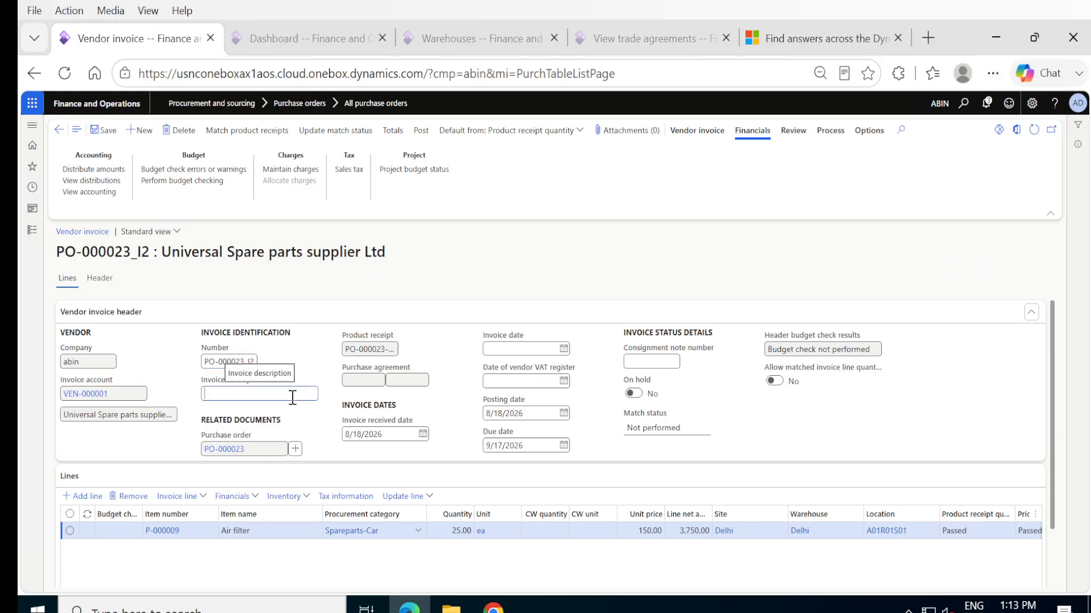
- Reuse PO-000023_I2 as the invoice description and set the invoice date to 8/18/2026
double_click(220, 361)
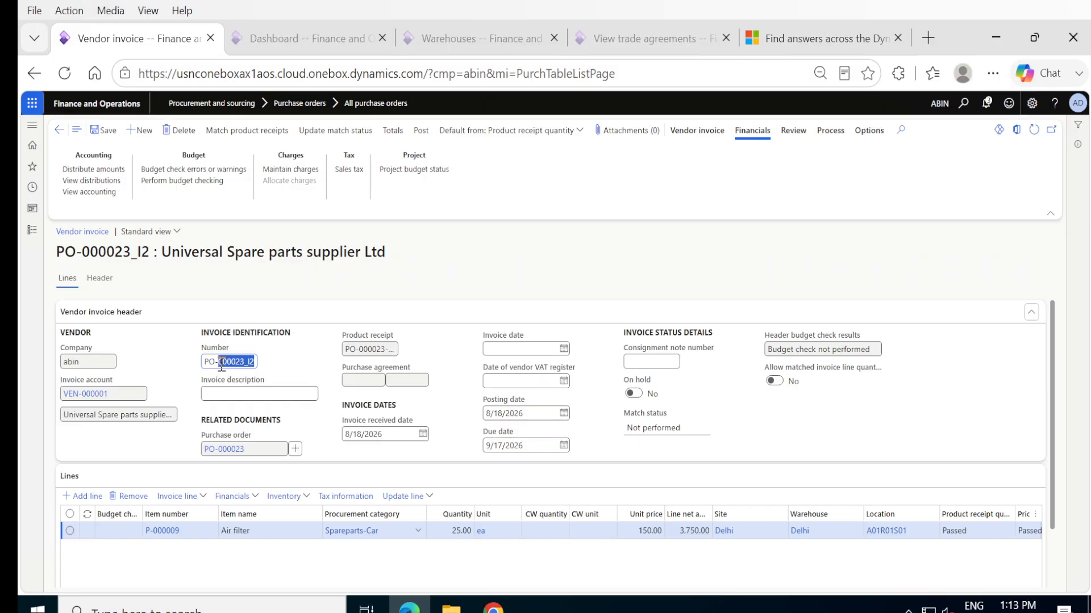
triple_click(211, 360)
key("ctrl+c")
left_click(225, 393)
key("ctrl+v")
left_click(564, 351)
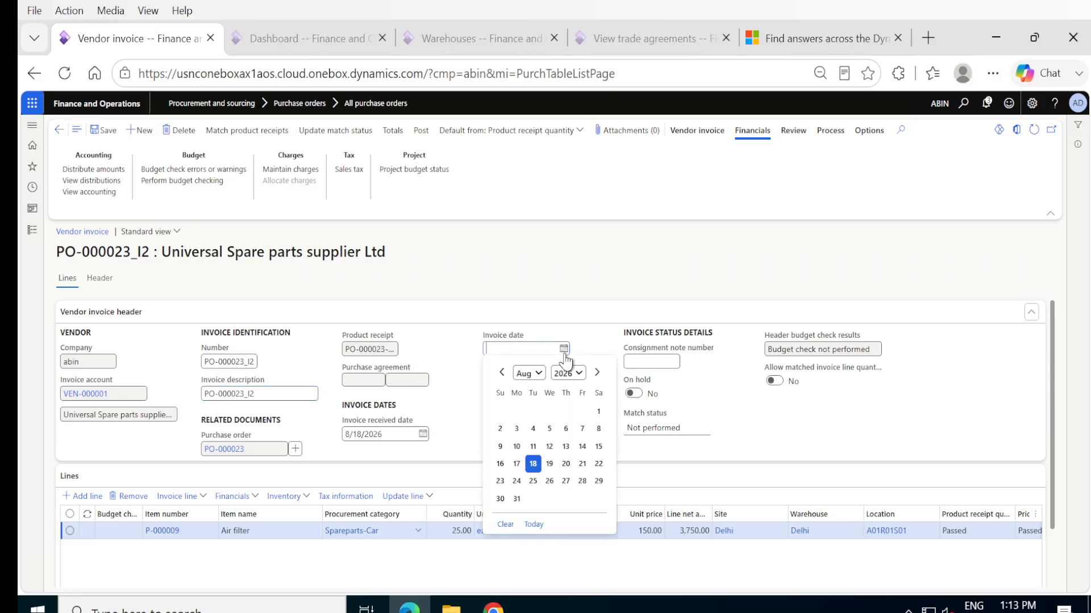
left_click(533, 463)
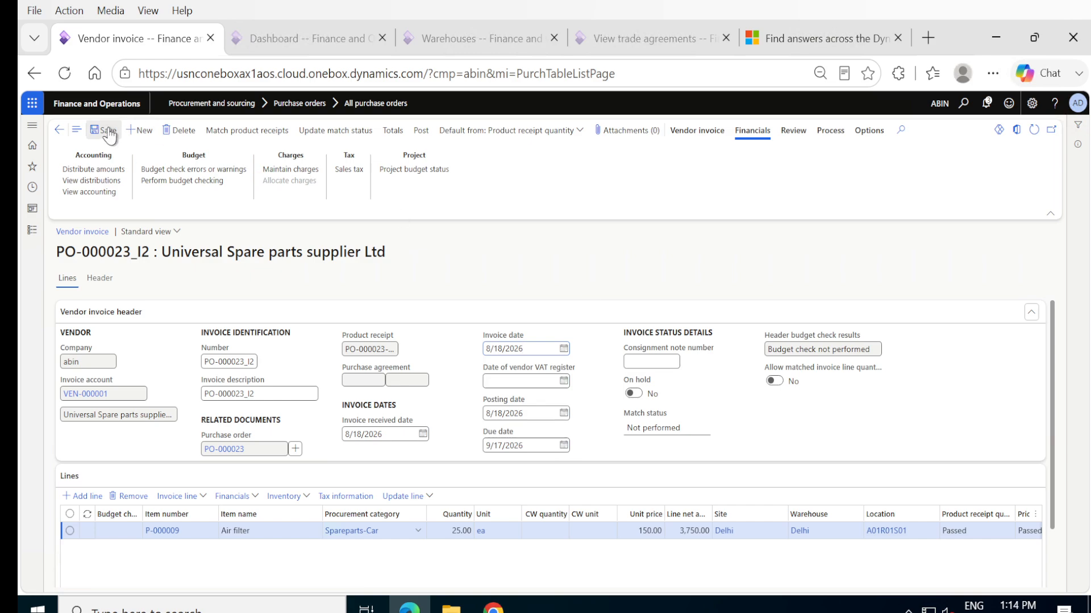
- Match the product receipt to the Air filter invoice line and update the invoice's match status
left_click(227, 135)
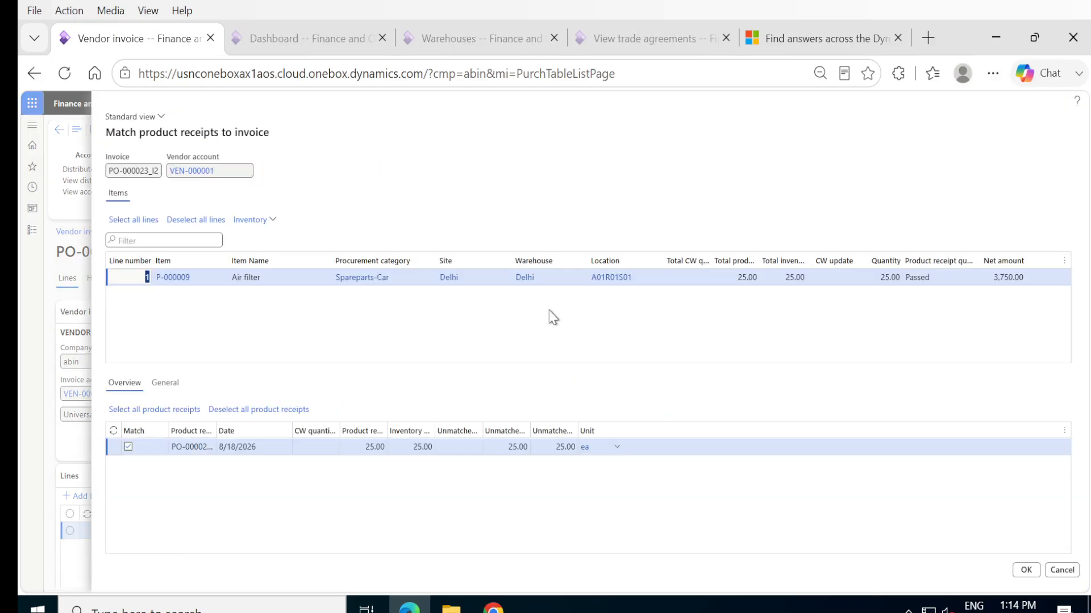
left_click(1026, 571)
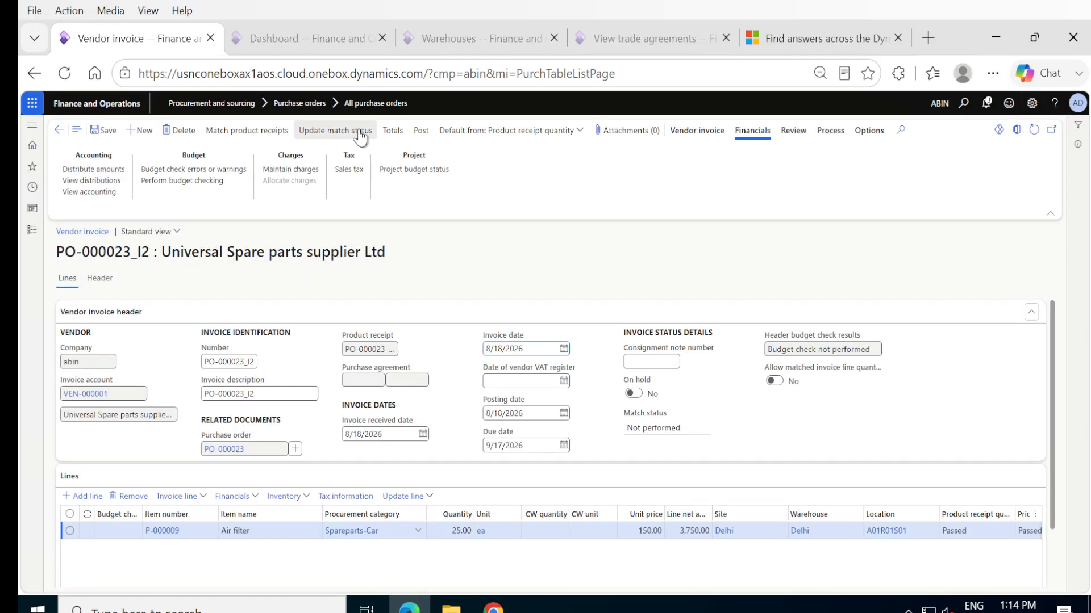
left_click(361, 132)
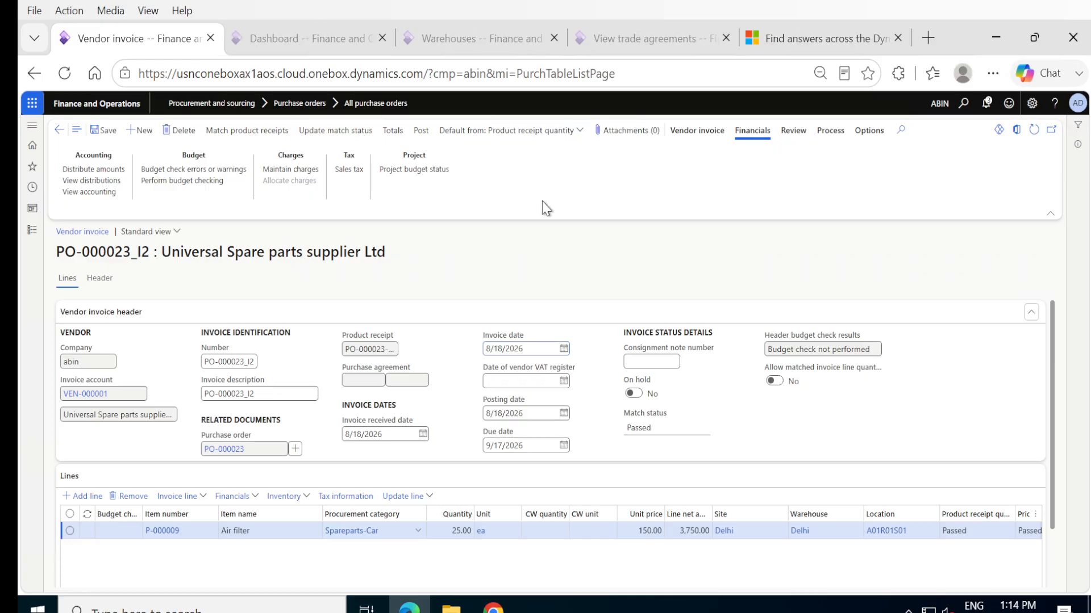
- Examine the invoice's accounting distributions, including the total discount, and try to view its accounting entries
left_click(103, 181)
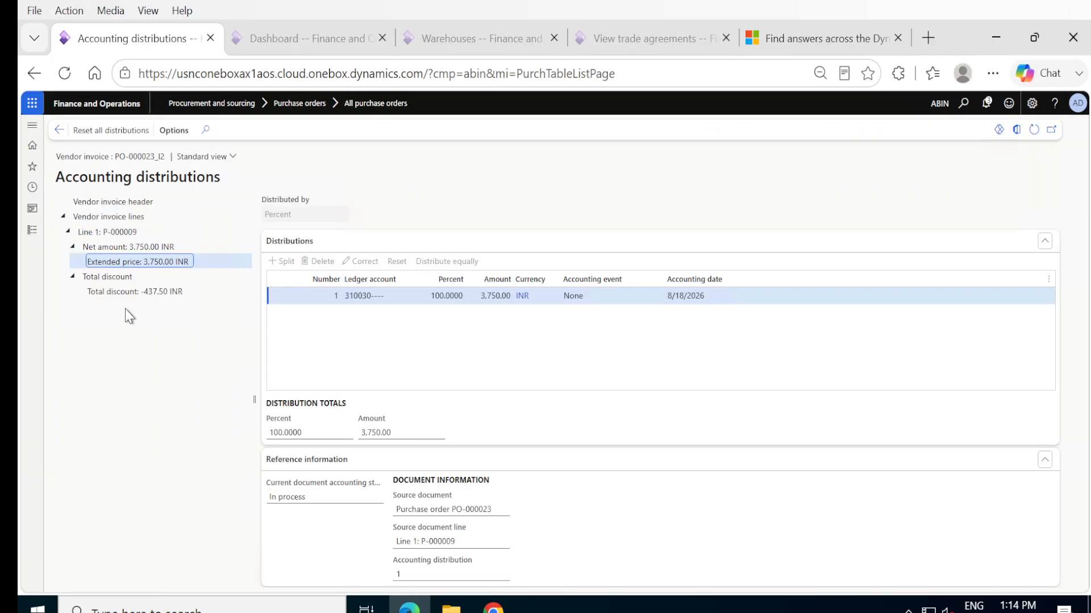
left_click(123, 292)
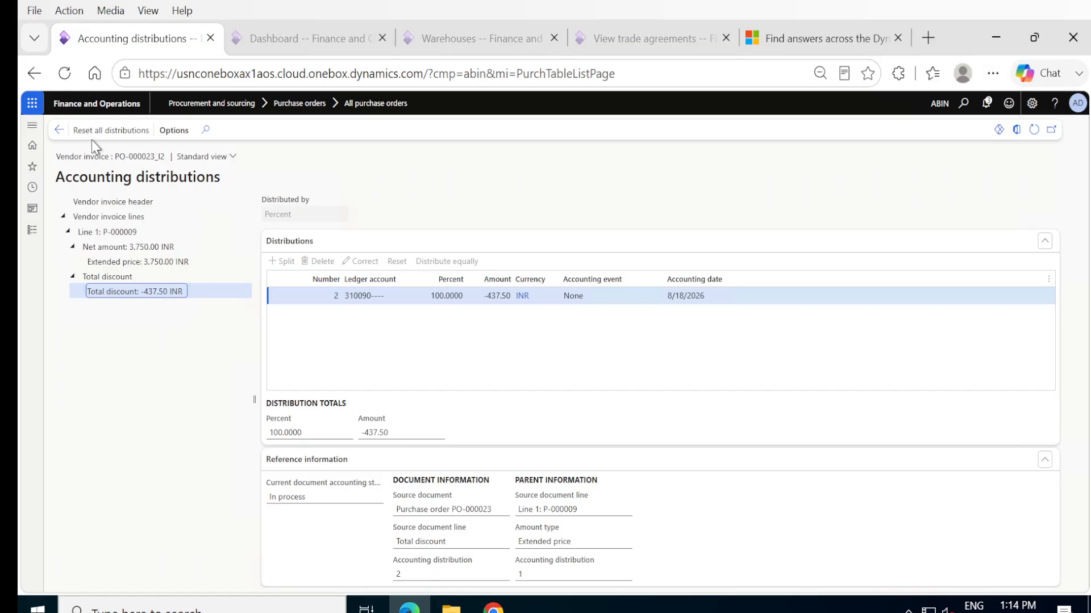
left_click(60, 130)
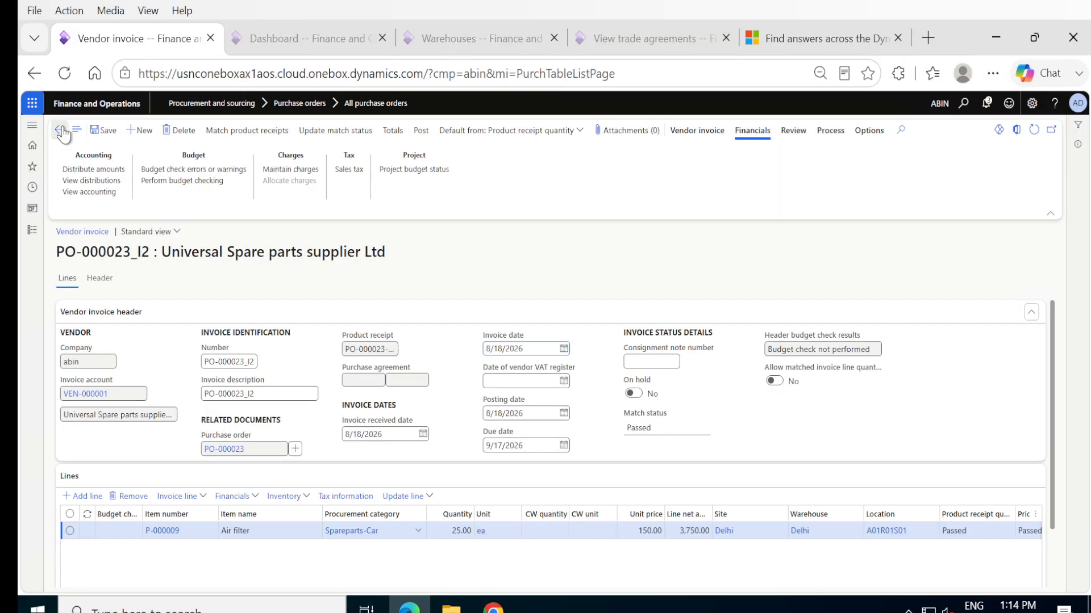
left_click(102, 192)
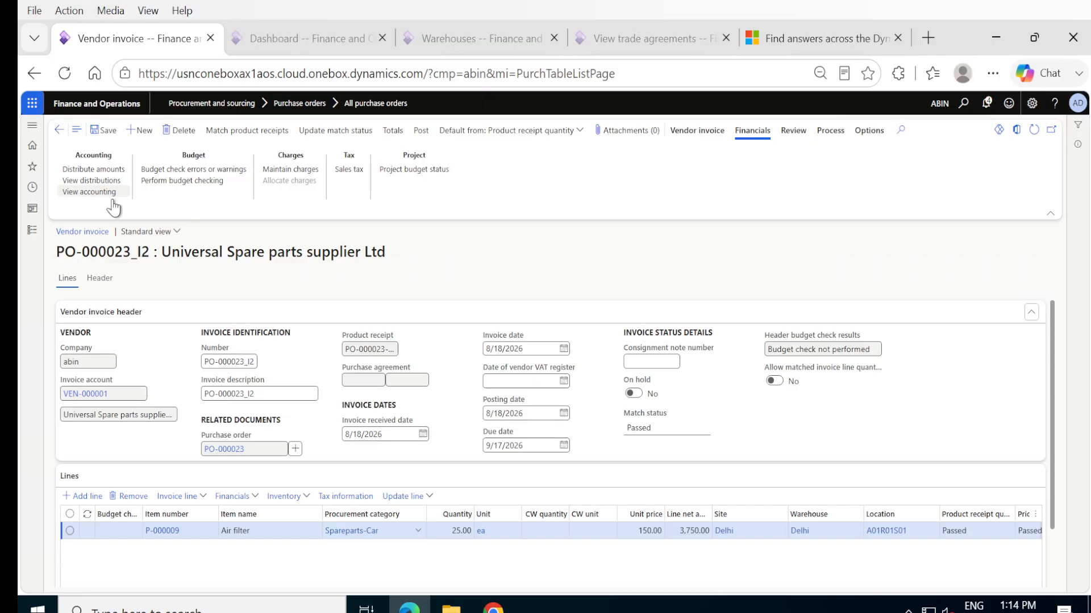
left_click(84, 195)
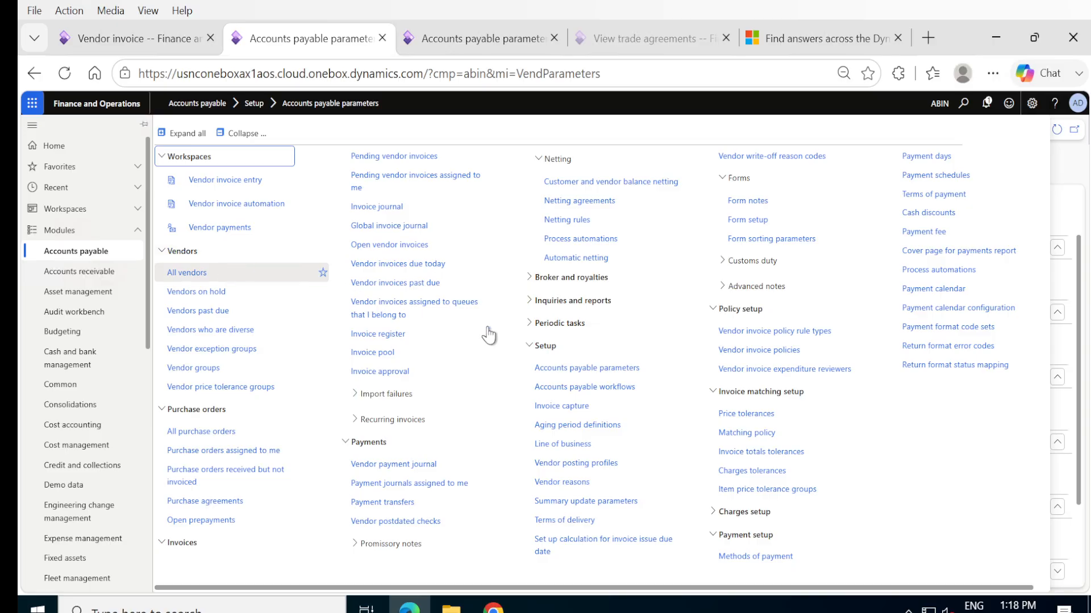
- Set the posting profile to GEN in the ledger and sales tax section of the Accounts payable parameters and save
left_click(588, 371)
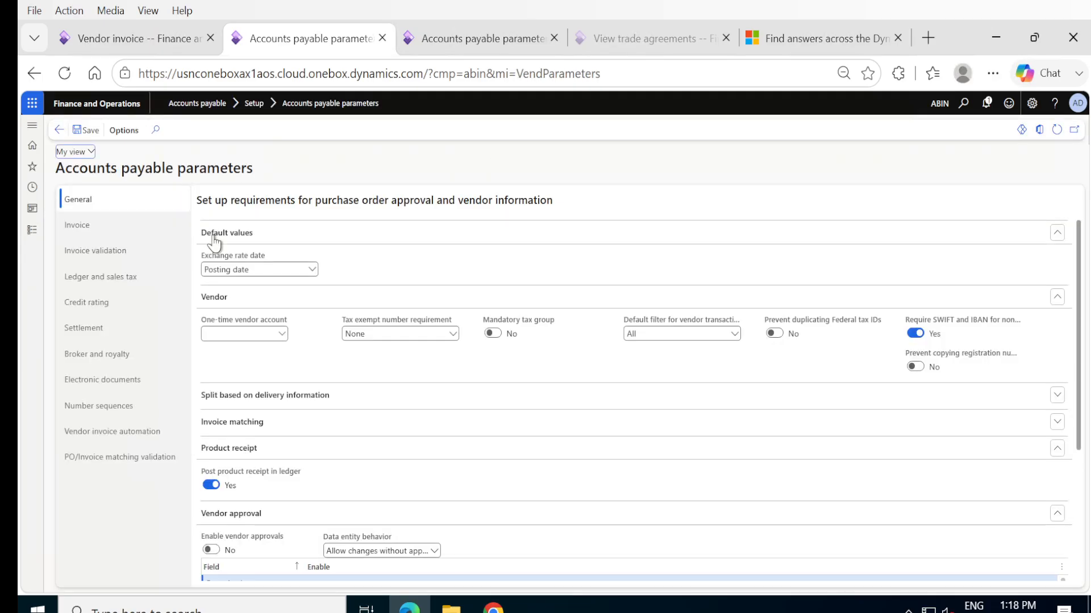
left_click(95, 278)
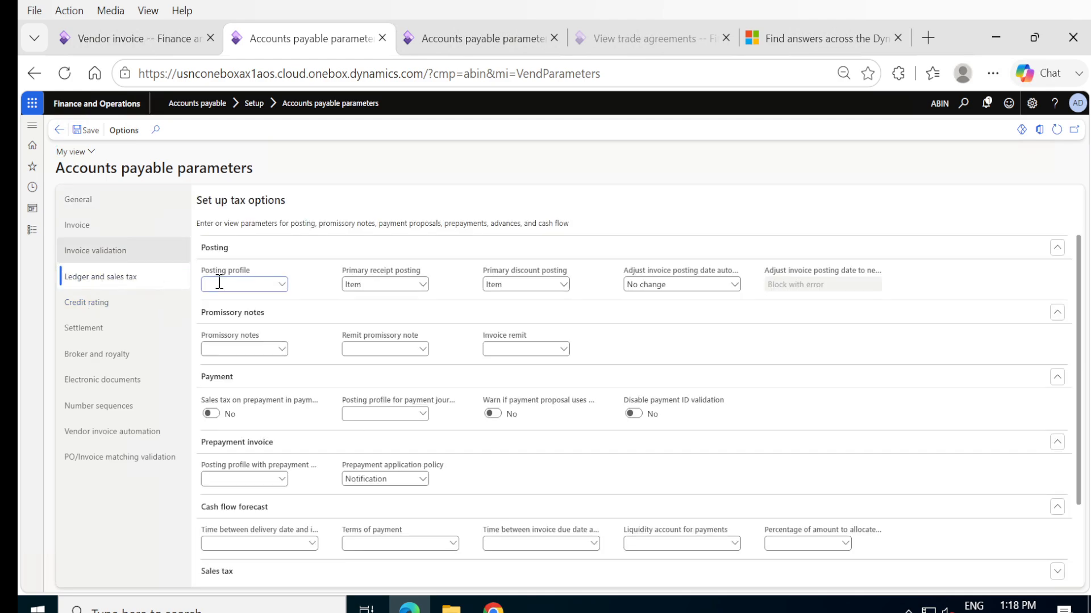
left_click(281, 285)
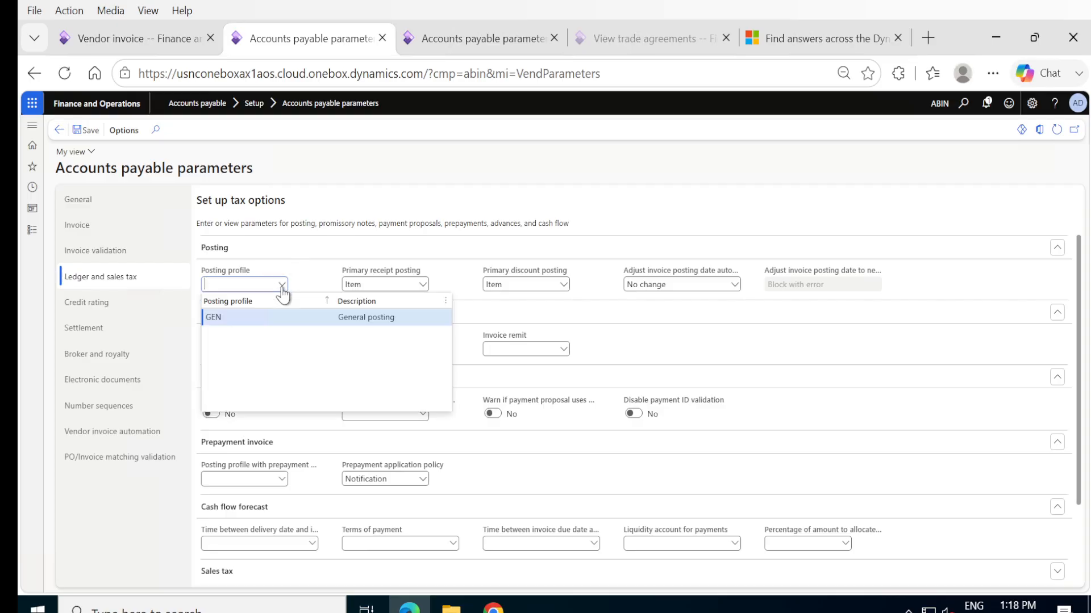
left_click(229, 316)
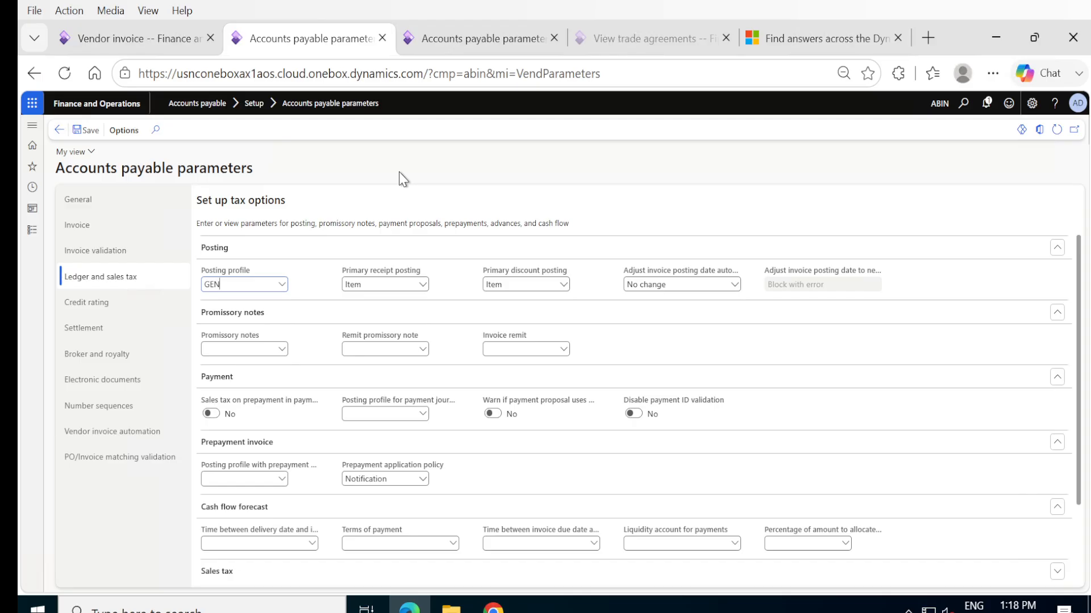
left_click(91, 134)
- Return to the vendor invoice and check the accounting distribution of its total discount
left_click(116, 52)
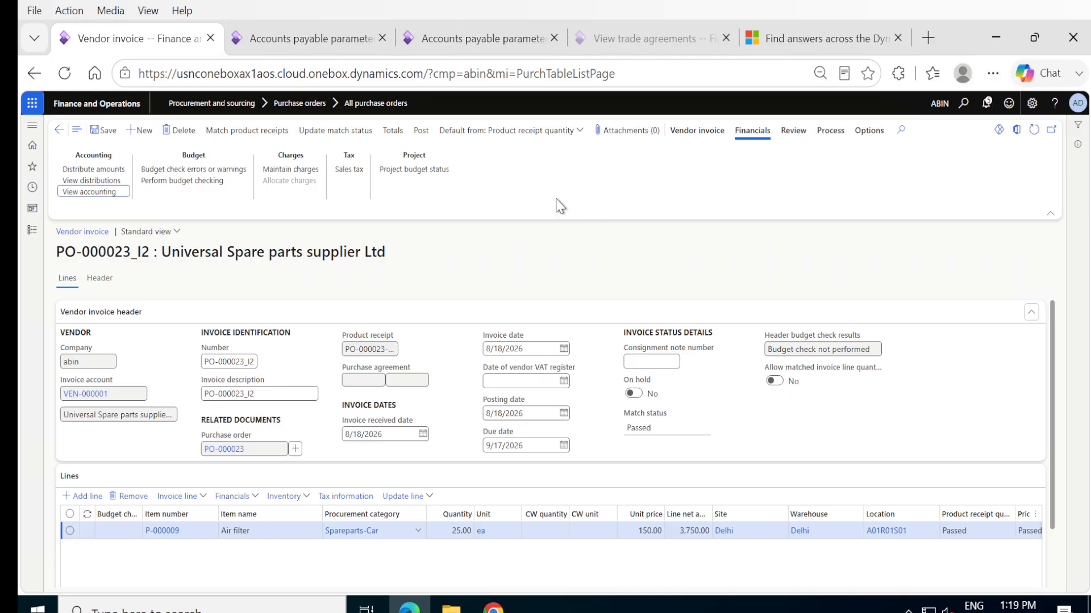
left_click(95, 181)
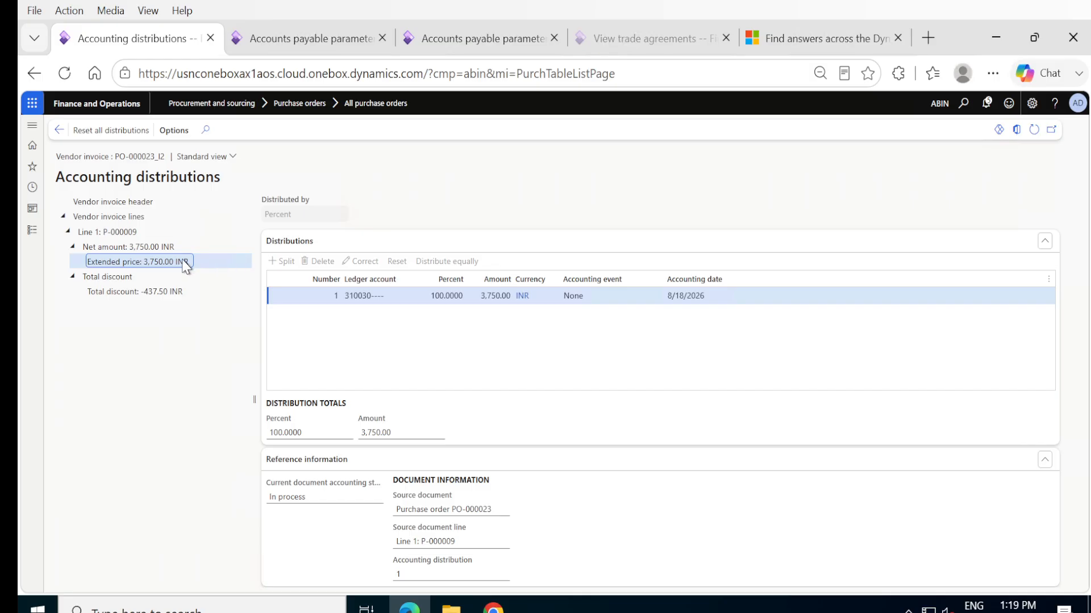
left_click(150, 291)
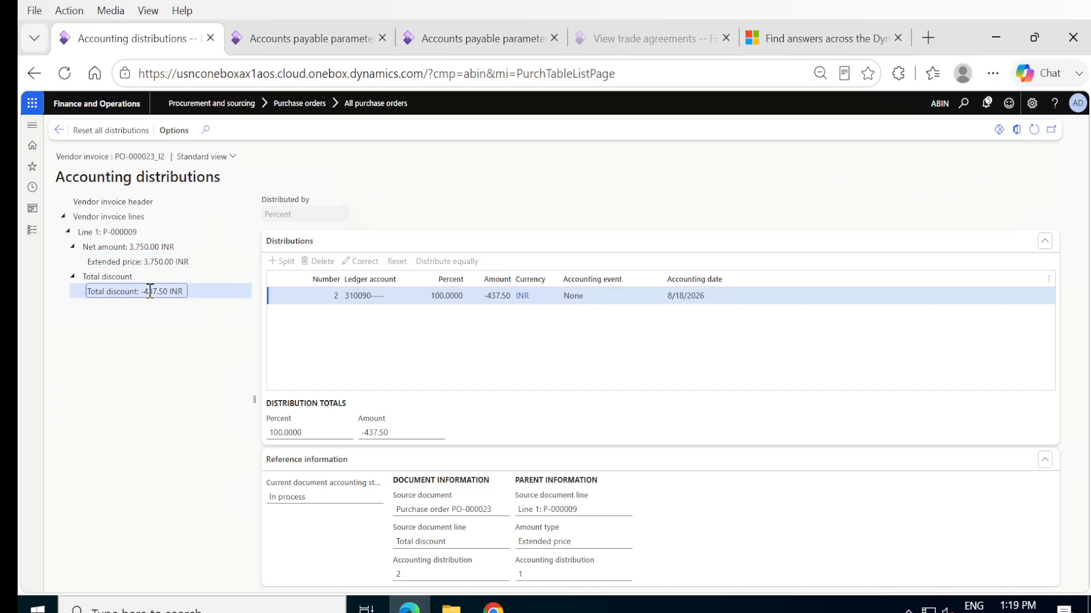
left_click(58, 130)
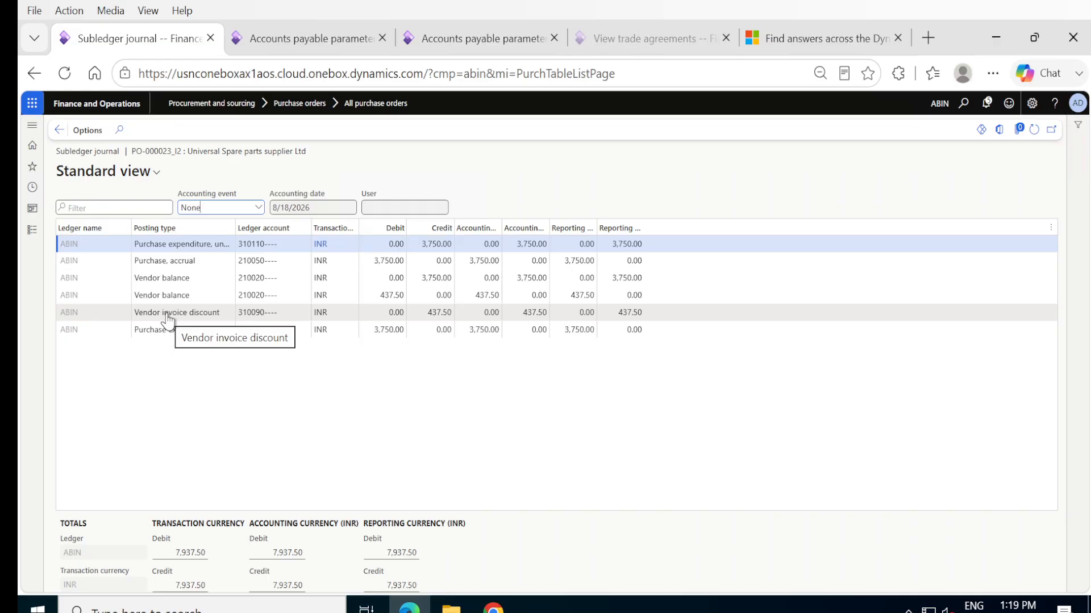
- Widen the Posting type and Ledger account columns of the invoice's subledger journal to examine its entries
mouse_move(250, 309)
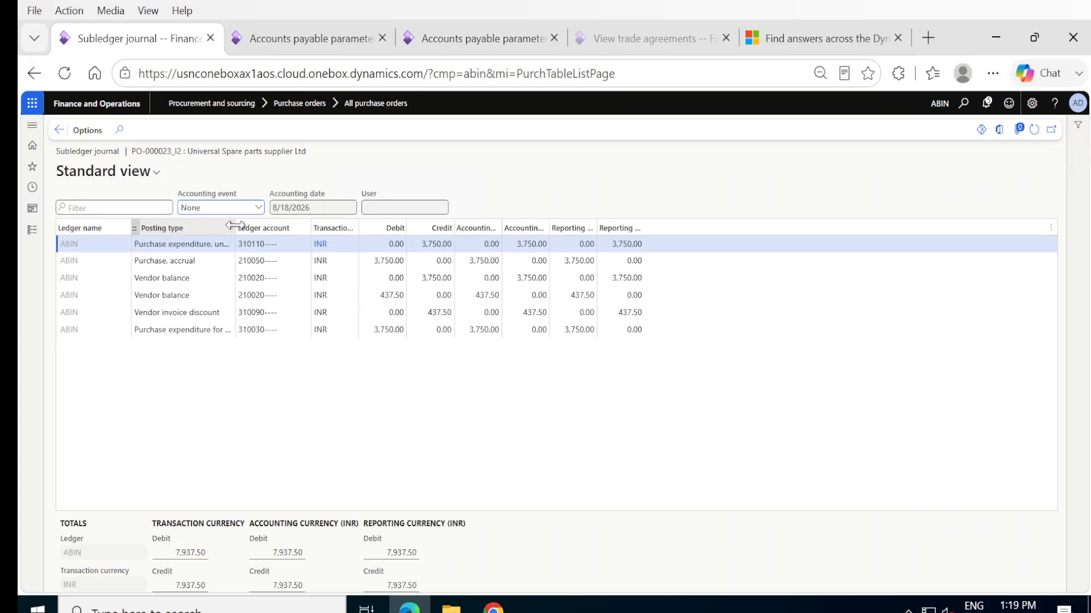
left_click_drag(235, 226, 279, 228)
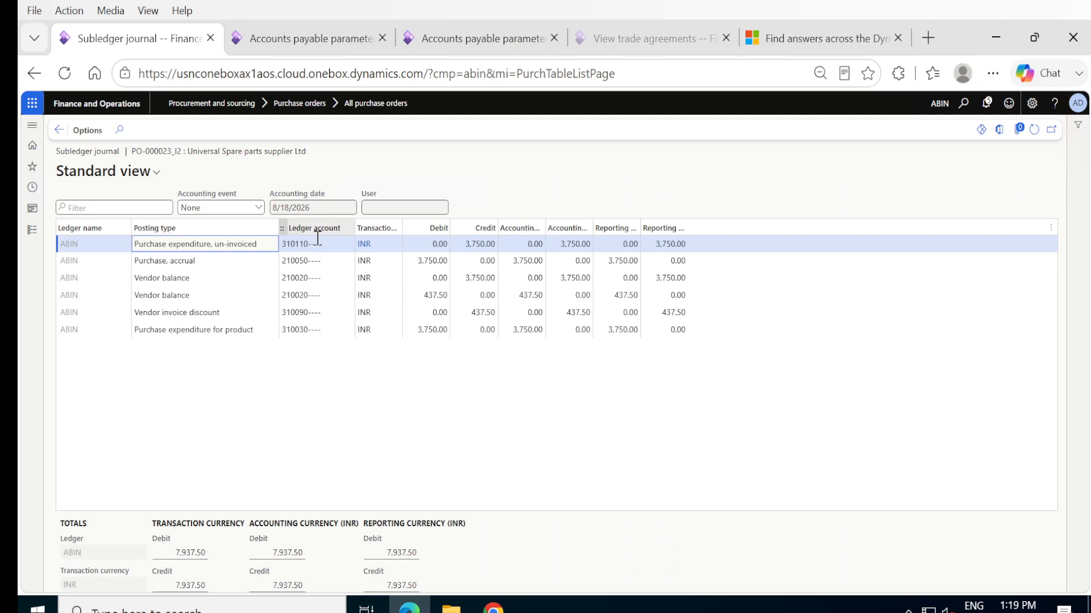
left_click_drag(357, 227, 402, 237)
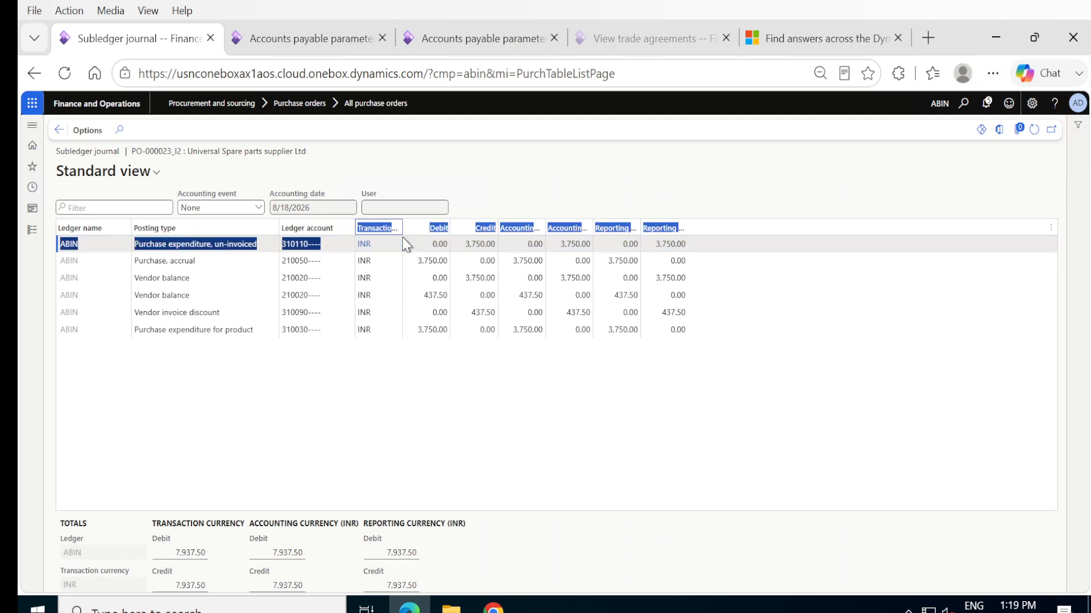
left_click(349, 230)
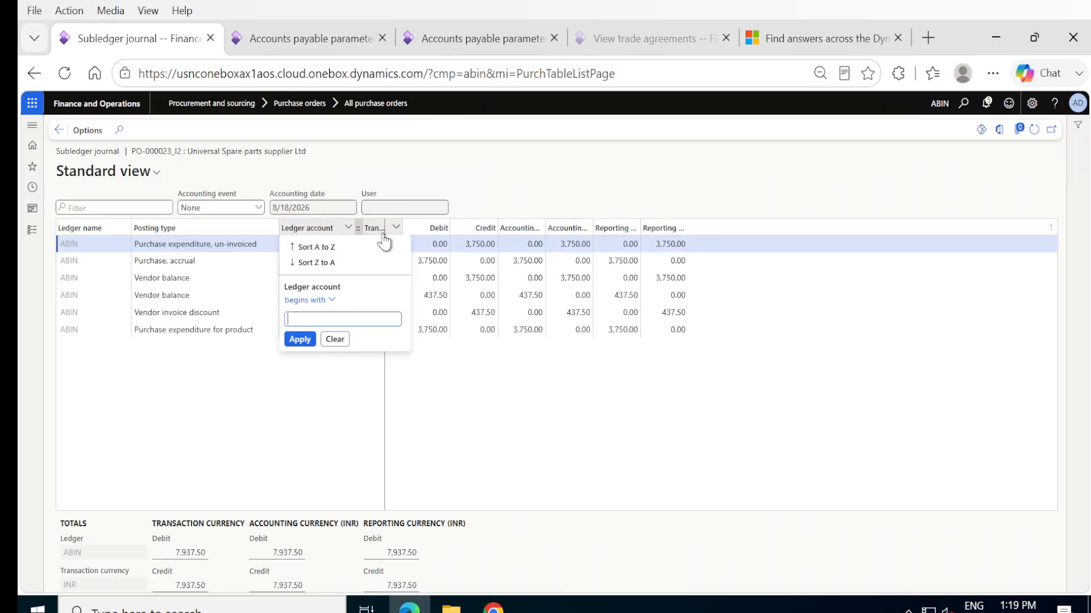
left_click(300, 370)
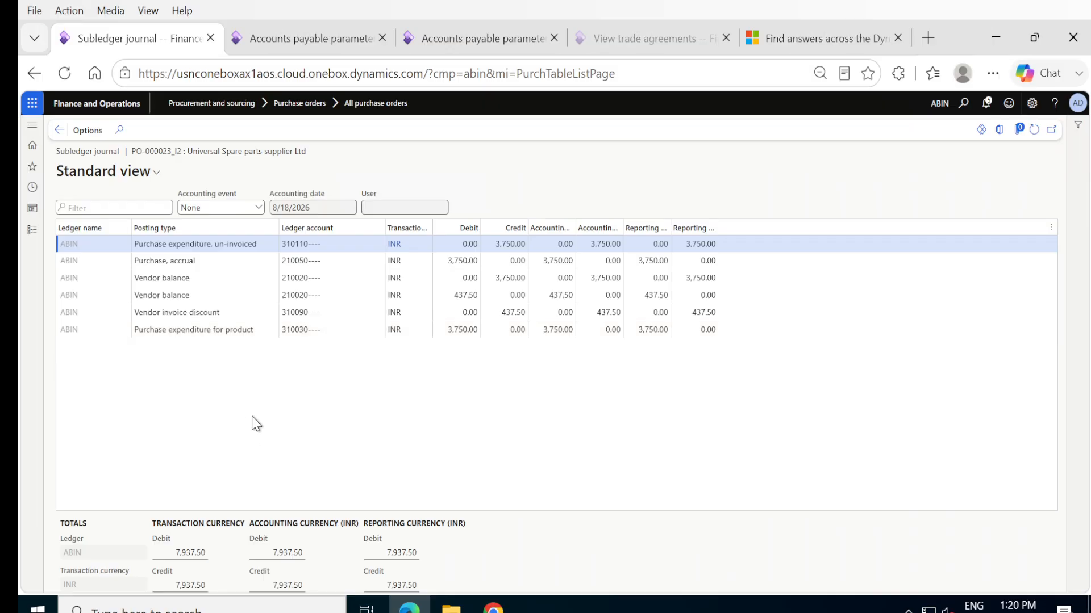
- Return to the vendor invoice, post it, and open the voucher from the purchase order's invoice journal
left_click(60, 131)
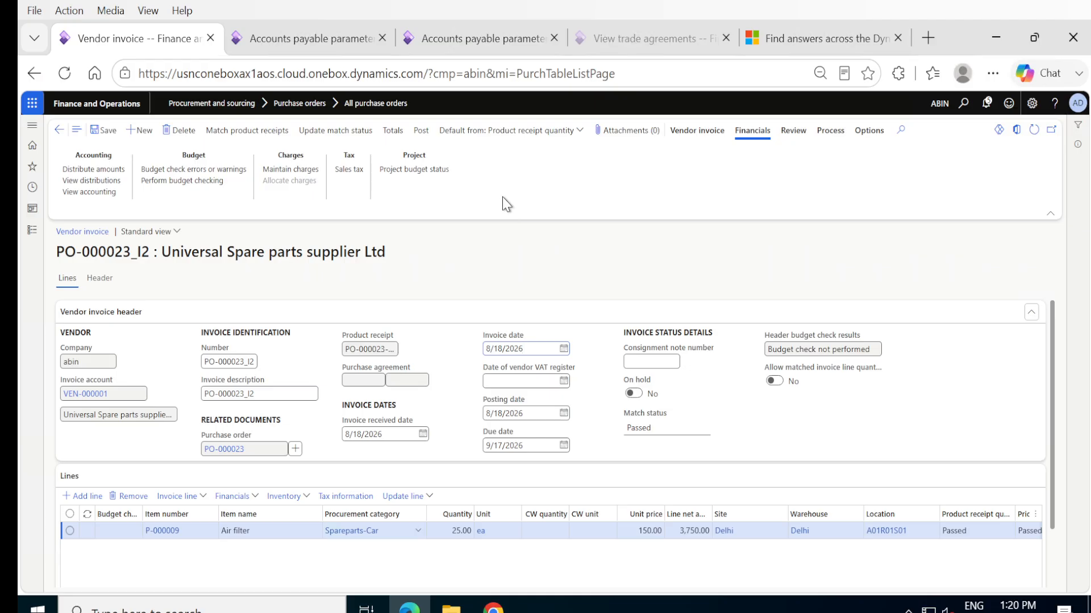
left_click(423, 131)
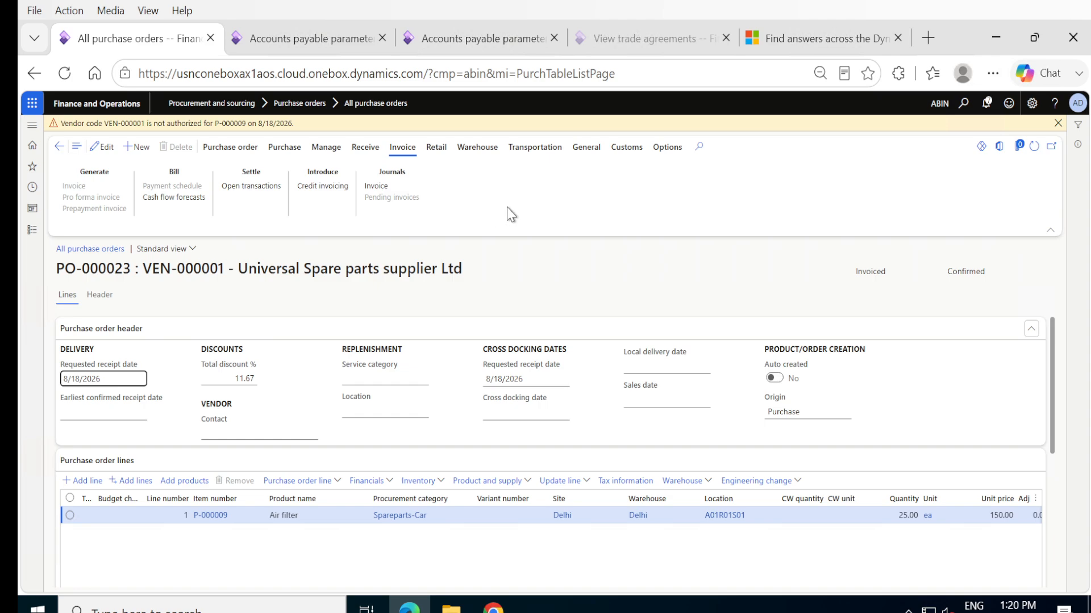
left_click(383, 190)
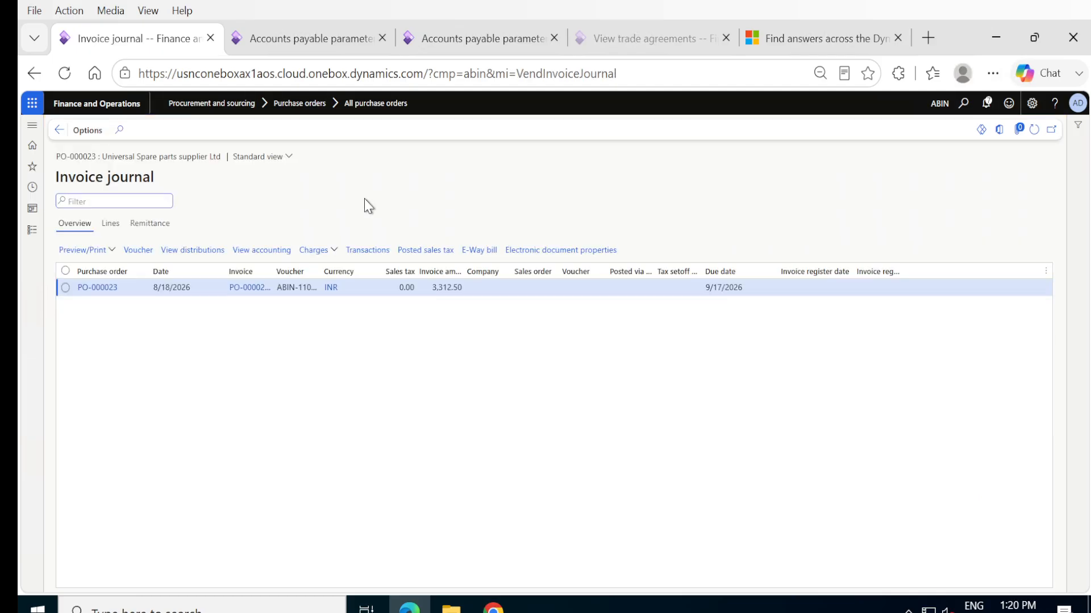
left_click(138, 253)
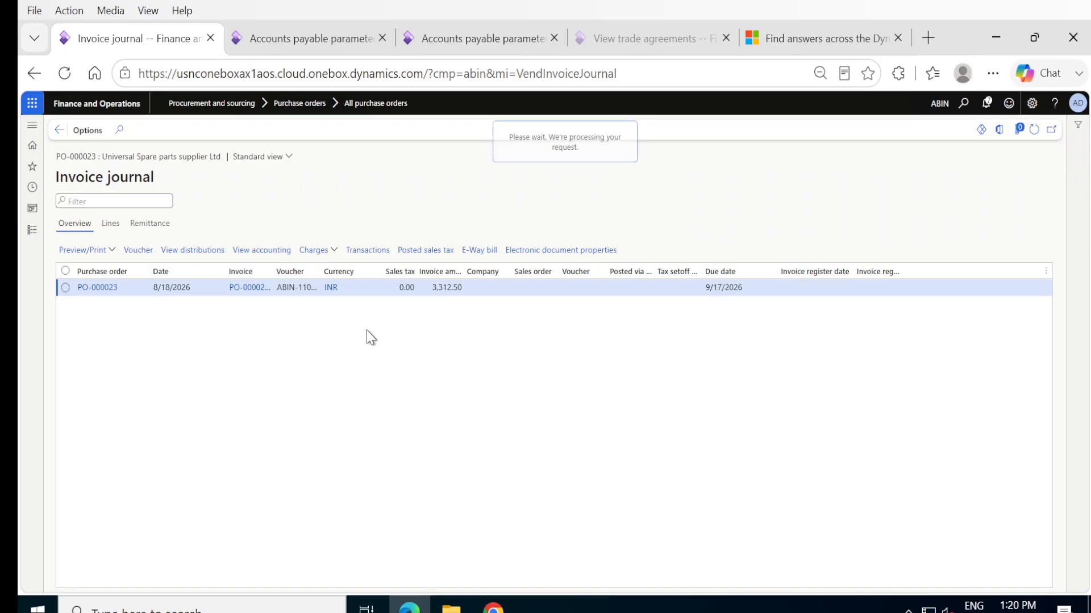